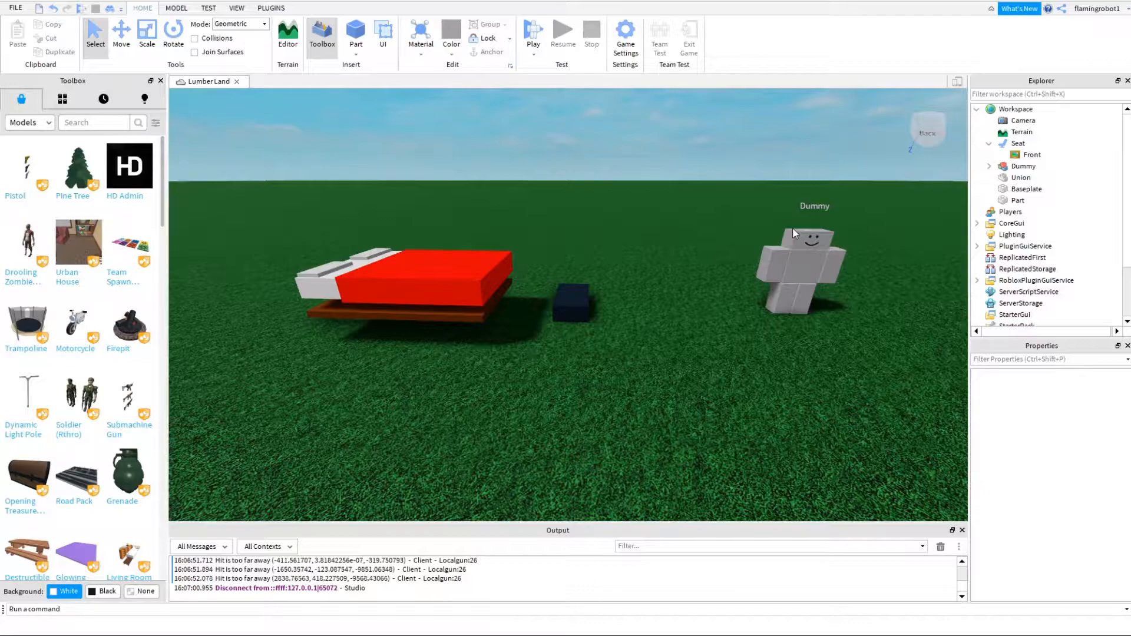
# - Examine the bed, the seat and the dummy from several sides
pyautogui.moveTo(710, 241); pyautogui.dragTo(728, 246, button='right')
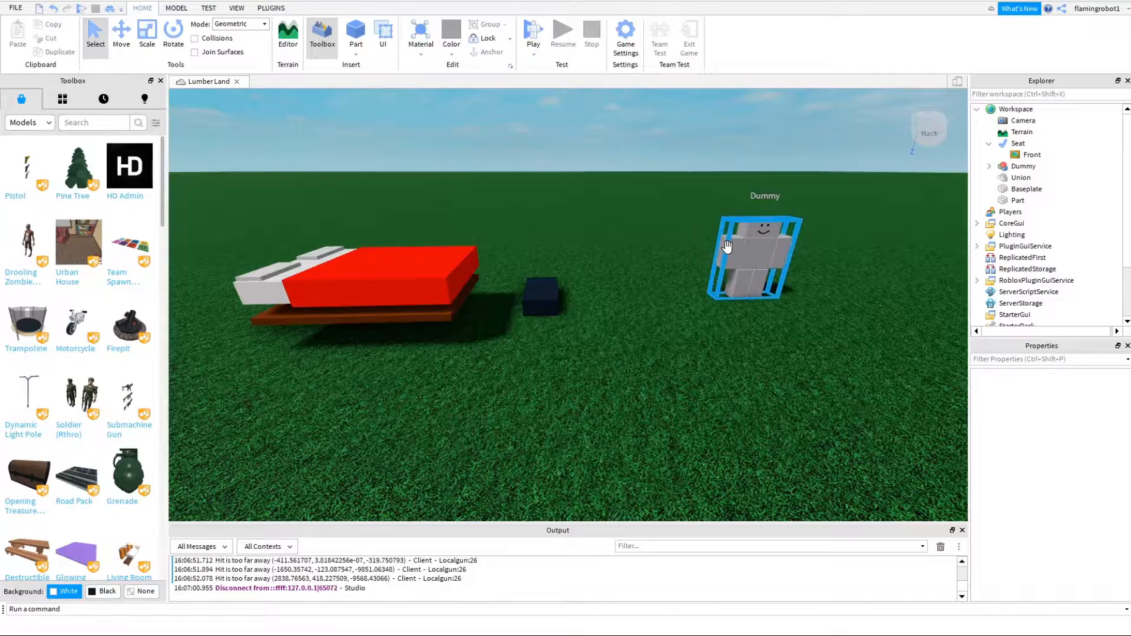
pyautogui.moveTo(525, 382)
pyautogui.mouseDown(button='right')
pyautogui.moveTo(532, 389)
pyautogui.moveTo(518, 367)
pyautogui.mouseUp(button='right')
pyautogui.moveTo(566, 409); pyautogui.dragTo(550, 389, button='right')
pyautogui.moveTo(513, 275); pyautogui.dragTo(571, 265)
pyautogui.hotkey('ctrl', 'z')
pyautogui.click(599, 376)
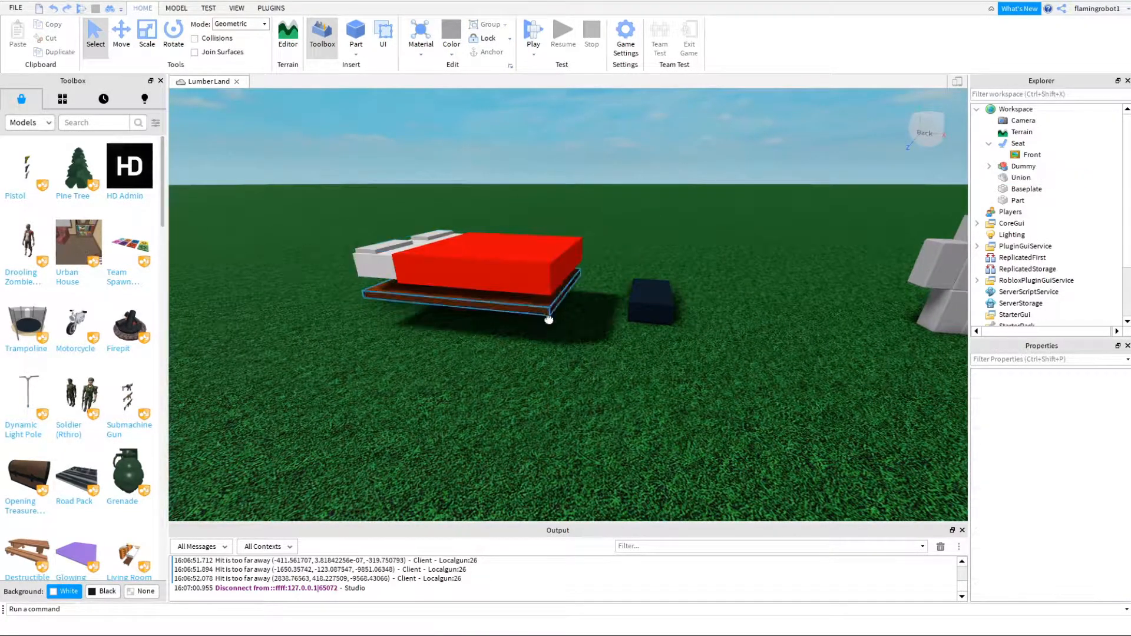
pyautogui.click(542, 317)
pyautogui.moveTo(588, 370); pyautogui.dragTo(591, 363, button='right')
pyautogui.press('w')
pyautogui.press('d')
pyautogui.moveTo(569, 318); pyautogui.dragTo(542, 359)
pyautogui.click(662, 394)
pyautogui.press('d')
pyautogui.press('s')
pyautogui.moveTo(839, 321); pyautogui.dragTo(602, 366)
pyautogui.click(651, 418)
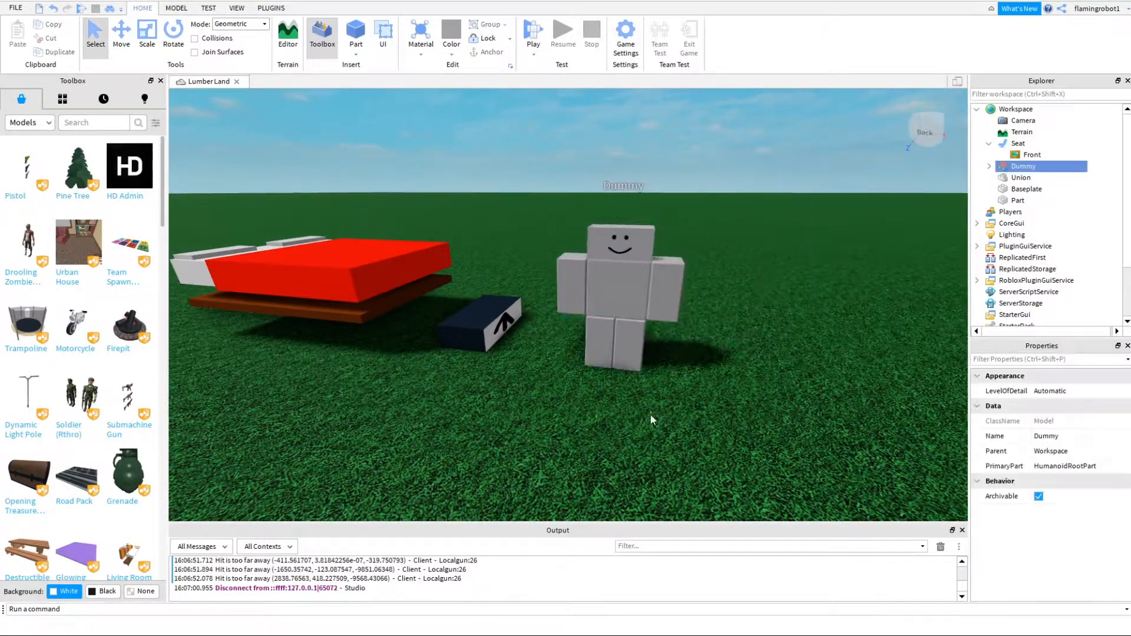
pyautogui.moveTo(652, 418); pyautogui.dragTo(655, 425, button='right')
pyautogui.press('s')
pyautogui.press('w')
pyautogui.press('a')
pyautogui.press('s')
pyautogui.moveTo(620, 316); pyautogui.dragTo(593, 438, button='right')
pyautogui.press('d')
pyautogui.press('w')
pyautogui.click(659, 338)
pyautogui.moveTo(659, 338); pyautogui.dragTo(552, 408, button='right')
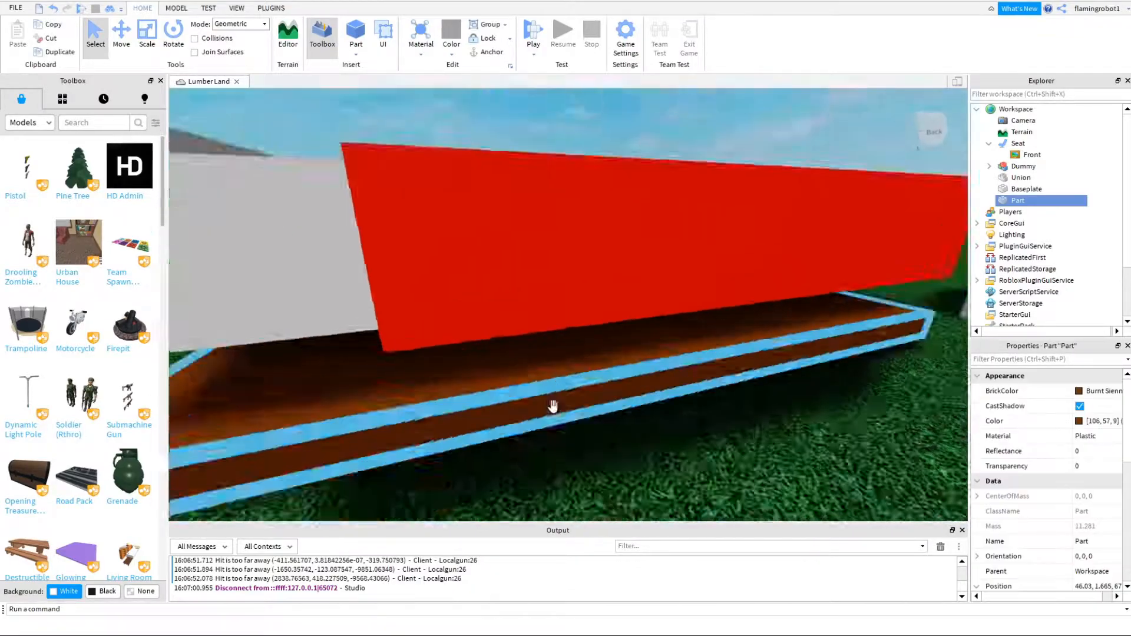
pyautogui.press('s')
pyautogui.moveTo(564, 341); pyautogui.dragTo(522, 416)
pyautogui.click(497, 276)
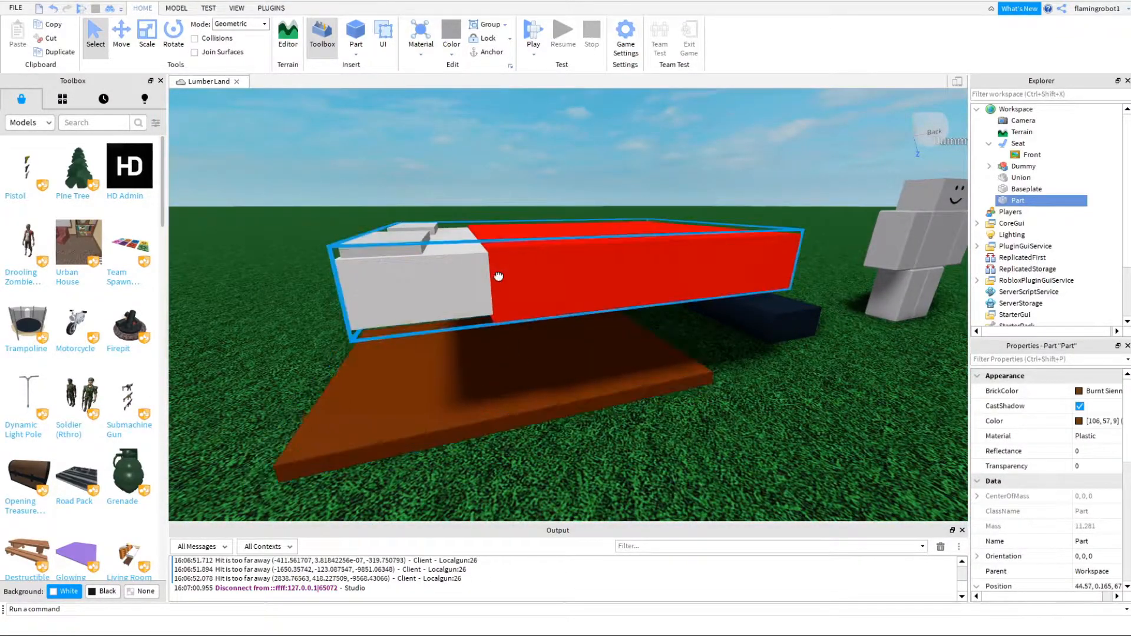
pyautogui.hotkey('ctrl', 'z')
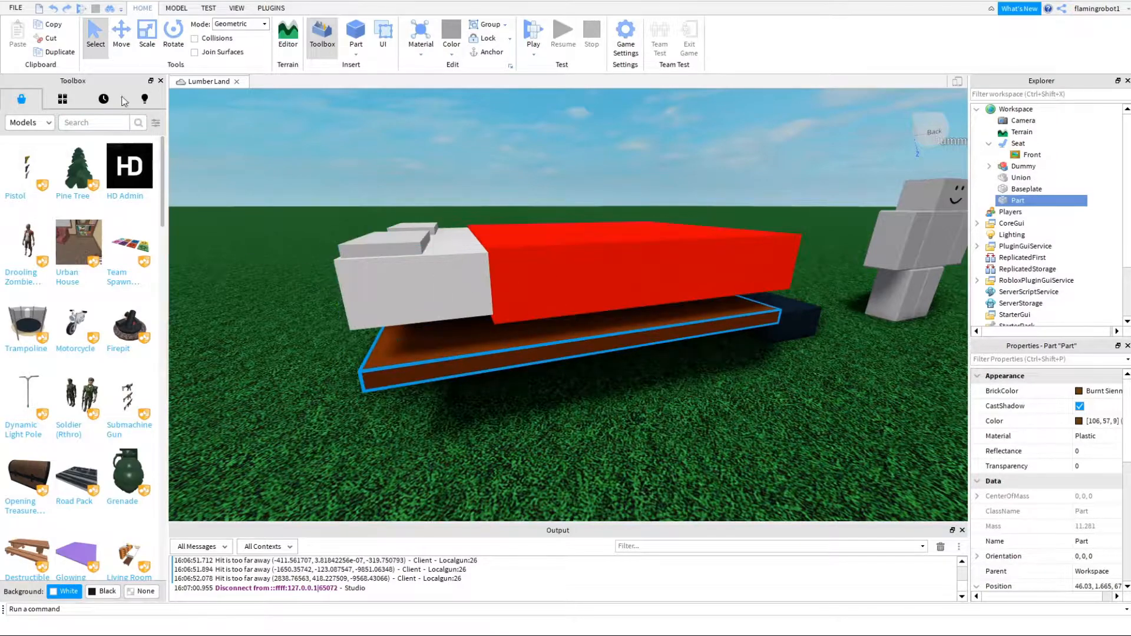
# - Bring the brown base up against the mattress and lower the whole bed onto the ground
pyautogui.hotkey('ctrl', '2')
pyautogui.moveTo(566, 226); pyautogui.dragTo(570, 212)
pyautogui.click(643, 275)
pyautogui.moveTo(760, 481); pyautogui.dragTo(450, 181)
pyautogui.moveTo(638, 181); pyautogui.dragTo(638, 185)
pyautogui.click(830, 412)
pyautogui.click(782, 321)
pyautogui.moveTo(699, 442); pyautogui.dragTo(435, 207)
pyautogui.moveTo(568, 185); pyautogui.dragTo(576, 274)
pyautogui.click(801, 441)
# - Place the seat on top of the bed's red cover and scale it down to a thin, small block
pyautogui.moveTo(800, 440); pyautogui.dragTo(800, 442, button='right')
pyautogui.press('d')
pyautogui.press('w')
pyautogui.press('a')
pyautogui.moveTo(707, 294); pyautogui.dragTo(467, 259)
pyautogui.press('s')
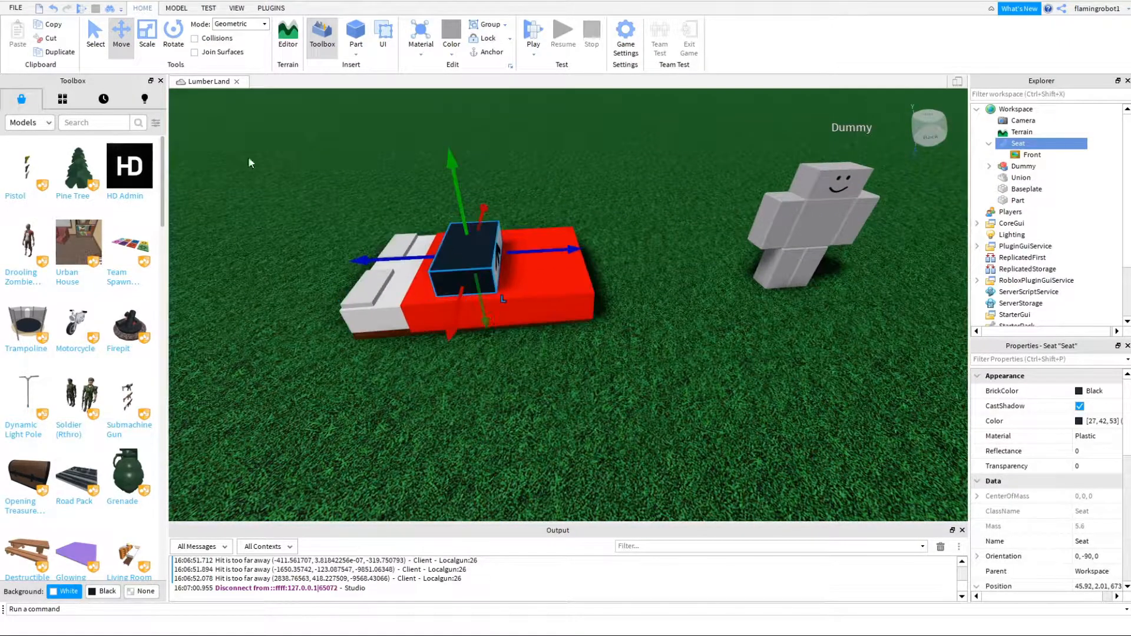
pyautogui.click(152, 43)
pyautogui.moveTo(463, 211); pyautogui.dragTo(472, 235)
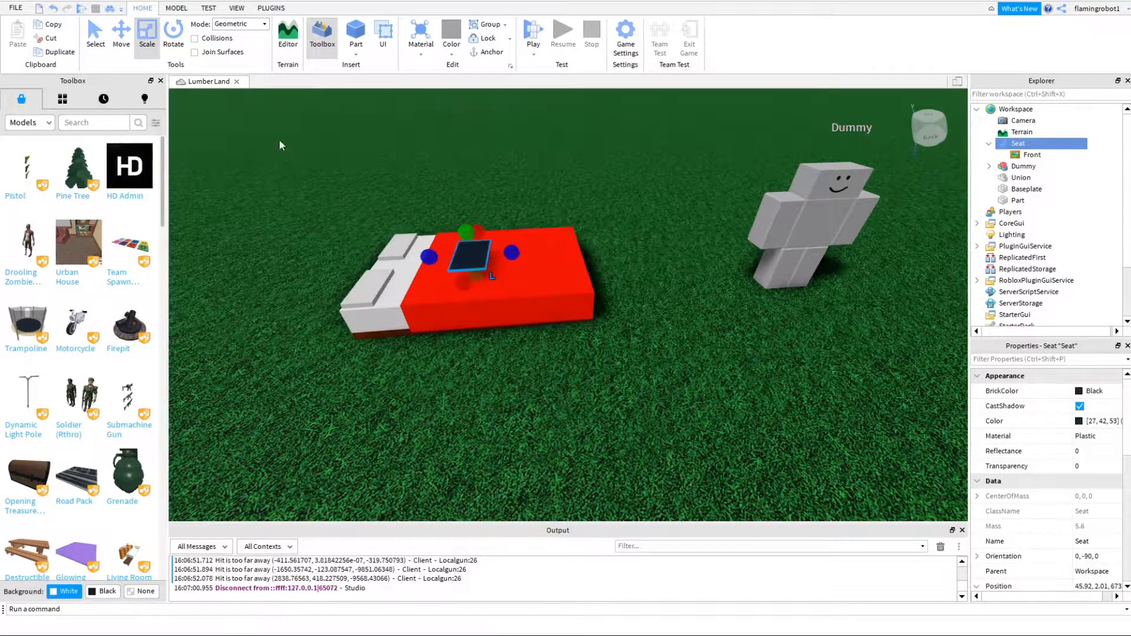
pyautogui.click(175, 39)
pyautogui.moveTo(504, 196); pyautogui.dragTo(461, 177)
pyautogui.click(120, 36)
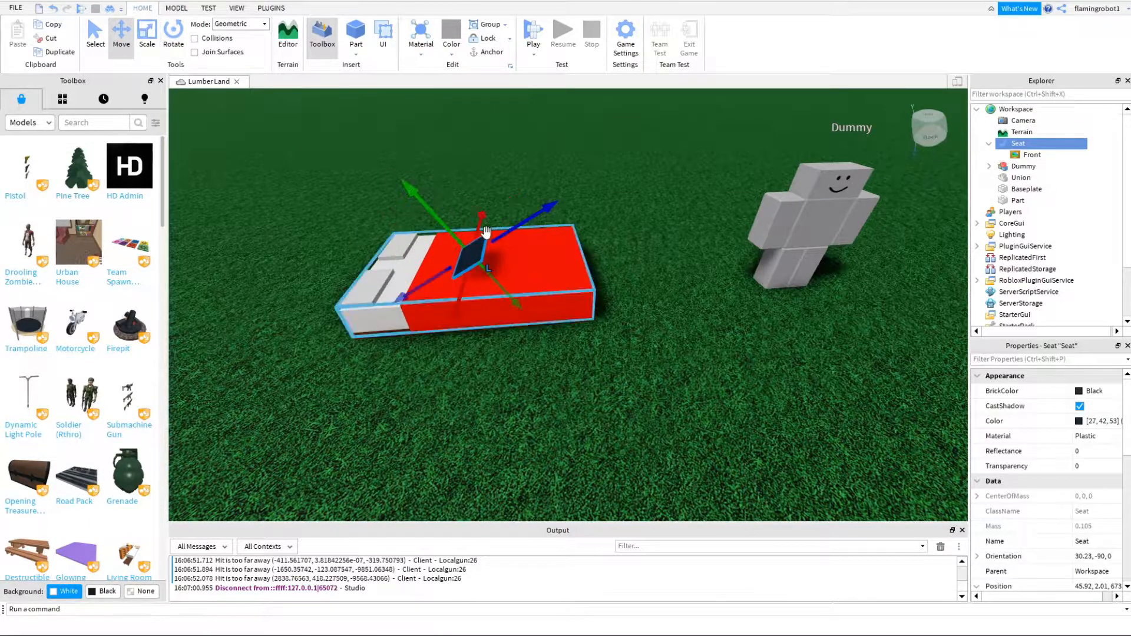
pyautogui.hotkey('ctrl', 'z')
# - Sink the seat into the mattress at a height of about 1.34 and shift it toward the pillows
pyautogui.moveTo(461, 215); pyautogui.dragTo(464, 231)
pyautogui.press('d')
pyautogui.moveTo(464, 231); pyautogui.dragTo(607, 229, button='right')
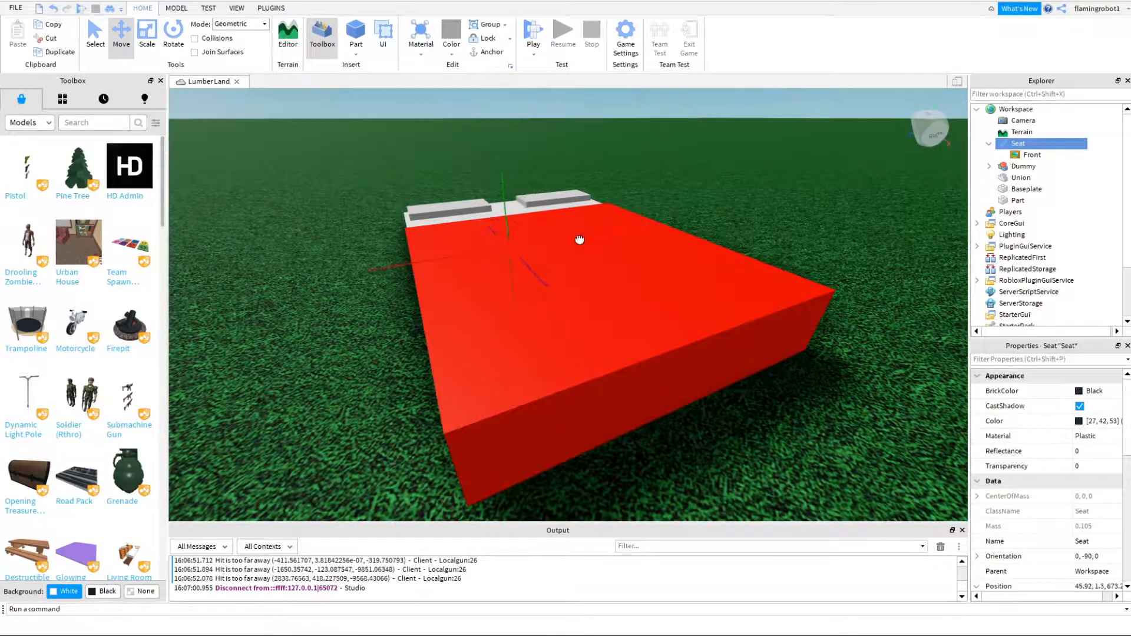
pyautogui.moveTo(481, 197); pyautogui.dragTo(478, 188)
pyautogui.moveTo(577, 234); pyautogui.dragTo(581, 234)
pyautogui.moveTo(481, 202); pyautogui.dragTo(482, 206)
pyautogui.moveTo(482, 206); pyautogui.dragTo(494, 206, button='right')
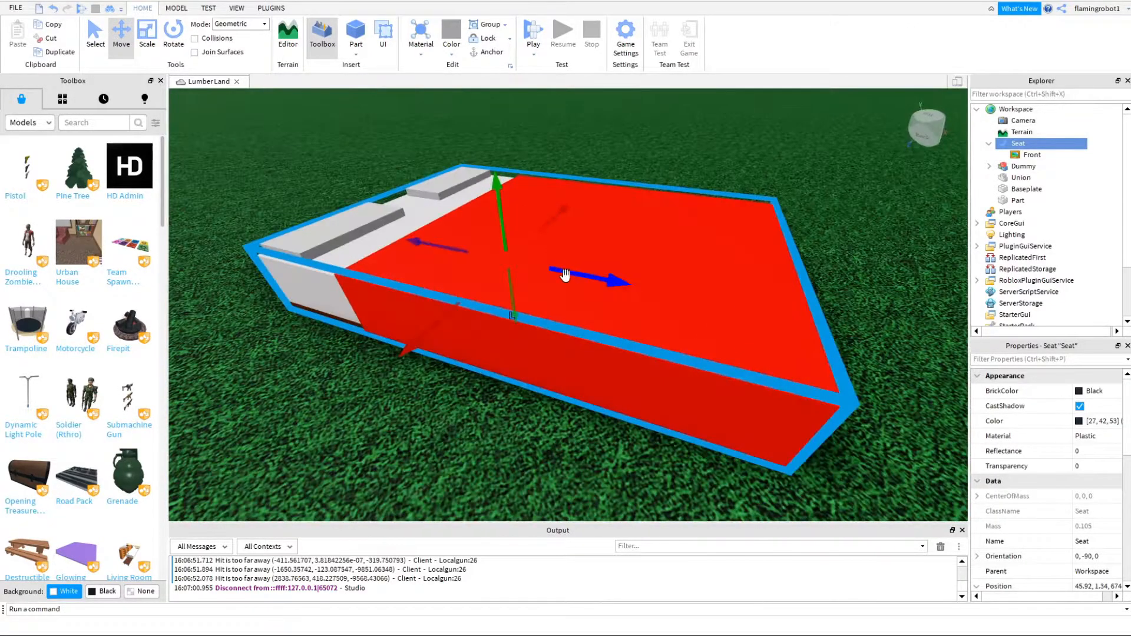
pyautogui.moveTo(562, 269); pyautogui.dragTo(556, 265)
pyautogui.moveTo(555, 266); pyautogui.dragTo(555, 265, button='right')
pyautogui.moveTo(553, 261); pyautogui.dragTo(549, 262)
pyautogui.scroll(-10, 571, 262)
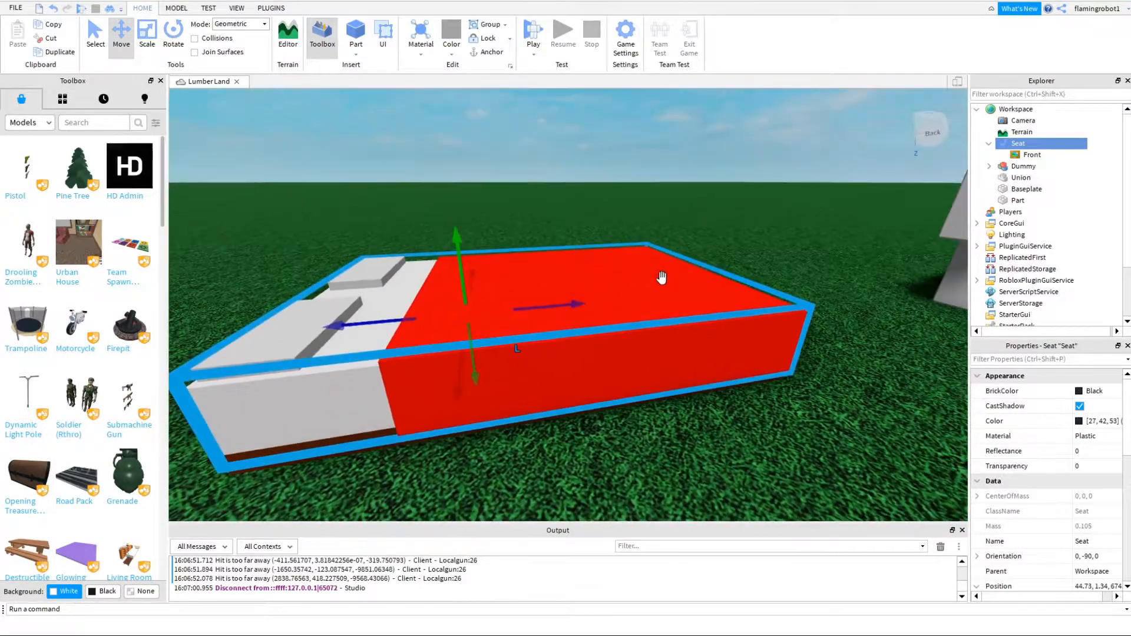
# - Open the Animation Editor in place of the output log and start a new animation for the dummy
pyautogui.click(704, 321)
pyautogui.moveTo(734, 322); pyautogui.dragTo(807, 259, button='right')
pyautogui.moveTo(813, 239); pyautogui.dragTo(487, 275)
pyautogui.moveTo(474, 202); pyautogui.dragTo(687, 262)
pyautogui.press('d')
pyautogui.moveTo(709, 332); pyautogui.dragTo(657, 294, button='right')
pyautogui.click(271, 8)
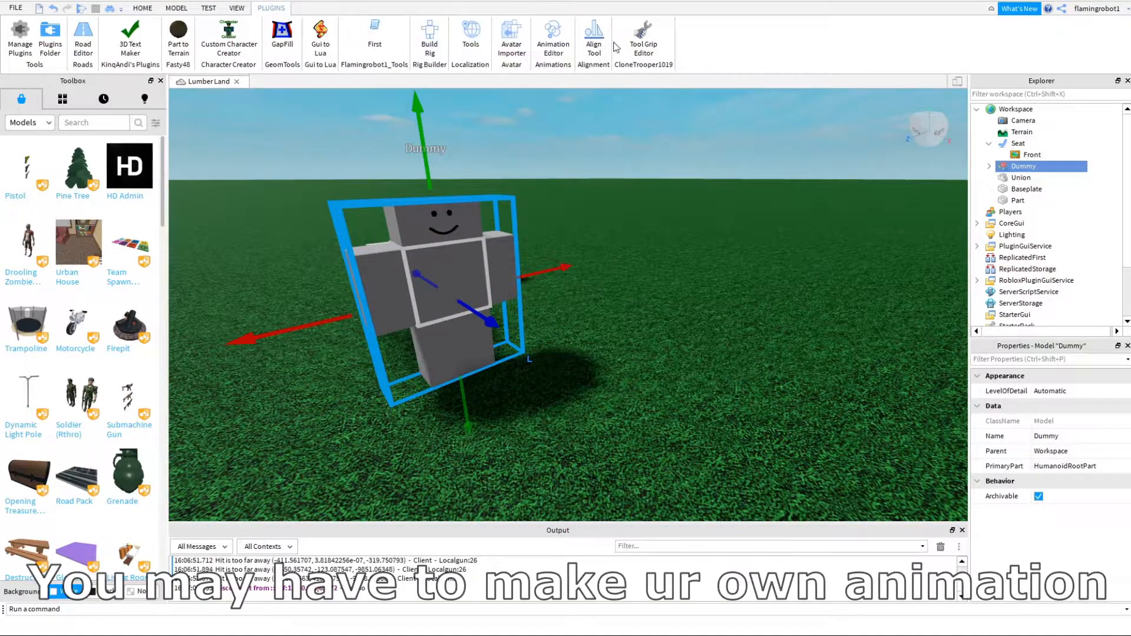
pyautogui.click(553, 42)
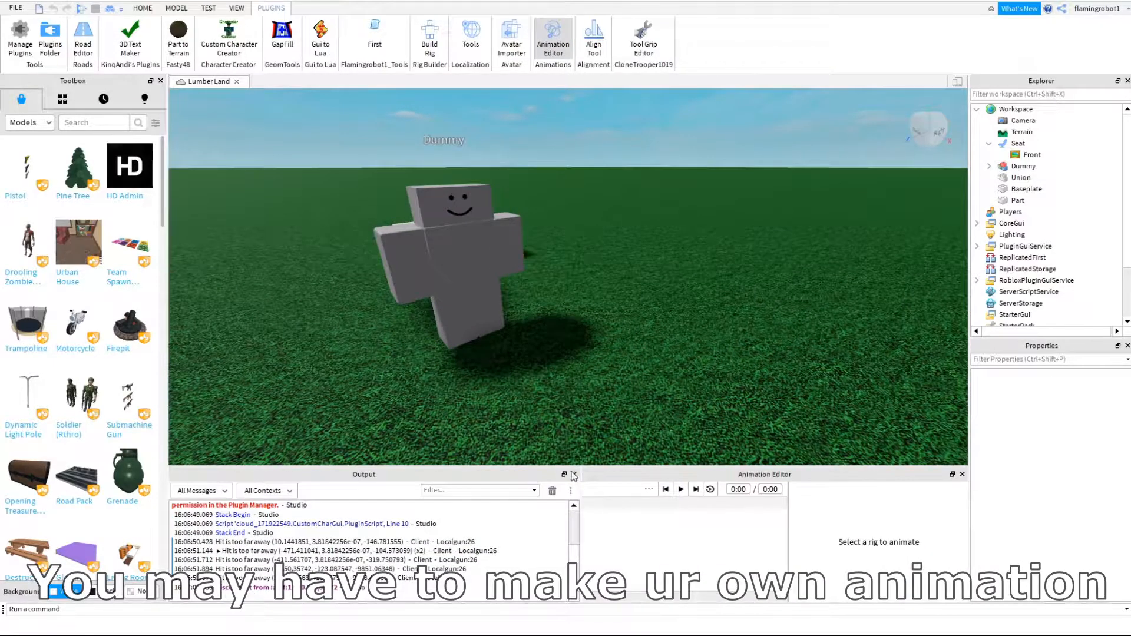
pyautogui.click(573, 474)
pyautogui.click(460, 330)
pyautogui.click(575, 584)
# - Rotate the dummy's torso 90° so that the whole body lies on its back
pyautogui.moveTo(514, 377); pyautogui.dragTo(574, 293, button='right')
pyautogui.click(574, 293)
pyautogui.moveTo(619, 236); pyautogui.dragTo(627, 225, button='right')
pyautogui.moveTo(568, 152); pyautogui.dragTo(483, 273)
pyautogui.hotkey('ctrl', 'z')
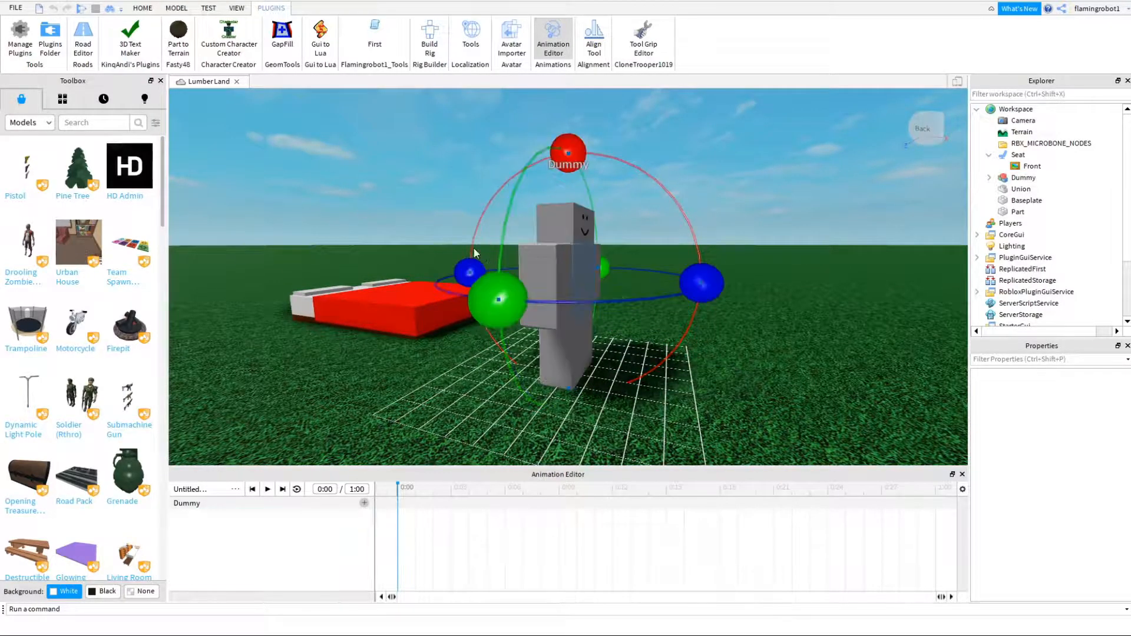
pyautogui.click(176, 7)
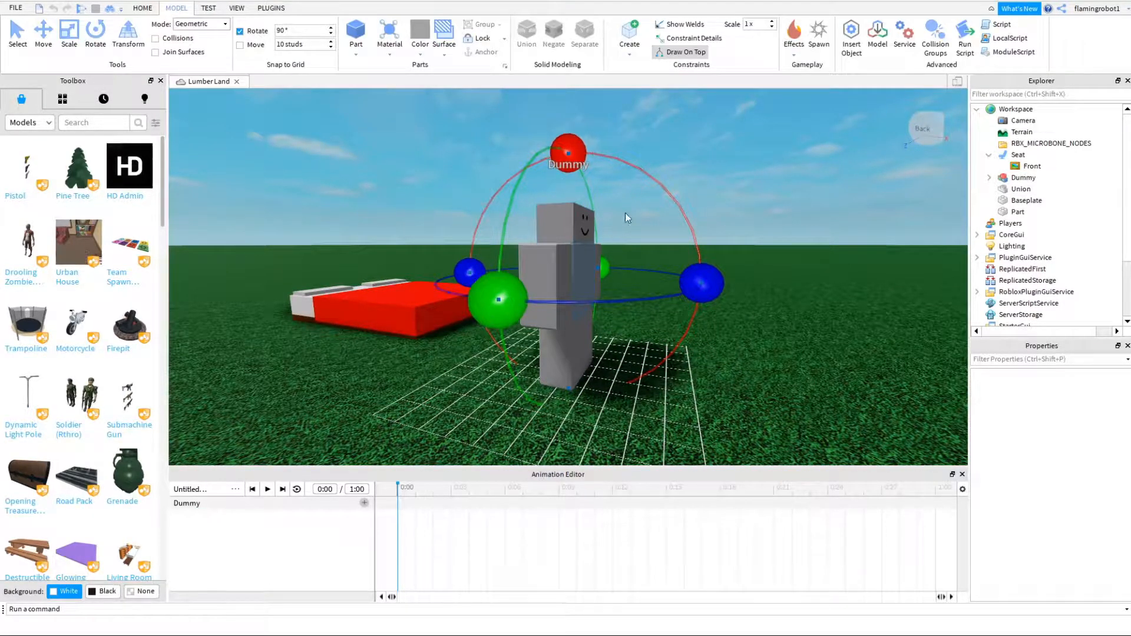
pyautogui.moveTo(704, 269); pyautogui.dragTo(479, 252)
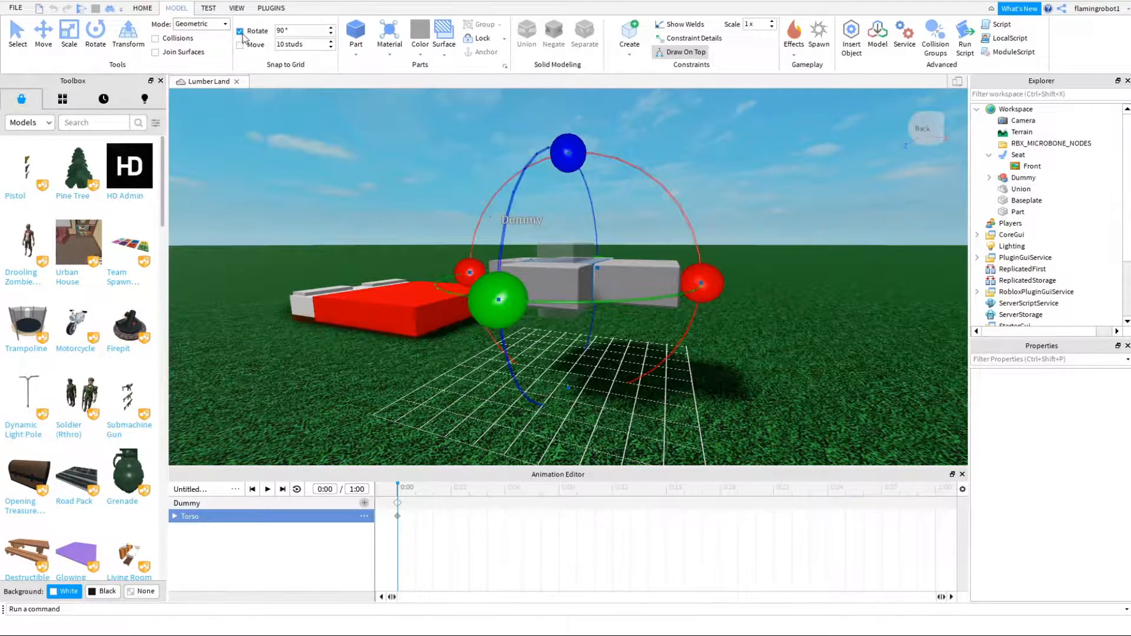
# - Turn off rotation snapping and lower the torso until the dummy lies at ground level
pyautogui.hotkey('ctrl', '2')
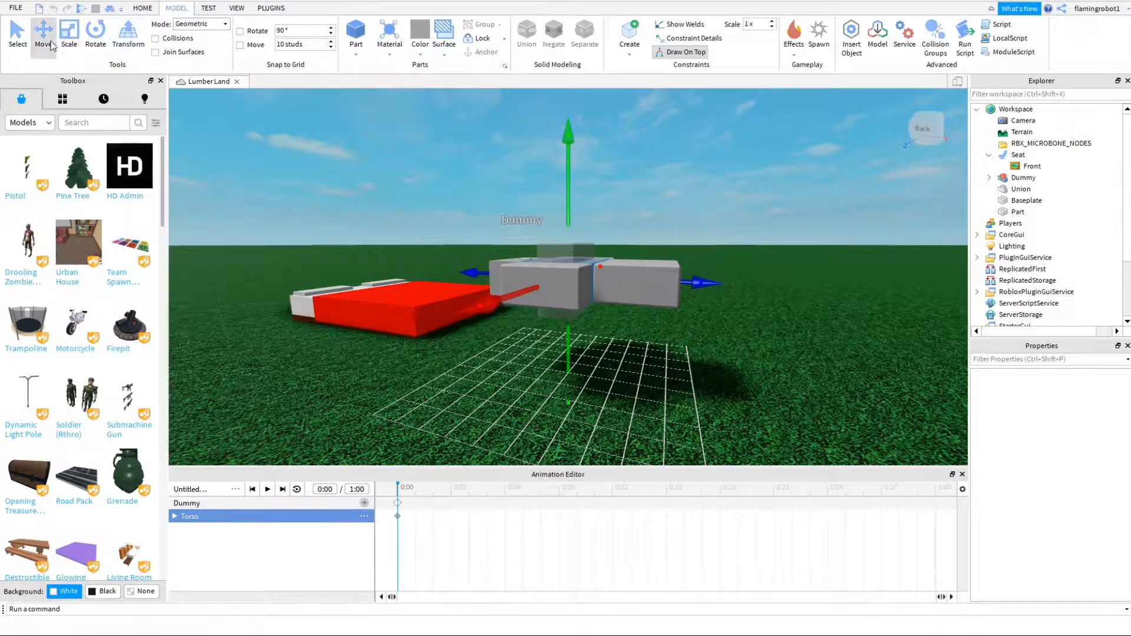
pyautogui.moveTo(574, 169); pyautogui.dragTo(581, 267)
pyautogui.moveTo(581, 268); pyautogui.dragTo(582, 268, button='right')
pyautogui.scroll(6, 582, 268)
pyautogui.moveTo(594, 155); pyautogui.dragTo(594, 158, button='right')
pyautogui.scroll(-4, 485, 379)
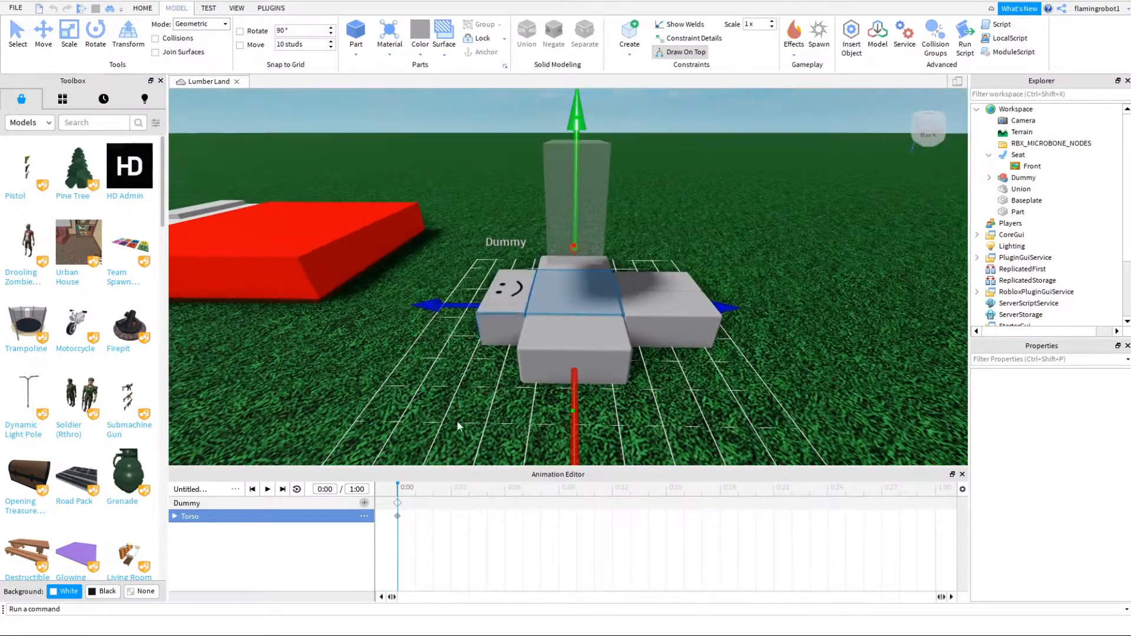
# - Rotate the dummy's right arm up beside its head
pyautogui.moveTo(596, 360); pyautogui.dragTo(596, 360, button='right')
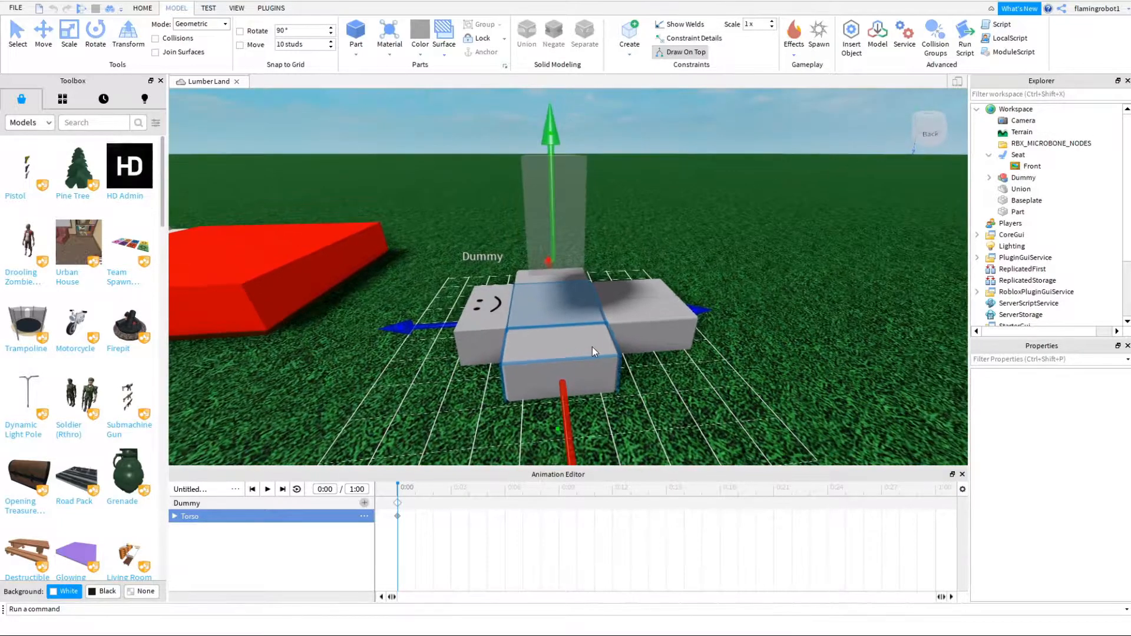
pyautogui.click(590, 350)
pyautogui.press('r')
pyautogui.moveTo(707, 330); pyautogui.dragTo(330, 292)
pyautogui.moveTo(497, 337); pyautogui.dragTo(665, 298, button='right')
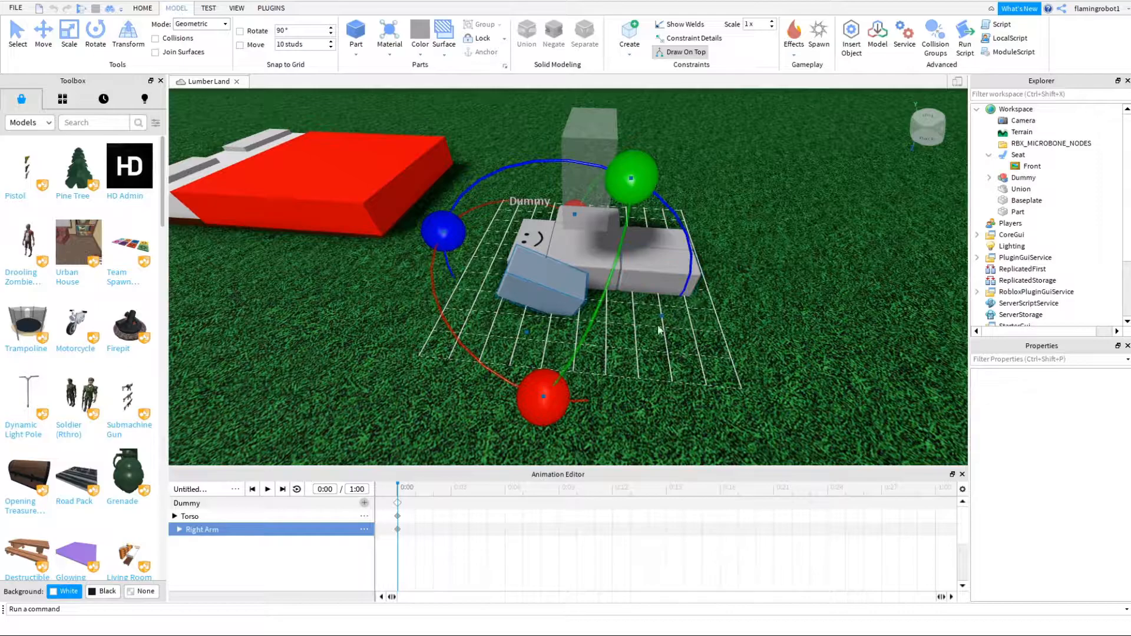
pyautogui.moveTo(550, 399); pyautogui.dragTo(459, 320)
pyautogui.moveTo(496, 203); pyautogui.dragTo(473, 221)
# - Tilt the dummy's head to one side
pyautogui.click(533, 237)
pyautogui.moveTo(511, 236); pyautogui.dragTo(510, 237, button='right')
pyautogui.press('w')
pyautogui.press('s')
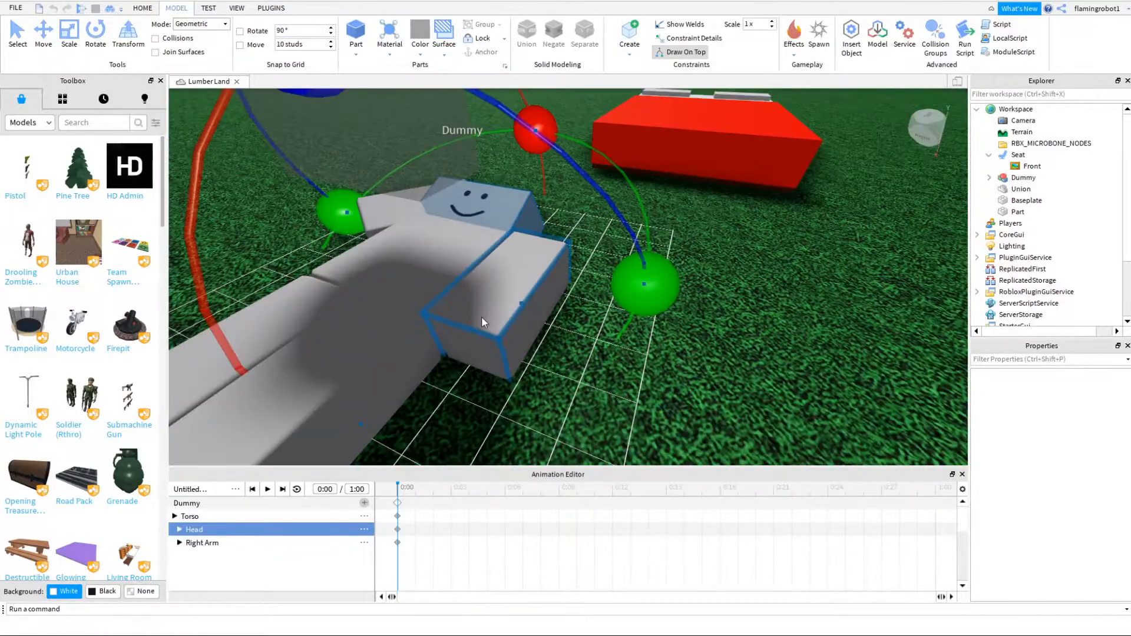
# - Rotate the dummy's left arm into a resting pose beside the head and readjust the head's tilt
pyautogui.click(482, 322)
pyautogui.moveTo(483, 324); pyautogui.dragTo(482, 324, button='right')
pyautogui.press('s')
pyautogui.moveTo(658, 225); pyautogui.dragTo(663, 218)
pyautogui.moveTo(663, 333); pyautogui.dragTo(666, 273)
pyautogui.moveTo(632, 289); pyautogui.dragTo(632, 289, button='right')
pyautogui.press('w')
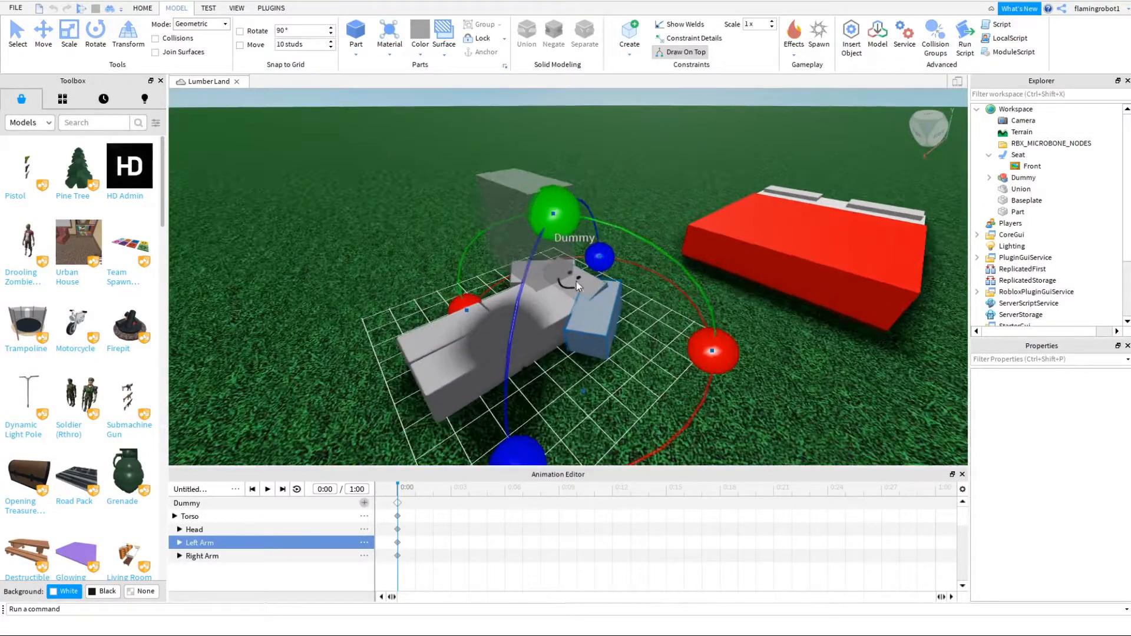
pyautogui.click(575, 280)
pyautogui.moveTo(619, 237); pyautogui.dragTo(624, 243)
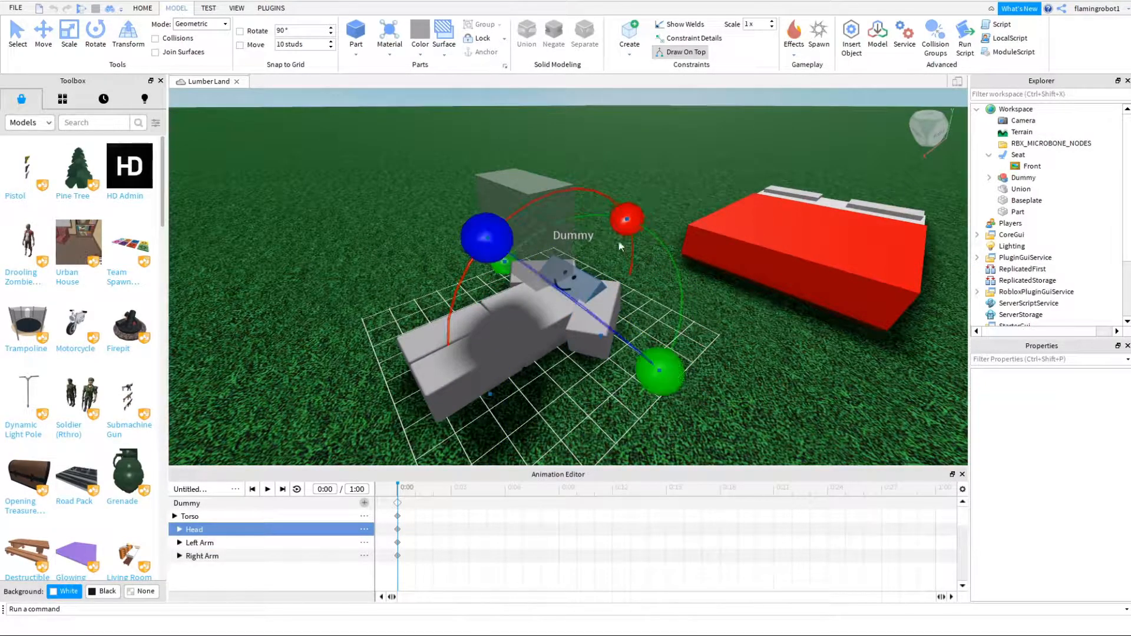
# - Rotate the dummy's left and right legs outward so that they are spread apart
pyautogui.click(485, 362)
pyautogui.moveTo(594, 318); pyautogui.dragTo(593, 318, button='right')
pyautogui.press('s')
pyautogui.moveTo(601, 334); pyautogui.dragTo(531, 312)
pyautogui.click(457, 291)
pyautogui.click(623, 364)
pyautogui.press('w')
pyautogui.moveTo(611, 355); pyautogui.dragTo(510, 324, button='right')
pyautogui.press('a')
pyautogui.press('s')
pyautogui.press('d')
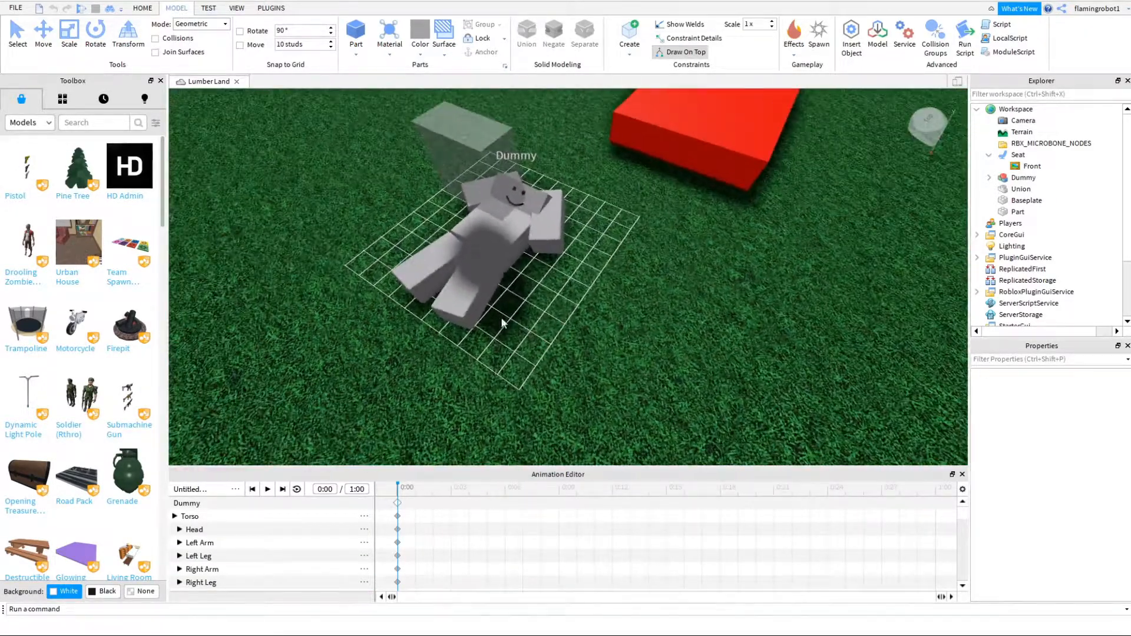
pyautogui.click(484, 300)
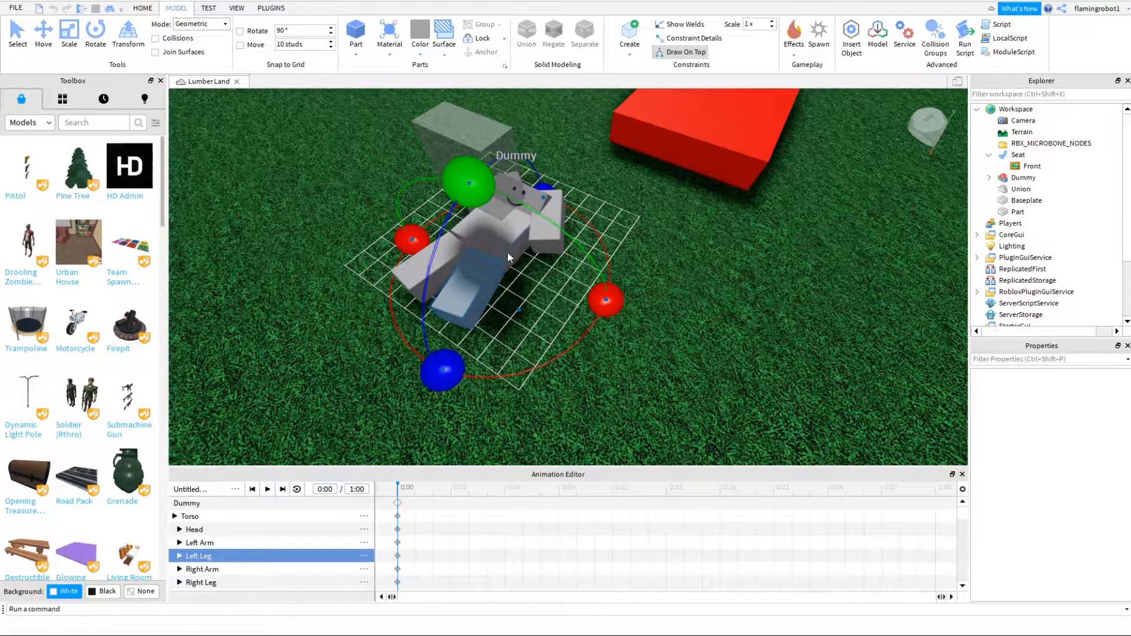
pyautogui.moveTo(439, 368); pyautogui.dragTo(469, 413)
pyautogui.press('r')
pyautogui.moveTo(514, 200); pyautogui.dragTo(521, 158)
pyautogui.press('d')
pyautogui.moveTo(521, 158); pyautogui.dragTo(521, 157, button='right')
pyautogui.hotkey('ctrl', 'z')
pyautogui.hotkey('ctrl', 'z')
pyautogui.hotkey('ctrl', 'z')
# - Export the sleeping pose animation and title the new asset "Sleeping ANimation"
pyautogui.click(763, 348)
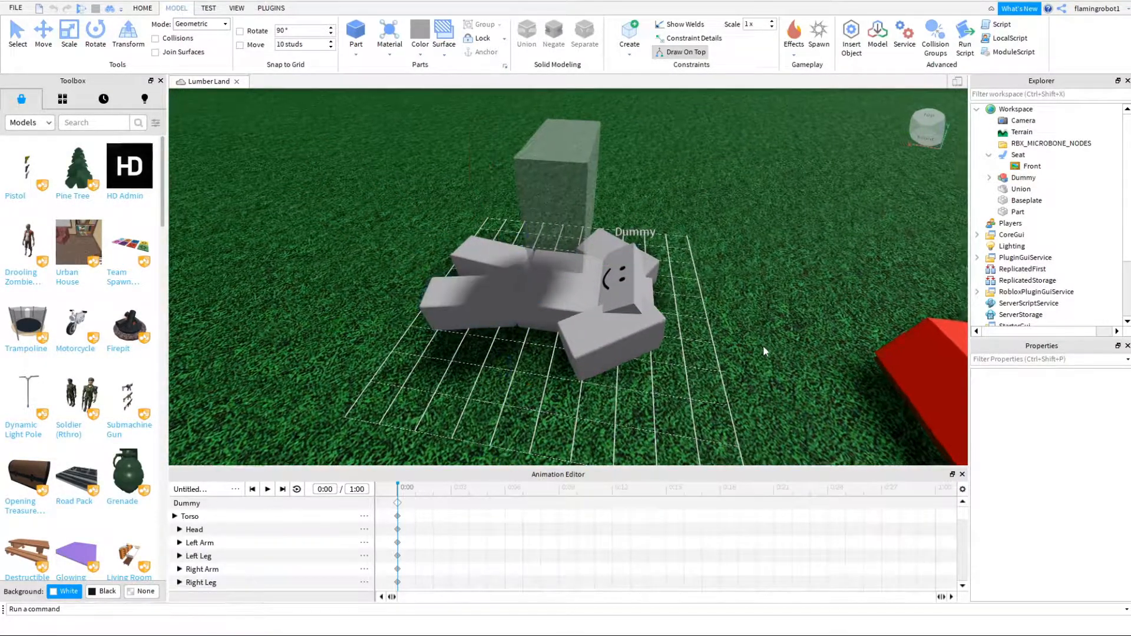
pyautogui.moveTo(763, 347); pyautogui.dragTo(764, 348, button='right')
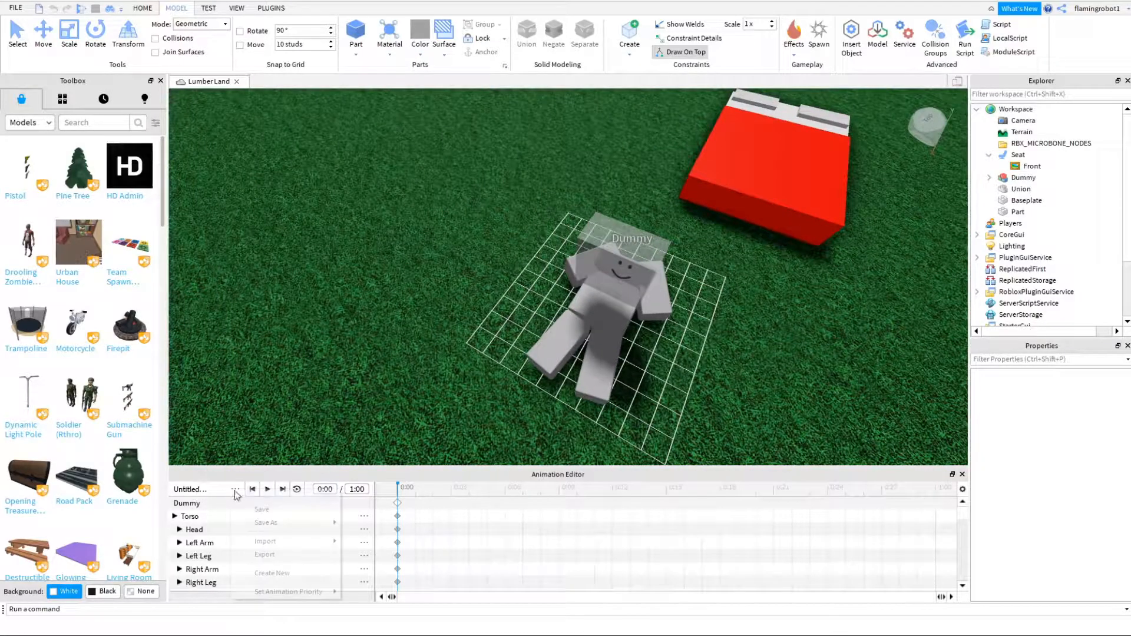
pyautogui.click(302, 556)
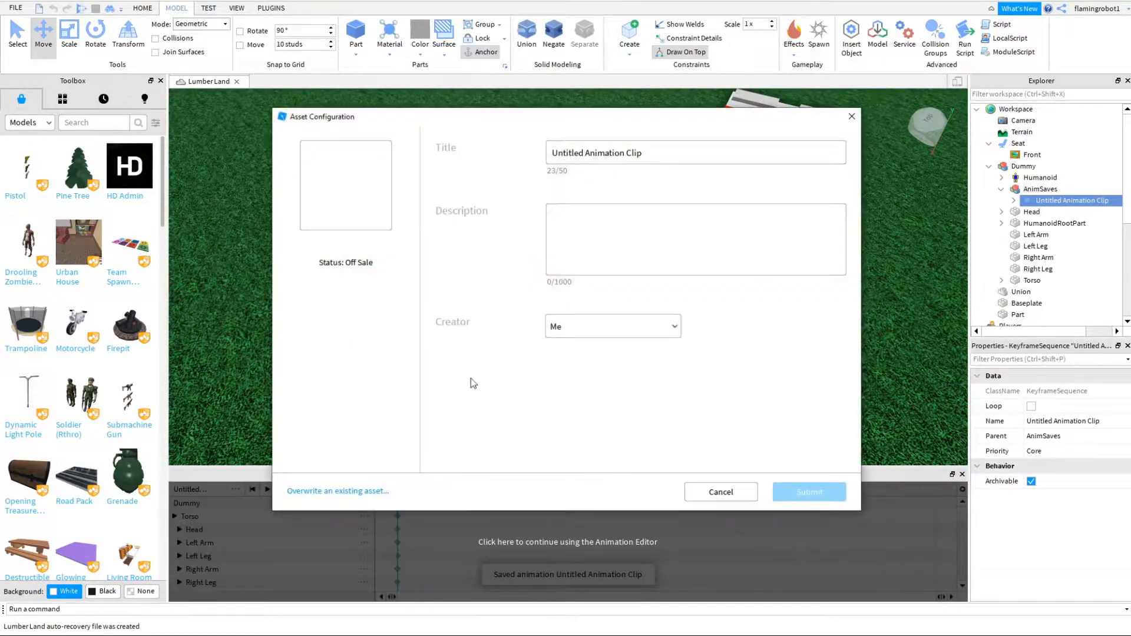
pyautogui.write('Sleep')
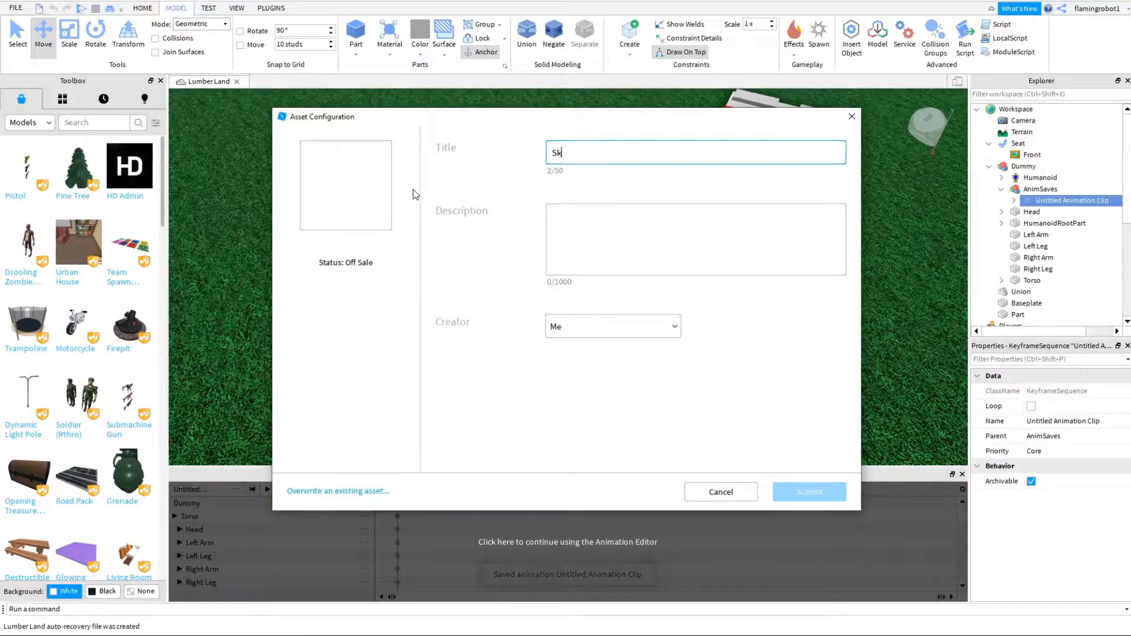
pyautogui.write('ing ANimation')
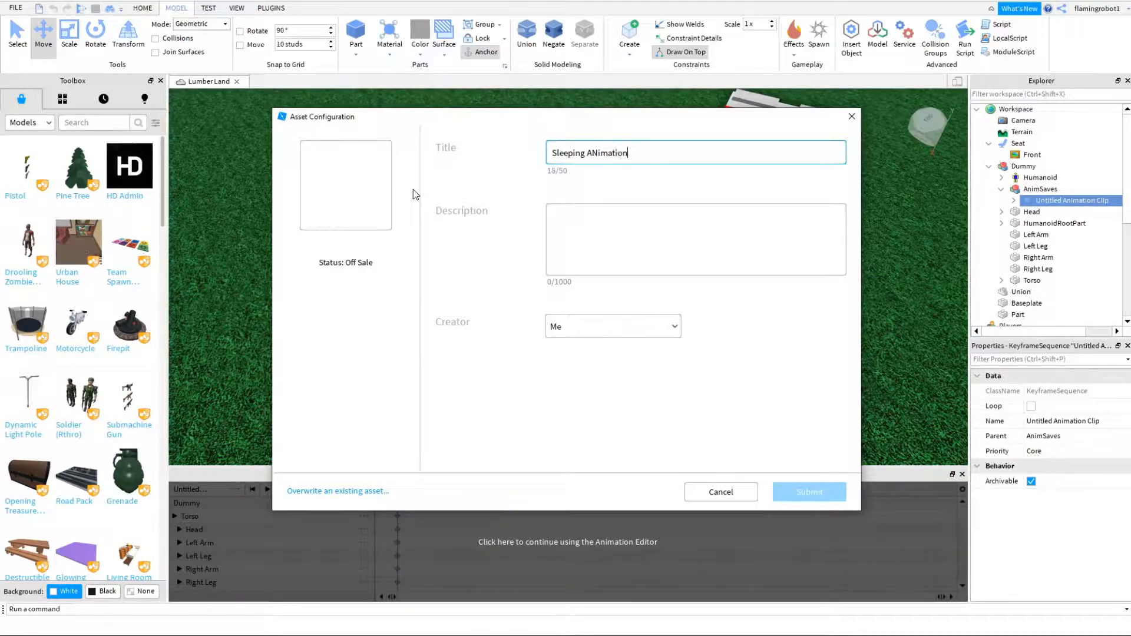
pyautogui.press('Return')
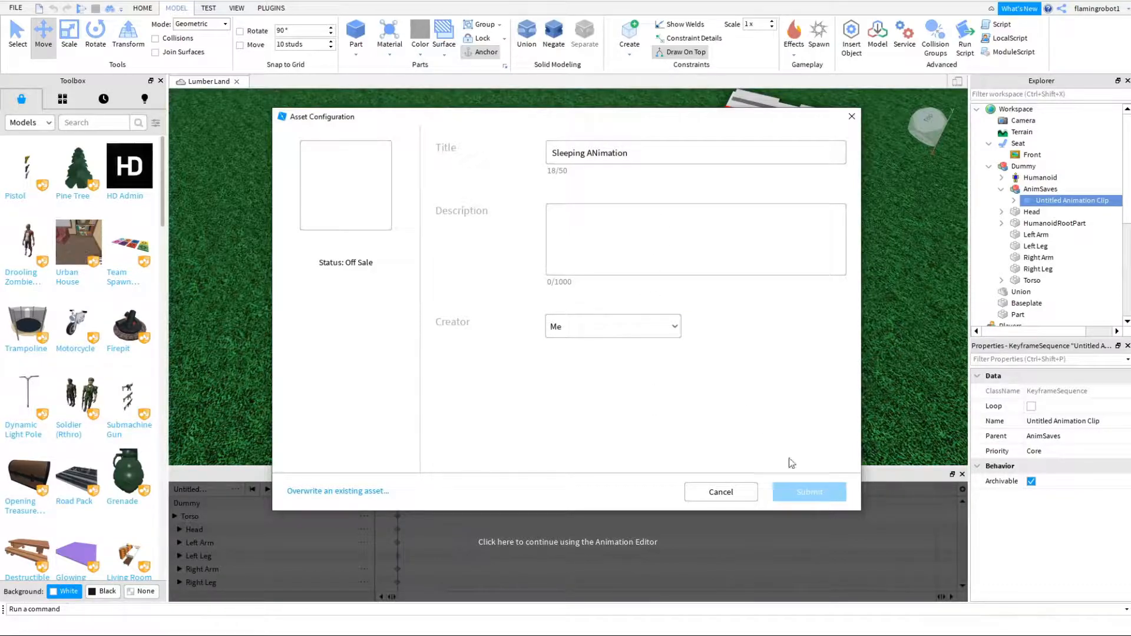
# - Change the asset's title to "Sleeping Anim", enter the description "dfas" and submit it
pyautogui.moveTo(662, 155); pyautogui.dragTo(565, 152)
pyautogui.click(812, 500)
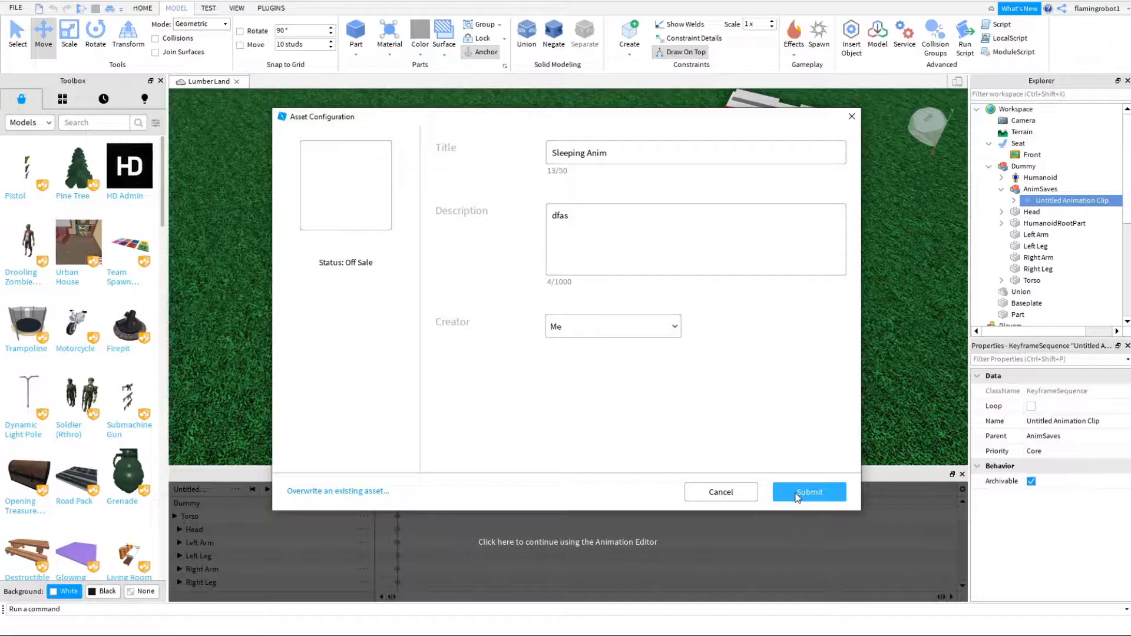
pyautogui.click(797, 498)
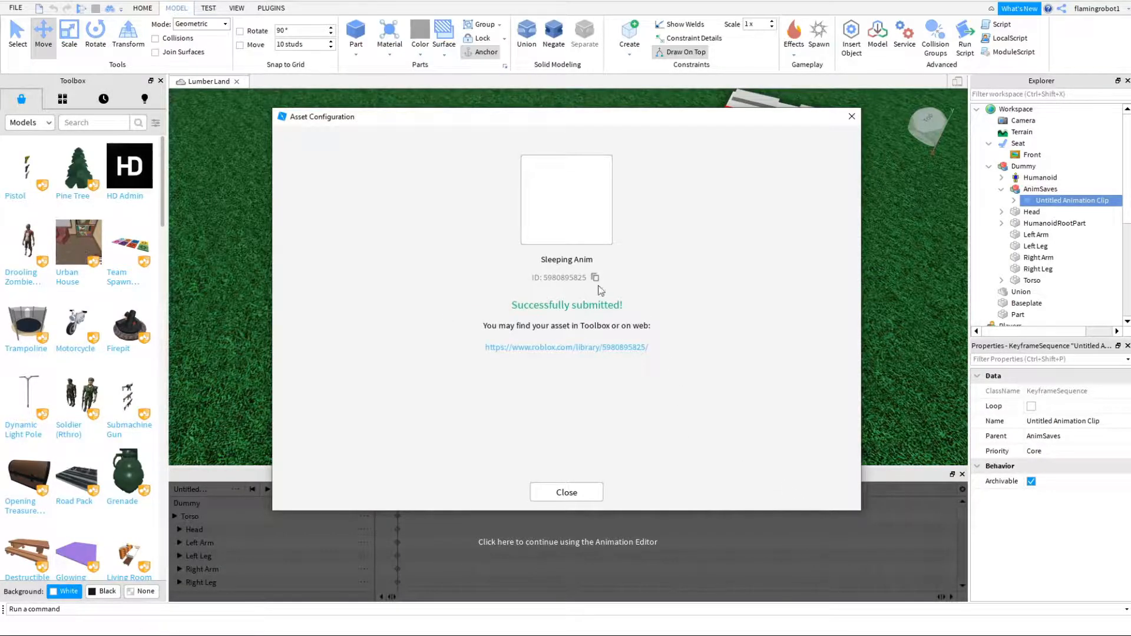
# - Close the finished export and the Animation Editor, and focus the view on the dummy
pyautogui.click(567, 493)
pyautogui.click(963, 474)
pyautogui.click(1055, 167)
pyautogui.press('f')
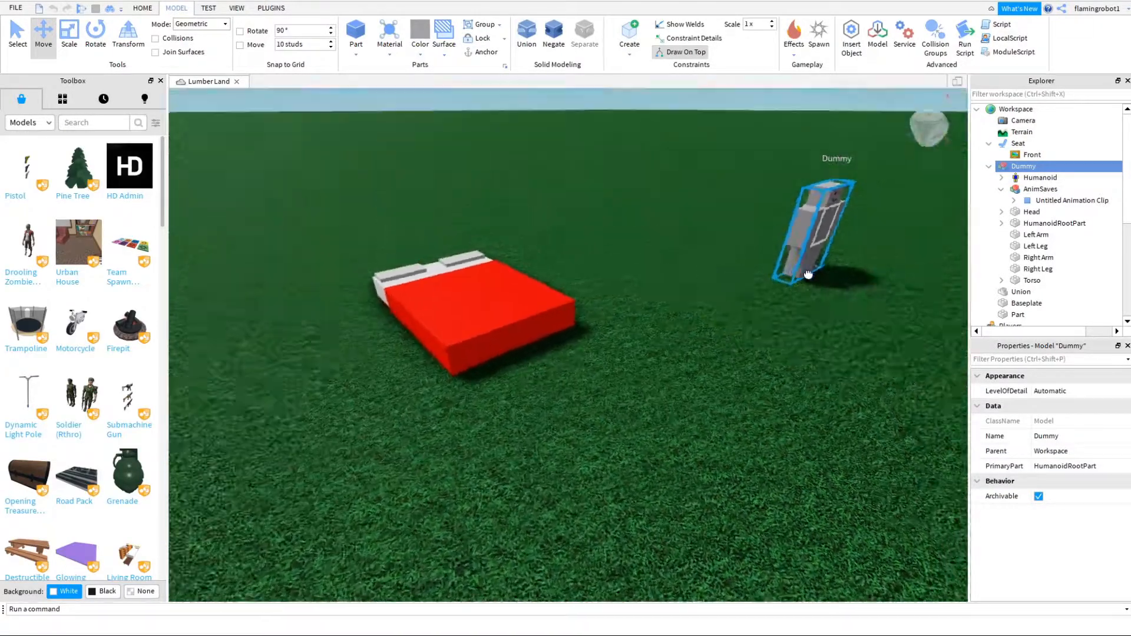
# - Add an Animation object inside the Seat and rename it "Sleep"
pyautogui.click(669, 416)
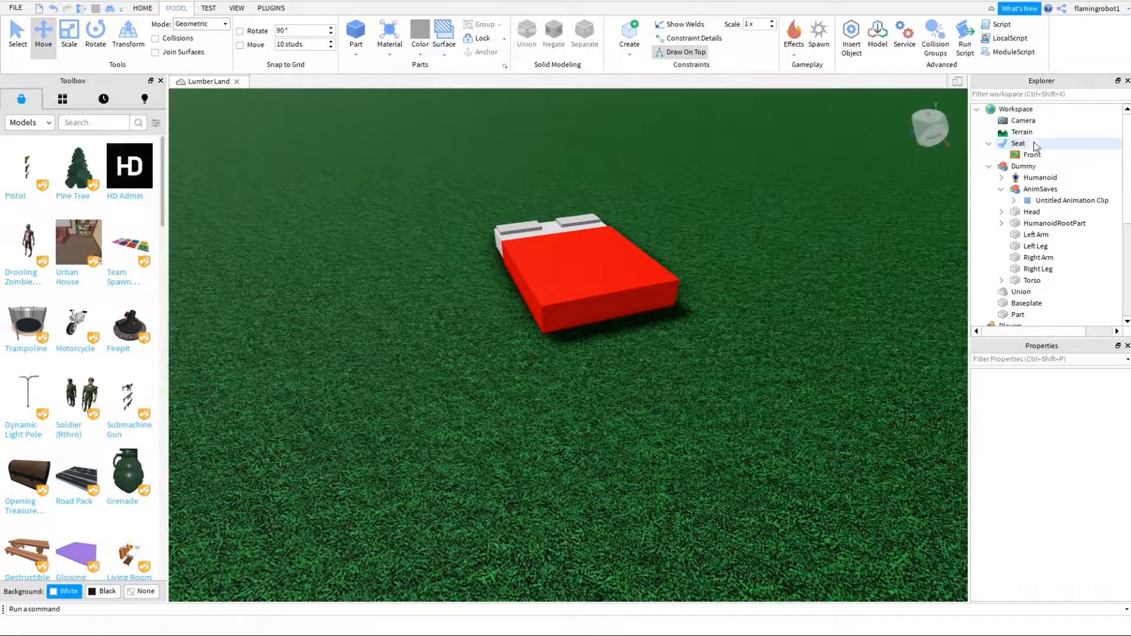
pyautogui.click(1035, 145)
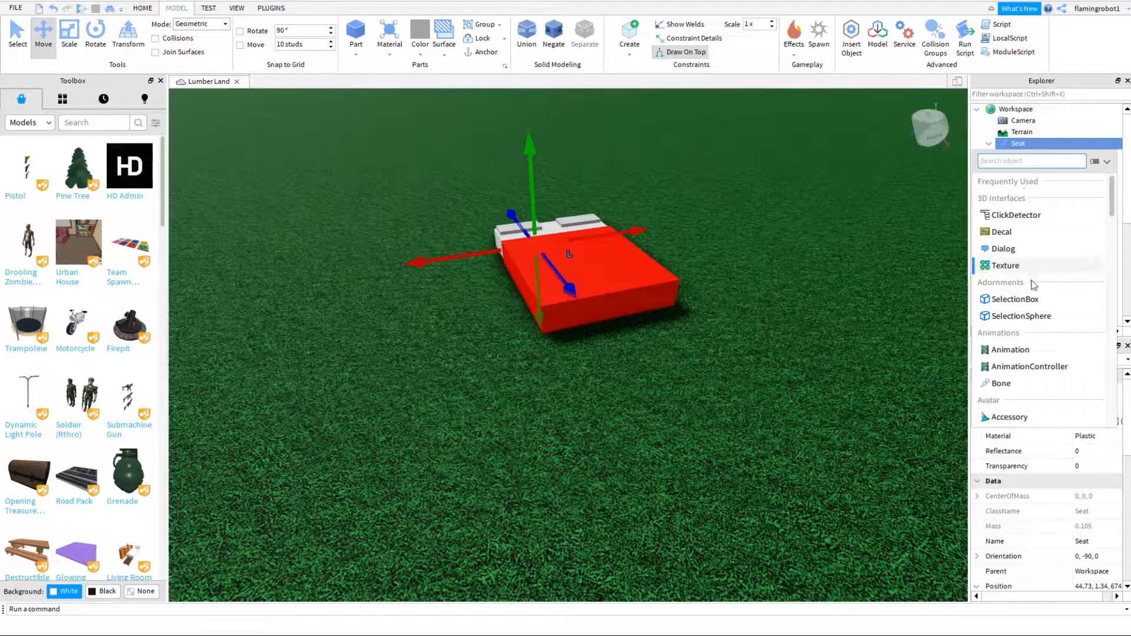
pyautogui.click(1010, 349)
pyautogui.rightClick(1029, 166)
pyautogui.click(1014, 250)
pyautogui.write('Sleep')
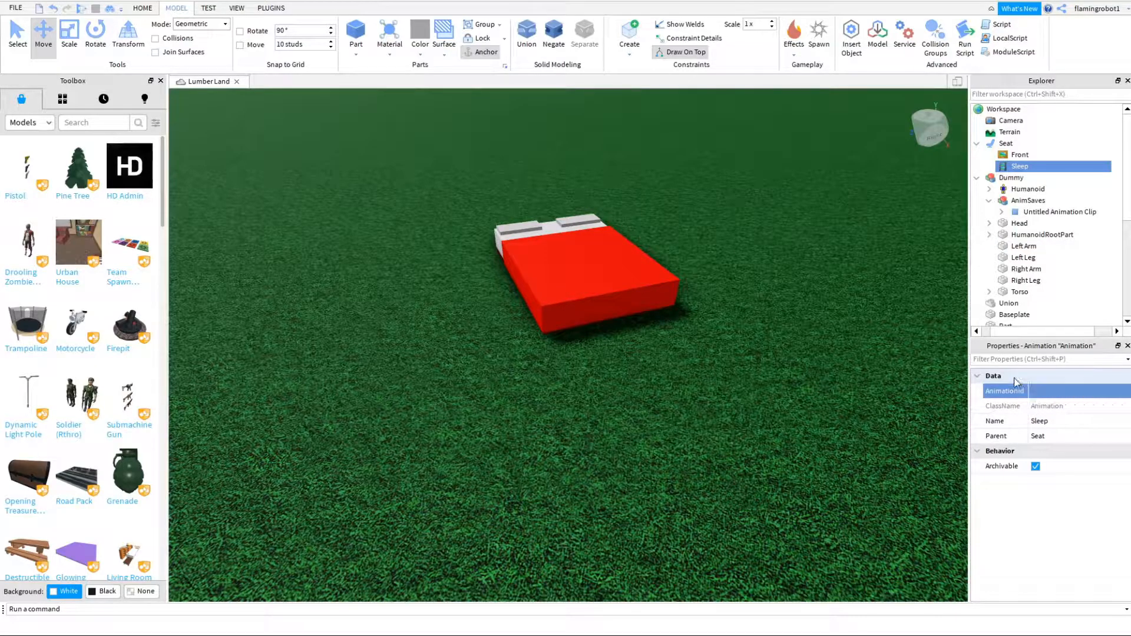
# - Set the Sleep animation's AnimationId to the asset ID of the exported sleeping animation
pyautogui.click(811, 456)
pyautogui.moveTo(812, 455); pyautogui.dragTo(804, 424, button='right')
pyautogui.click(1059, 166)
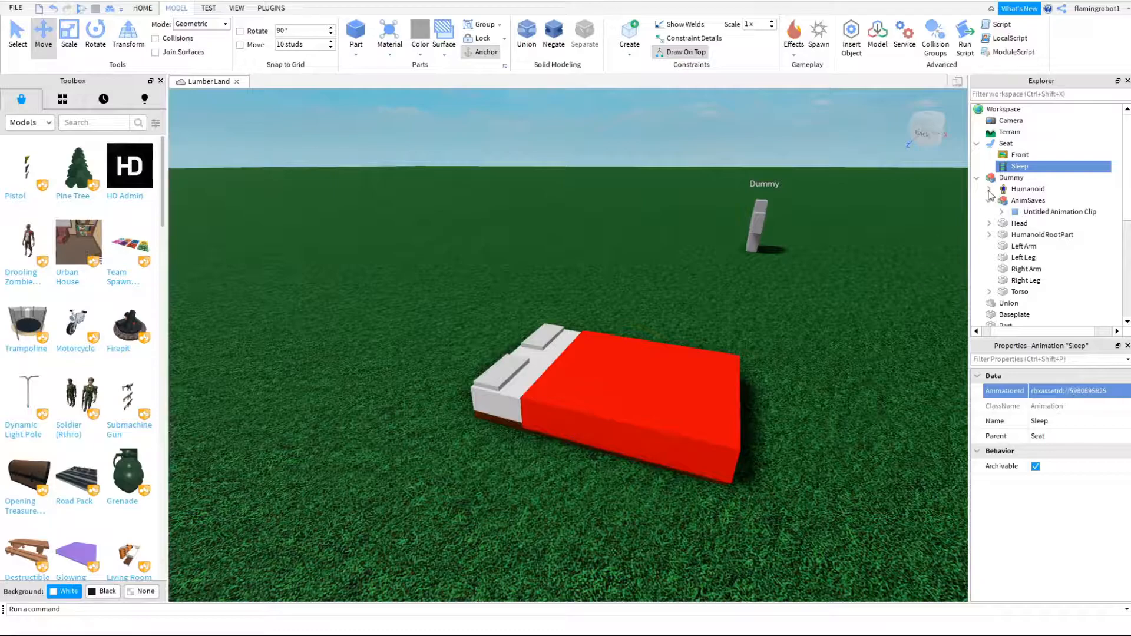
# - Select the bed's Seat, Union and Part together and anchor all three
pyautogui.click(978, 144)
pyautogui.moveTo(743, 324); pyautogui.dragTo(769, 348, button='right')
pyautogui.click(769, 349)
pyautogui.scroll(4, 535, 299)
pyautogui.moveTo(535, 299); pyautogui.dragTo(501, 295, button='right')
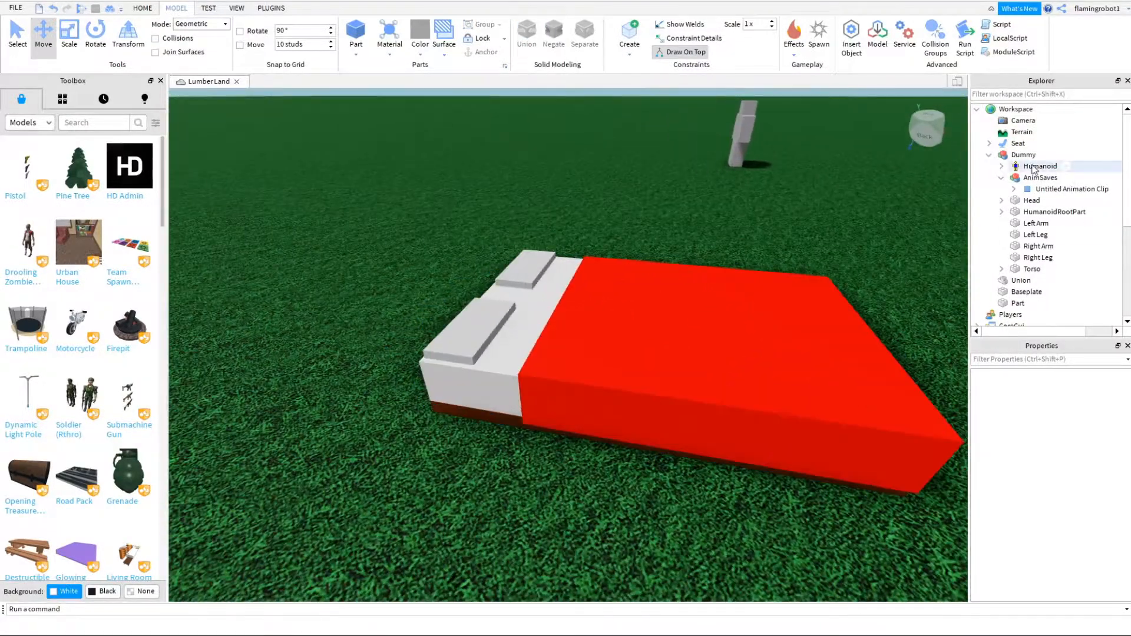
pyautogui.click(1016, 146)
pyautogui.scroll(-4, 1086, 450)
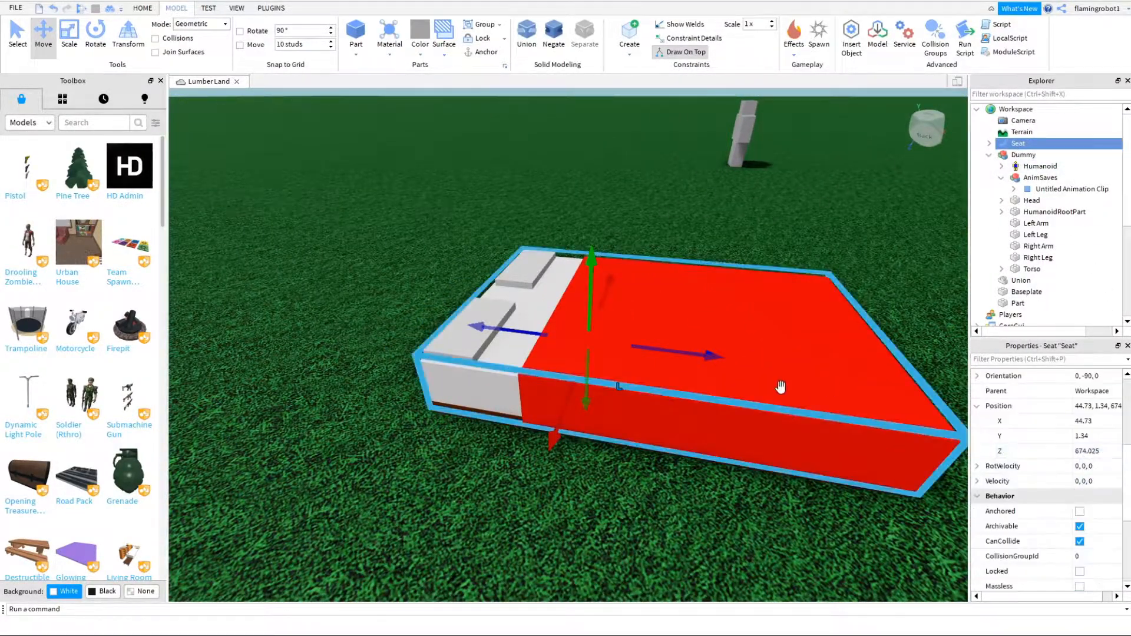
pyautogui.click(850, 504)
pyautogui.scroll(-4, 850, 505)
pyautogui.moveTo(850, 505); pyautogui.dragTo(893, 520, button='right')
pyautogui.moveTo(894, 519); pyautogui.dragTo(446, 300)
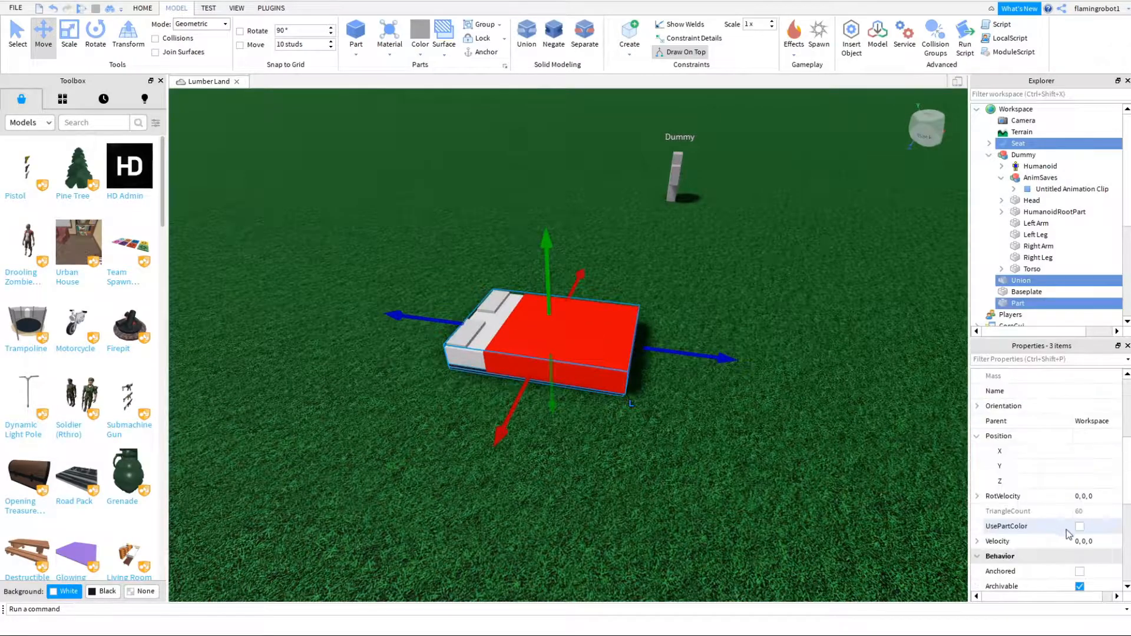
pyautogui.click(1079, 528)
pyautogui.click(737, 405)
# - Group the bed's Seat, Union and Part into one model
pyautogui.scroll(5, 733, 407)
pyautogui.moveTo(737, 405); pyautogui.dragTo(732, 407, button='right')
pyautogui.scroll(2, 733, 407)
pyautogui.scroll(-6, 732, 407)
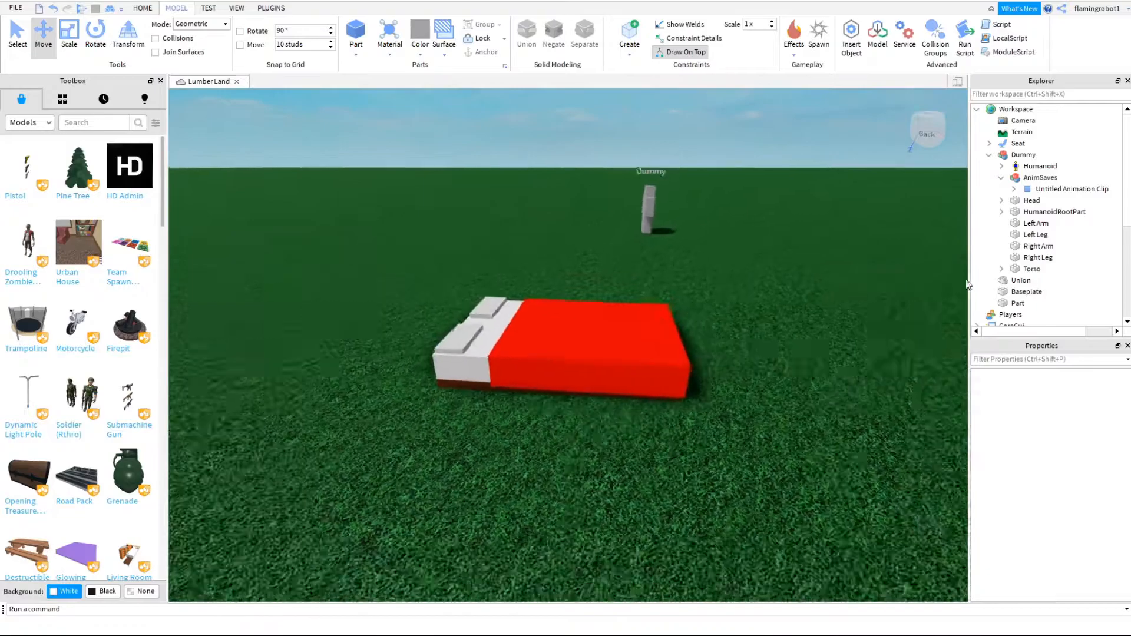
pyautogui.scroll(2, 664, 327)
pyautogui.click(665, 328)
pyautogui.moveTo(798, 382); pyautogui.dragTo(798, 384, button='right')
pyautogui.scroll(-3, 790, 472)
pyautogui.click(784, 497)
pyautogui.moveTo(790, 494); pyautogui.dragTo(412, 236)
pyautogui.hotkey('ctrl', 'g')
pyautogui.click(739, 400)
pyautogui.scroll(5, 613, 361)
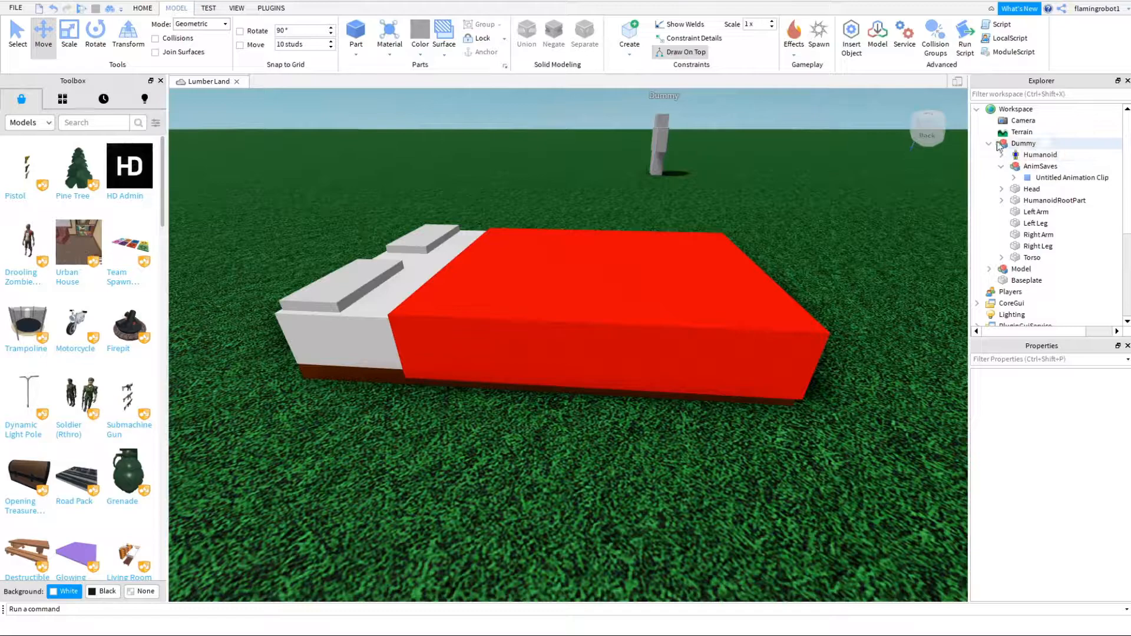
# - Collapse the Dummy, expand the grouped model and rename it "Bed"
pyautogui.click(989, 143)
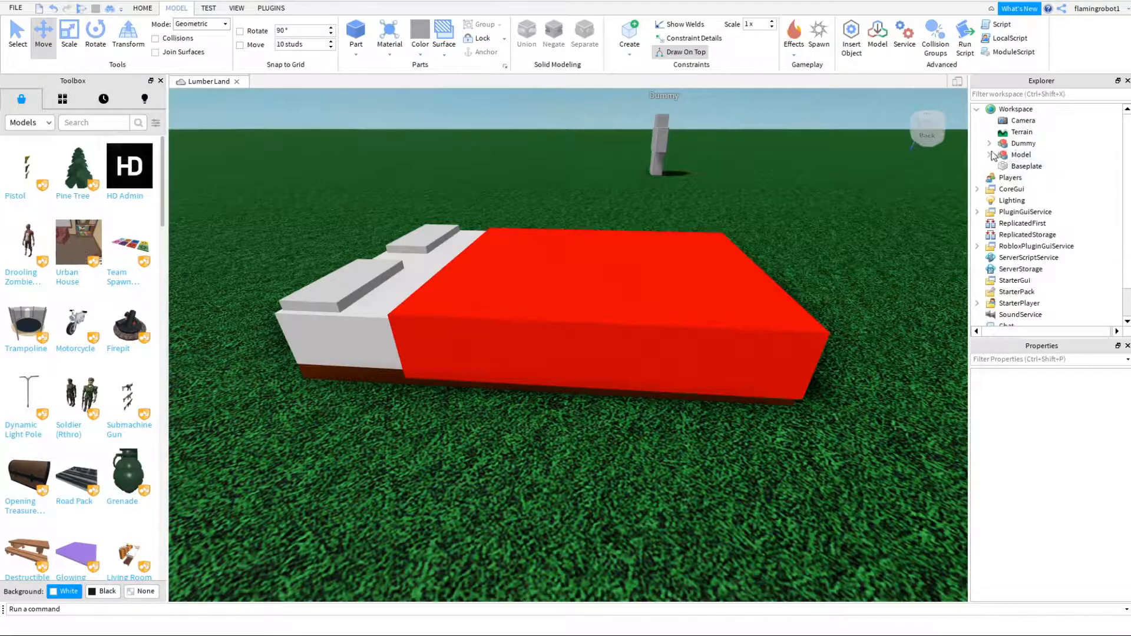
pyautogui.click(989, 154)
pyautogui.click(1021, 155)
pyautogui.rightClick(1021, 154)
pyautogui.click(1028, 231)
pyautogui.write("Bed'")
pyautogui.press('Return')
pyautogui.click(1033, 437)
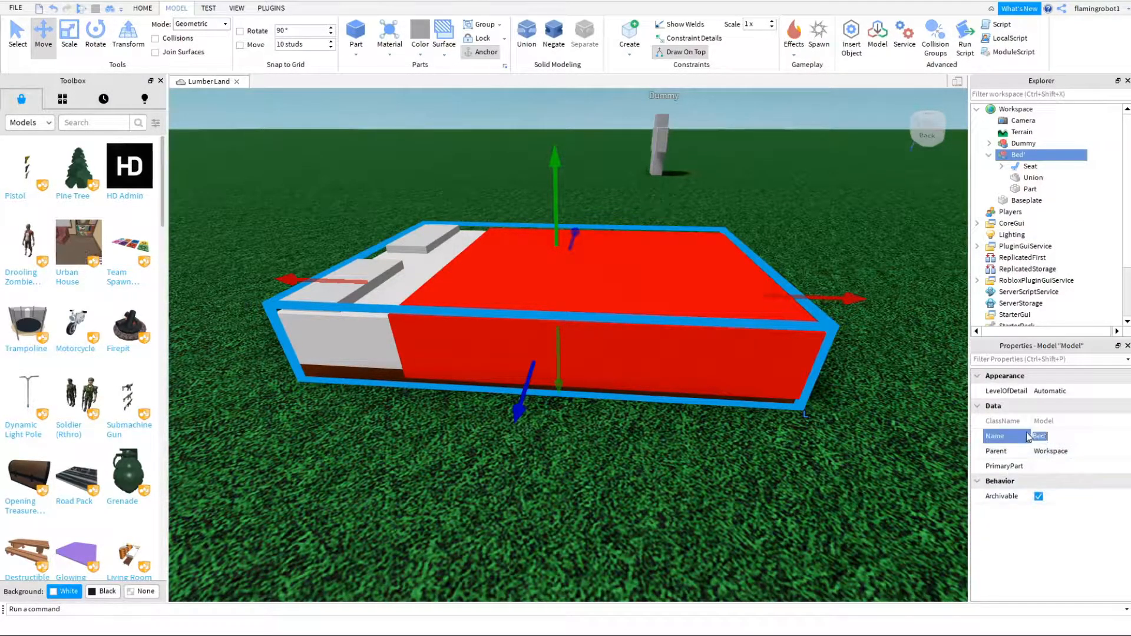
pyautogui.moveTo(835, 257); pyautogui.dragTo(836, 273, button='right')
pyautogui.scroll(-5, 836, 273)
pyautogui.click(1001, 167)
pyautogui.click(1002, 166)
pyautogui.click(1002, 166)
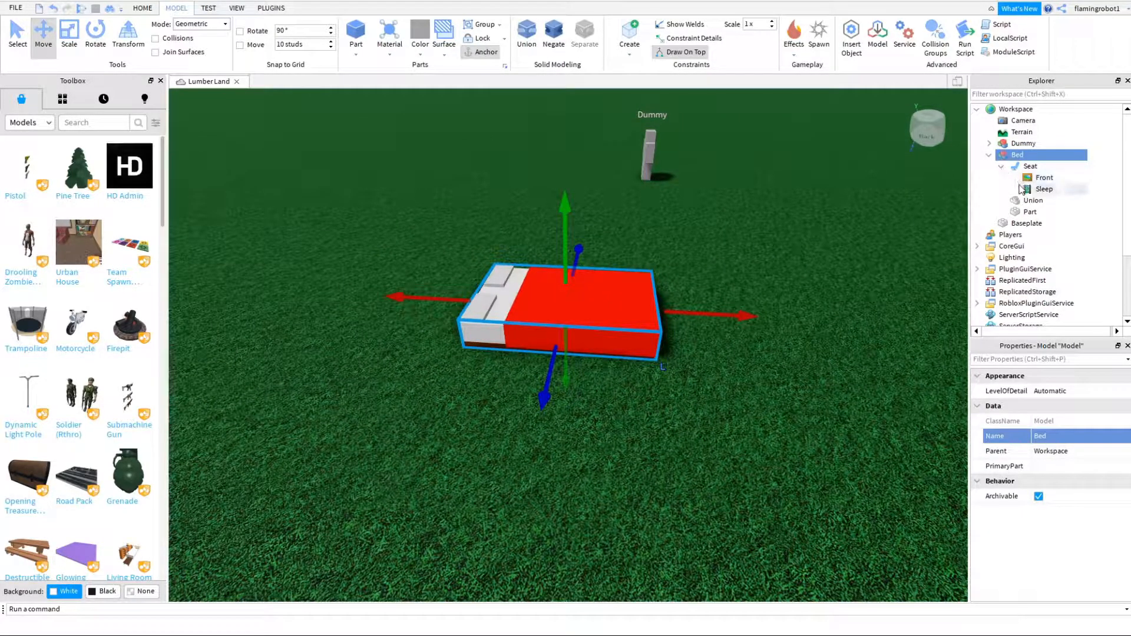
pyautogui.click(1002, 167)
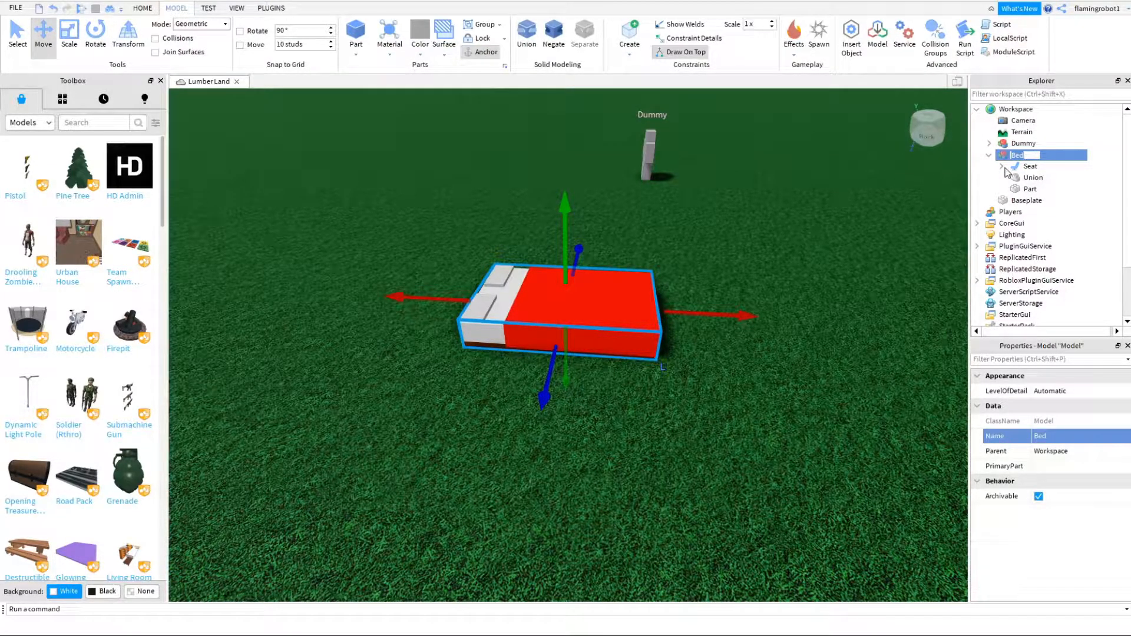
# - Search the Toolbox models for "seat who knows", retry the same search and clear it
pyautogui.click(104, 128)
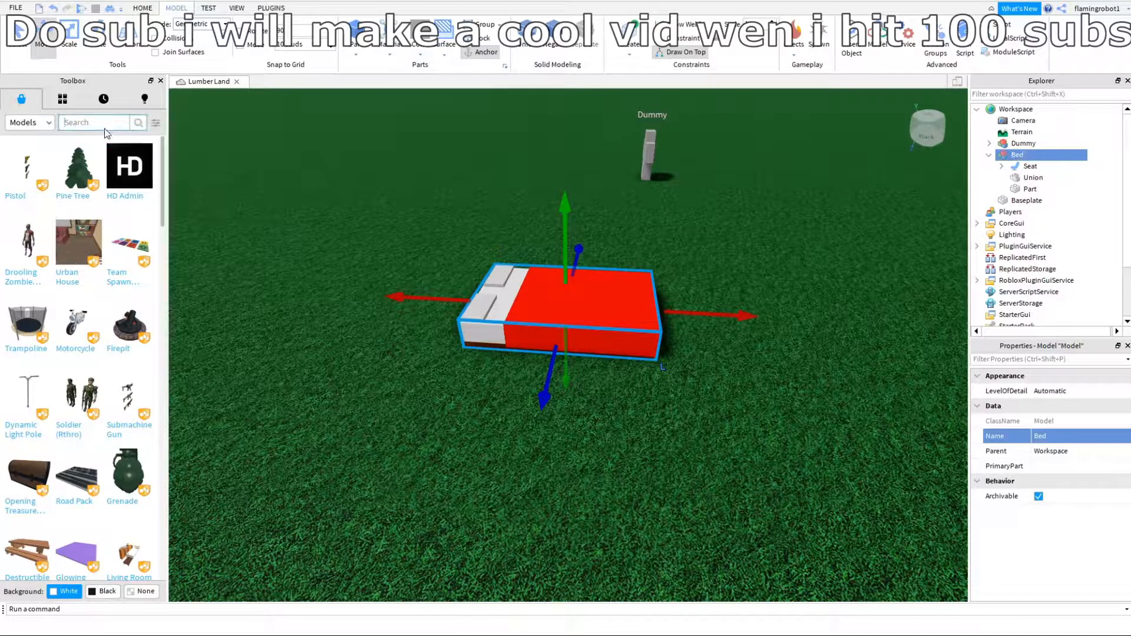
pyautogui.write('seat who knows')
pyautogui.press('Return')
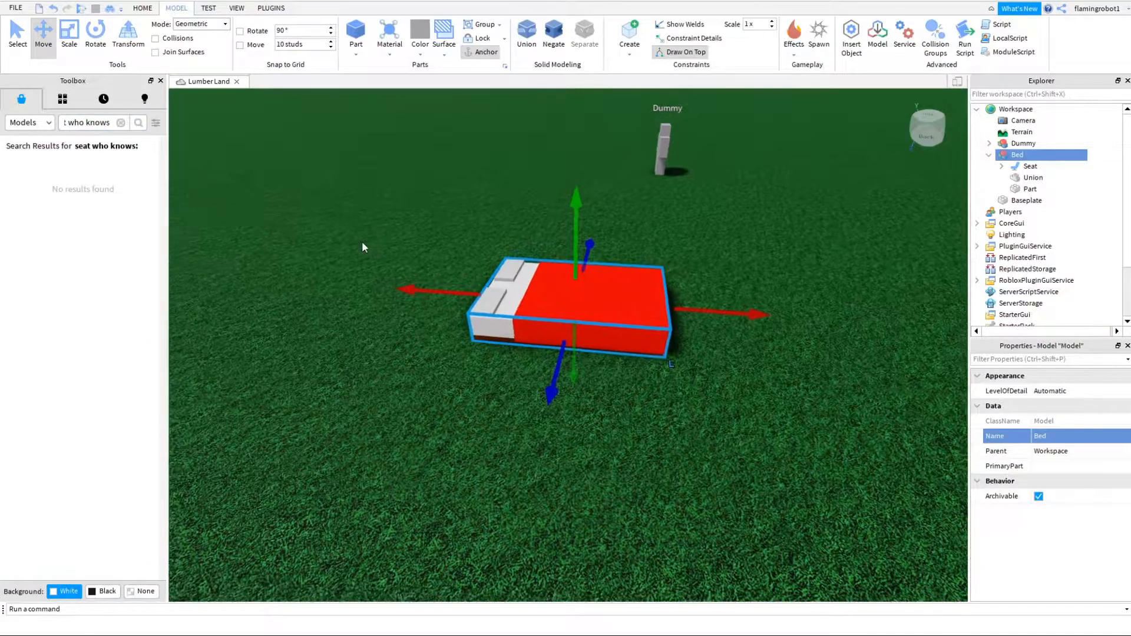
pyautogui.click(120, 123)
pyautogui.click(247, 225)
pyautogui.click(106, 122)
pyautogui.write('seat wh')
pyautogui.write('o knows')
pyautogui.press('Return')
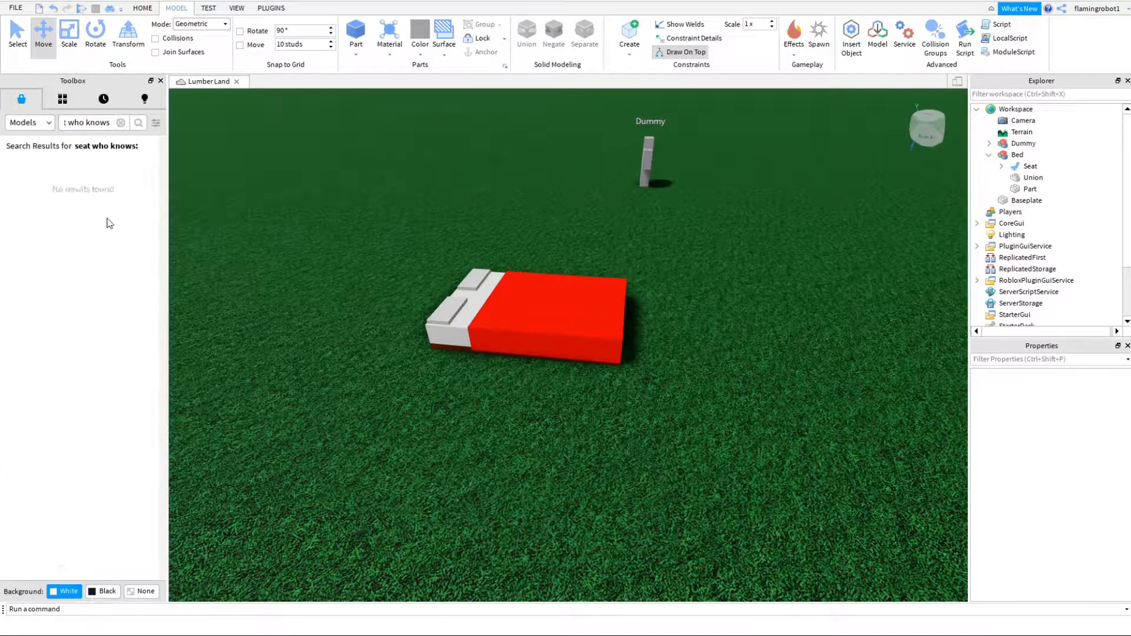
pyautogui.click(120, 122)
pyautogui.scroll(3, 430, 306)
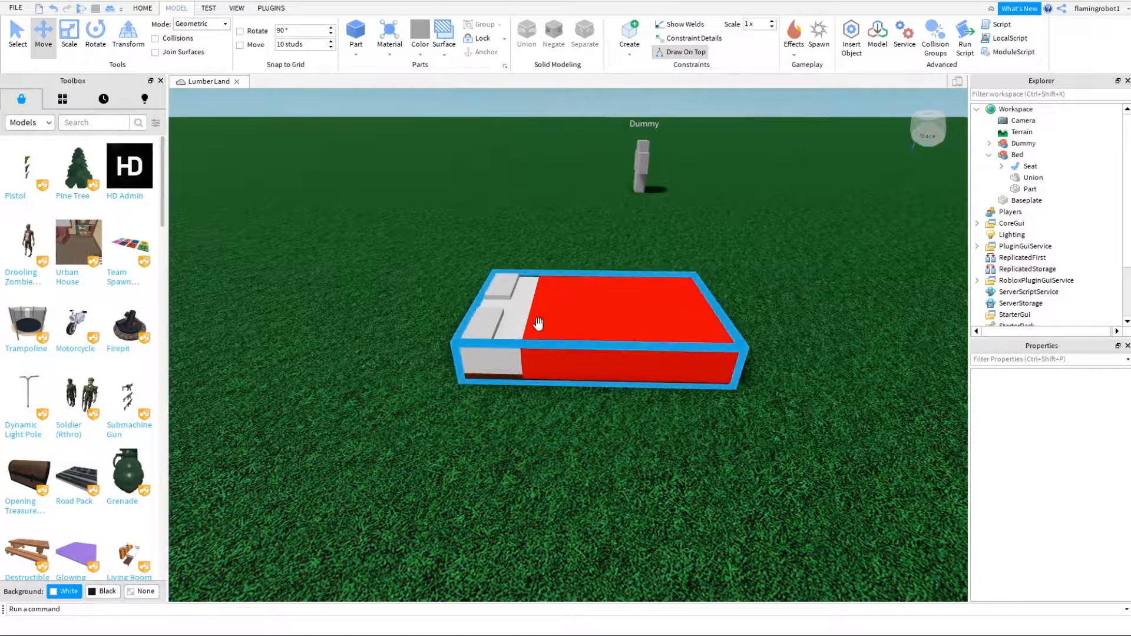
pyautogui.click(642, 362)
pyautogui.scroll(10, 642, 362)
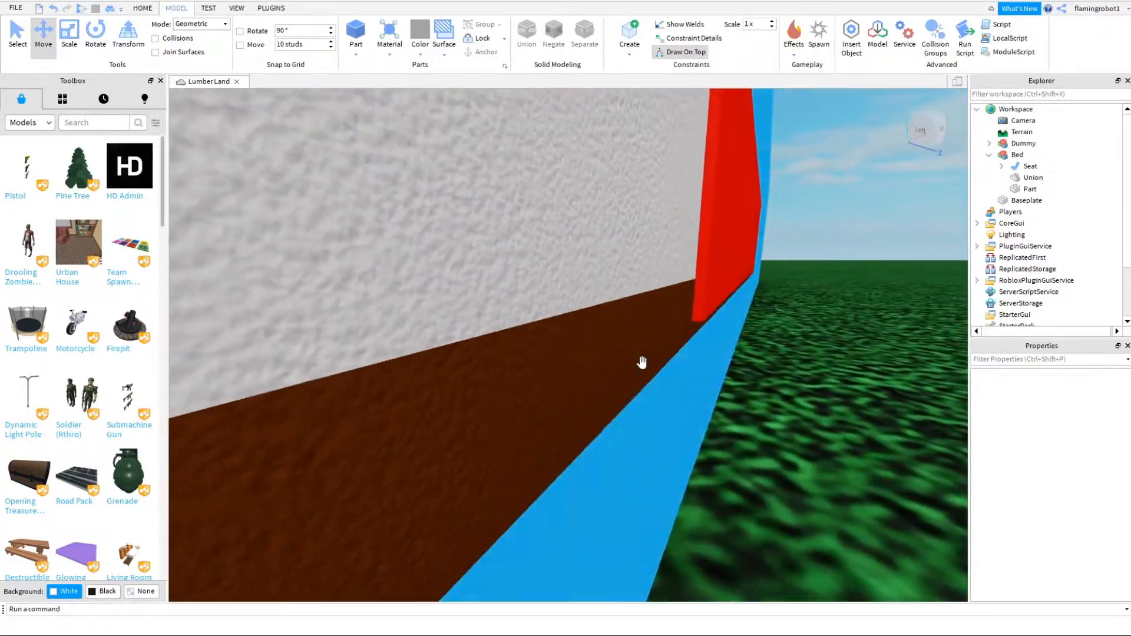
pyautogui.scroll(-8, 642, 362)
pyautogui.moveTo(642, 362); pyautogui.dragTo(611, 429, button='right')
pyautogui.scroll(-5, 610, 425)
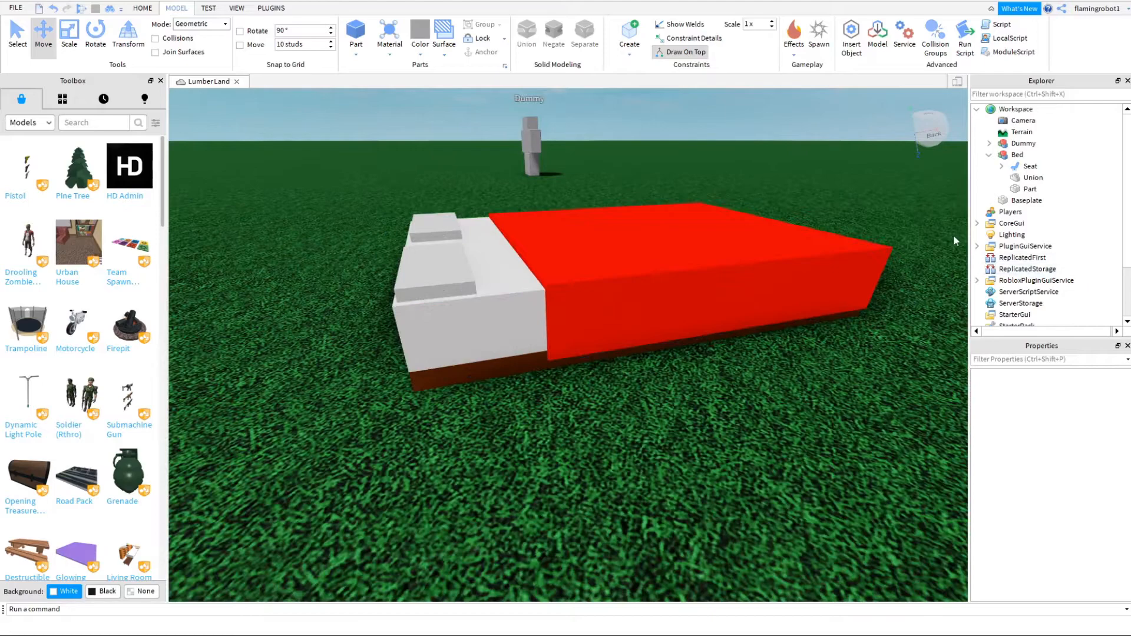
# - Insert a Script and a ClickDetector into the Bed model
pyautogui.click(1017, 155)
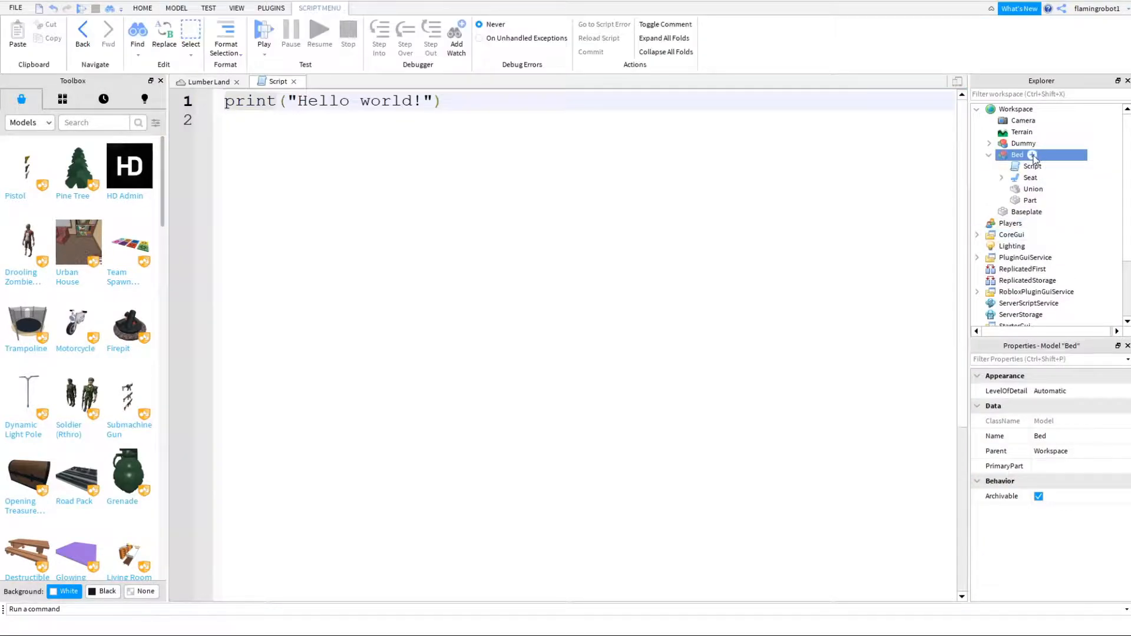
pyautogui.click(1035, 155)
pyautogui.write('c')
pyautogui.click(1037, 194)
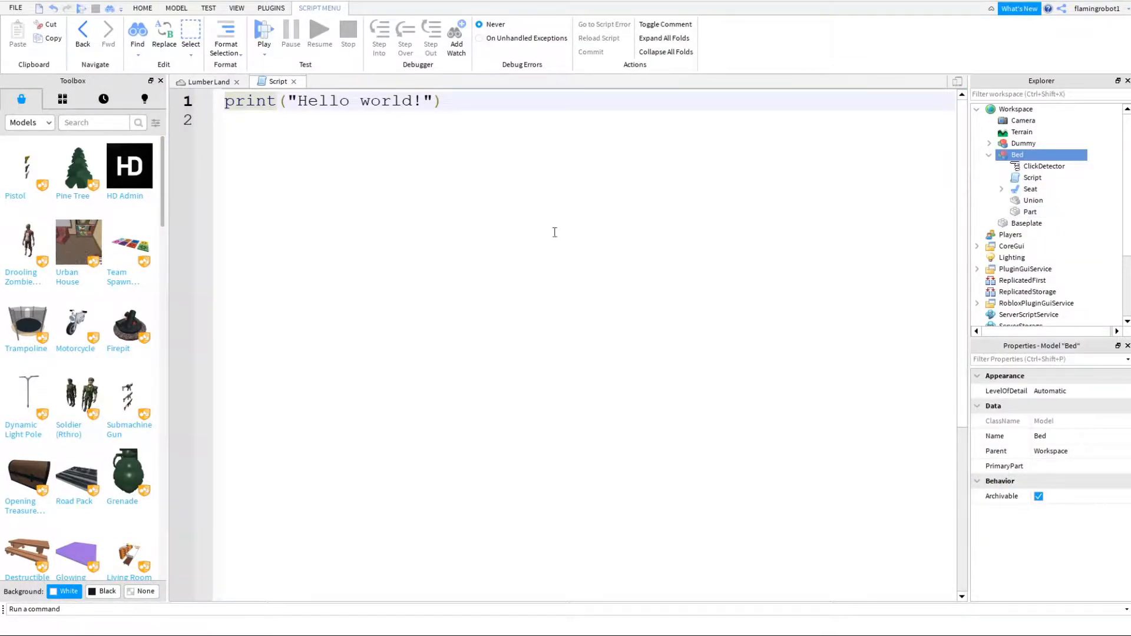
# - Replace the script's default code with a handler block starting script.Parent.ClickDetector.MouseClick:Connect(function(plr)
pyautogui.hotkey('ctrl', 'a')
pyautogui.write('script.')
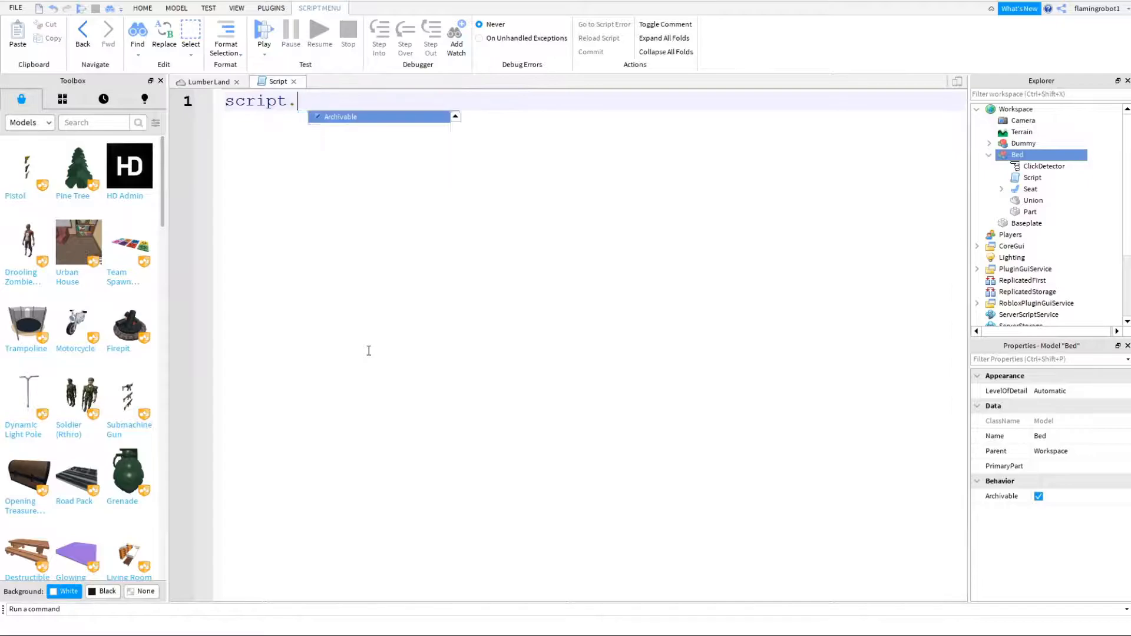
pyautogui.write('Parent.ClickDetector.MouseClick:')
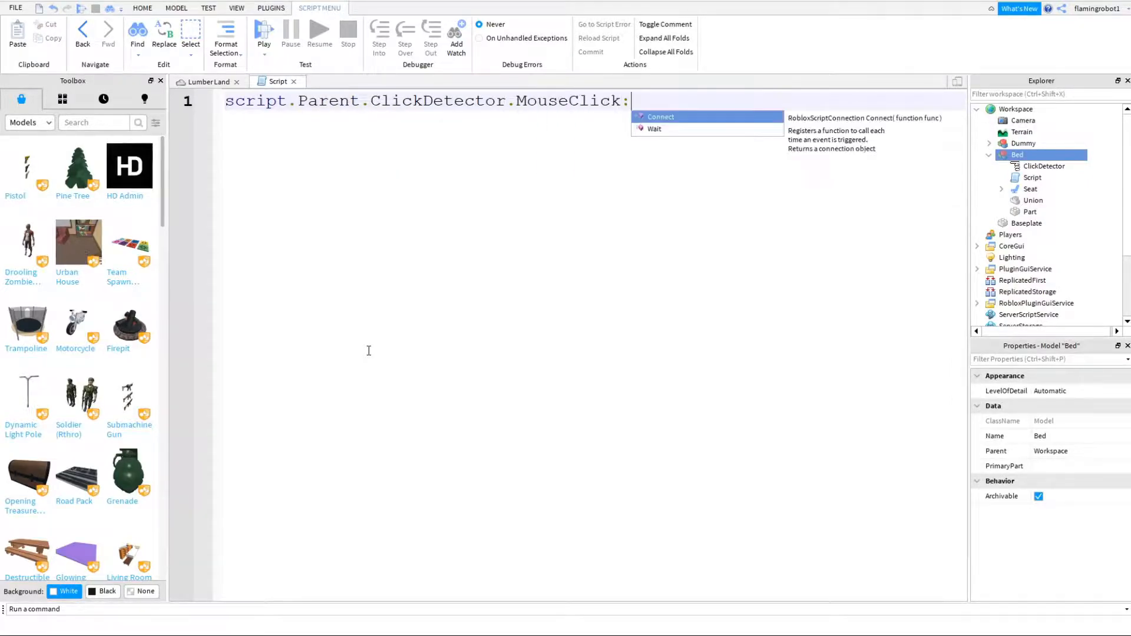
pyautogui.write('Connect(function(plr)')
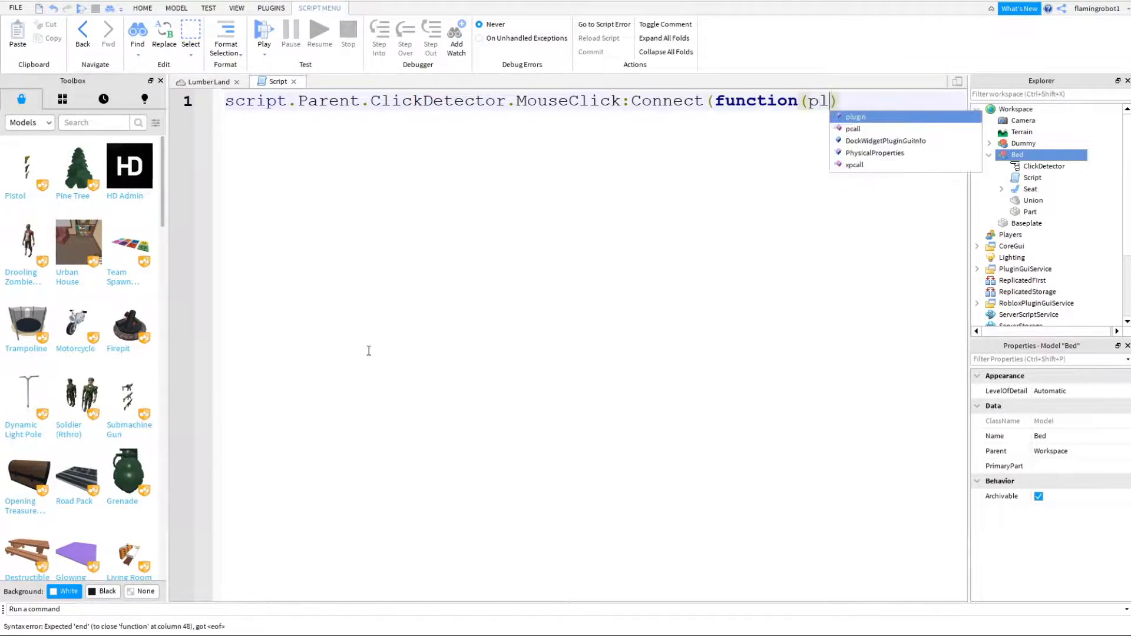
pyautogui.press('Return')
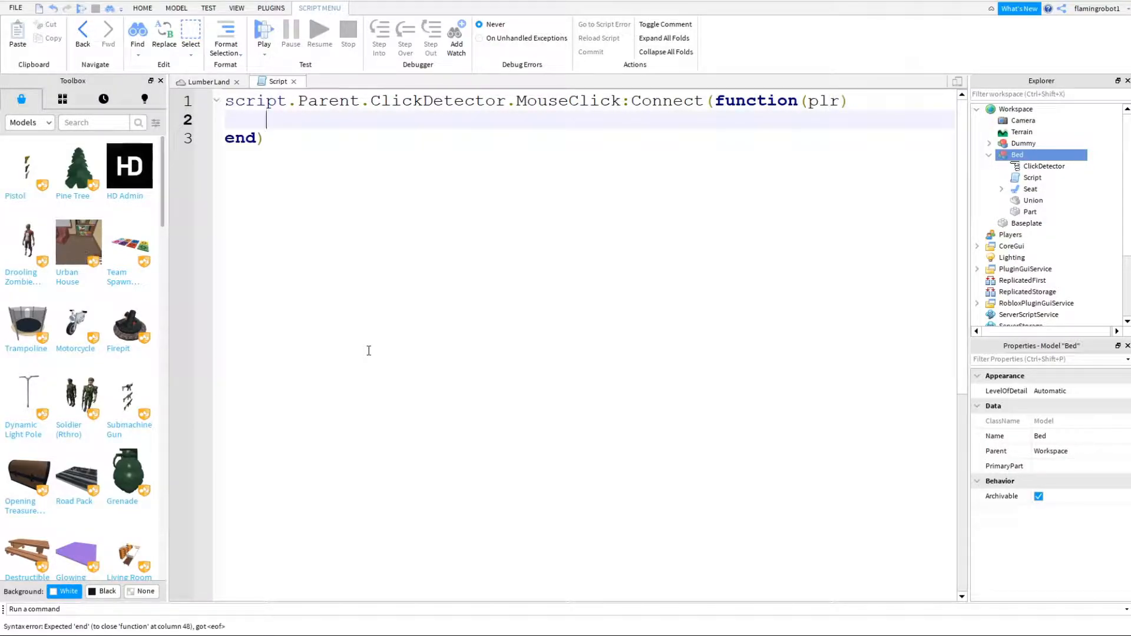
# - Inside the click handler, add the line script.Parent.Seat:Sit(plr.Character.Humanoid)
pyautogui.write('script')
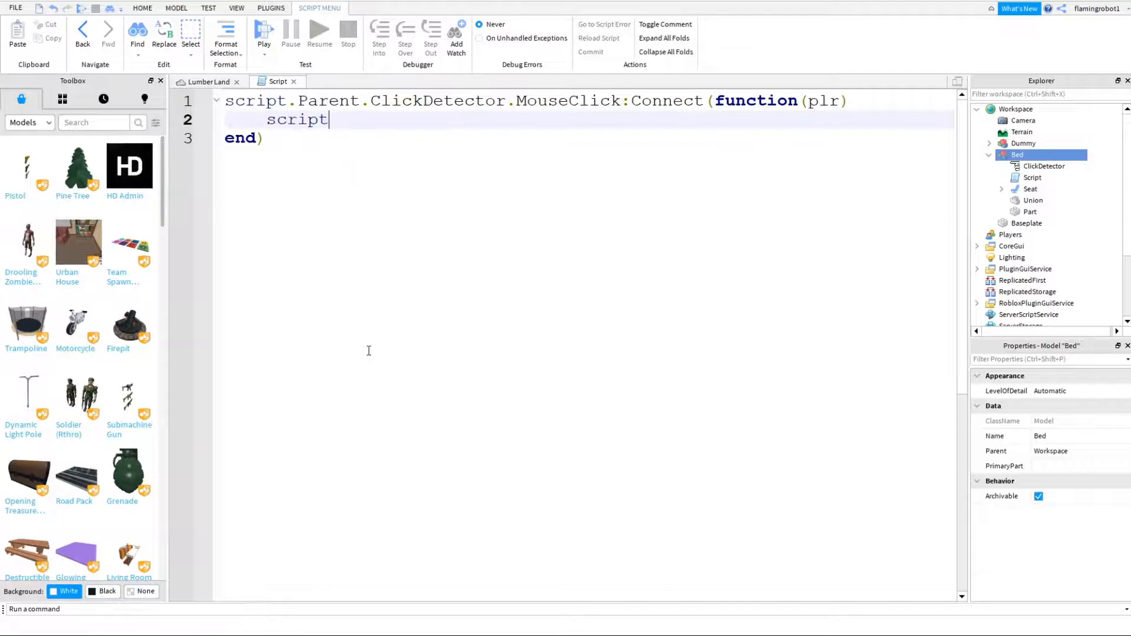
pyautogui.write('.parent.Seat:si')
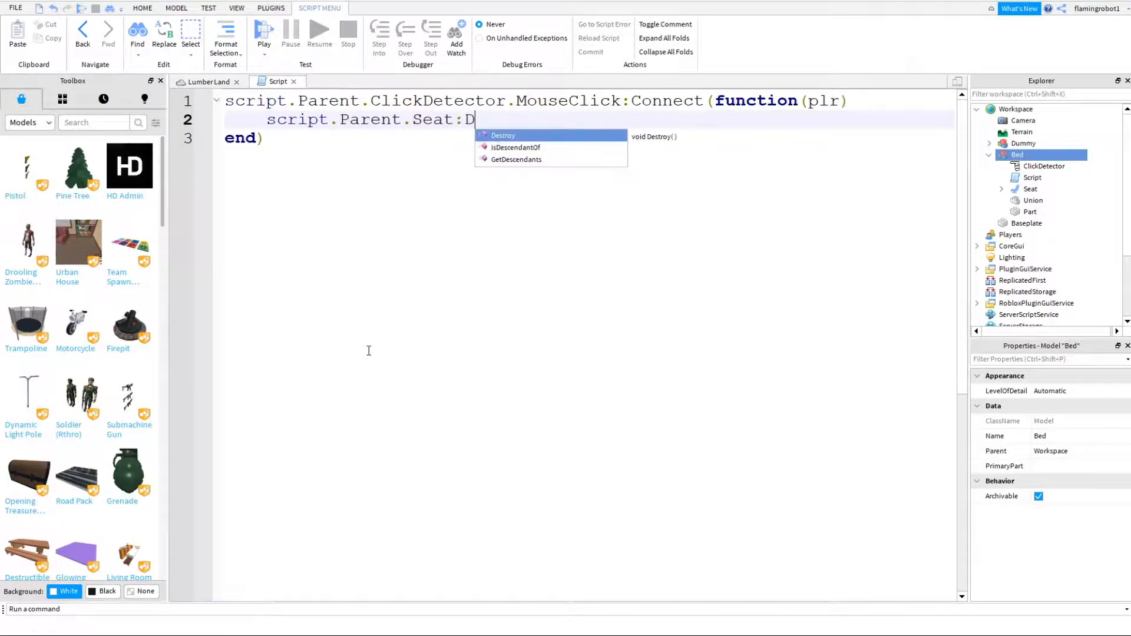
pyautogui.press('Tab')
pyautogui.press('BackSpace')
pyautogui.press('BackSpace')
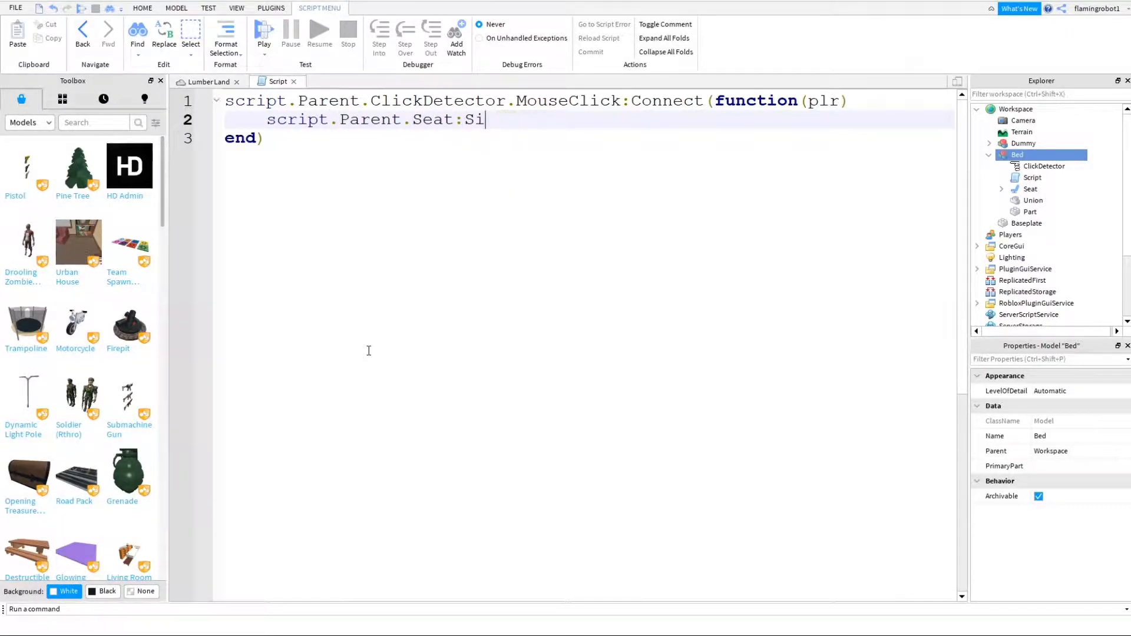
pyautogui.press('Tab')
pyautogui.write('plr.Character.h')
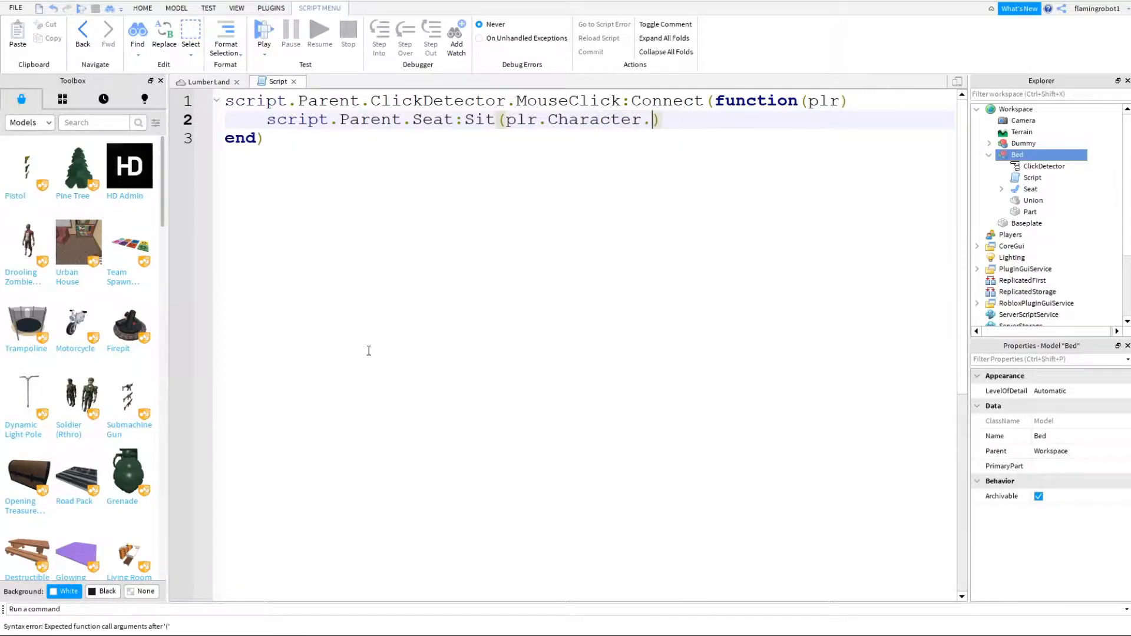
pyautogui.press('BackSpace')
pyautogui.write('Humanoid')
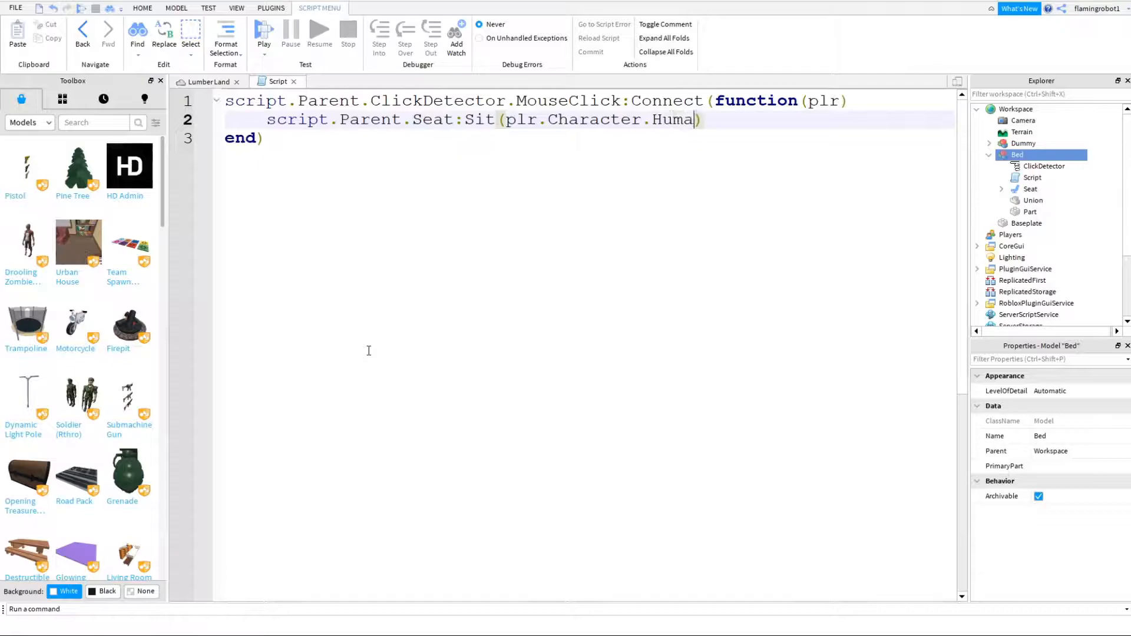
pyautogui.press('Return')
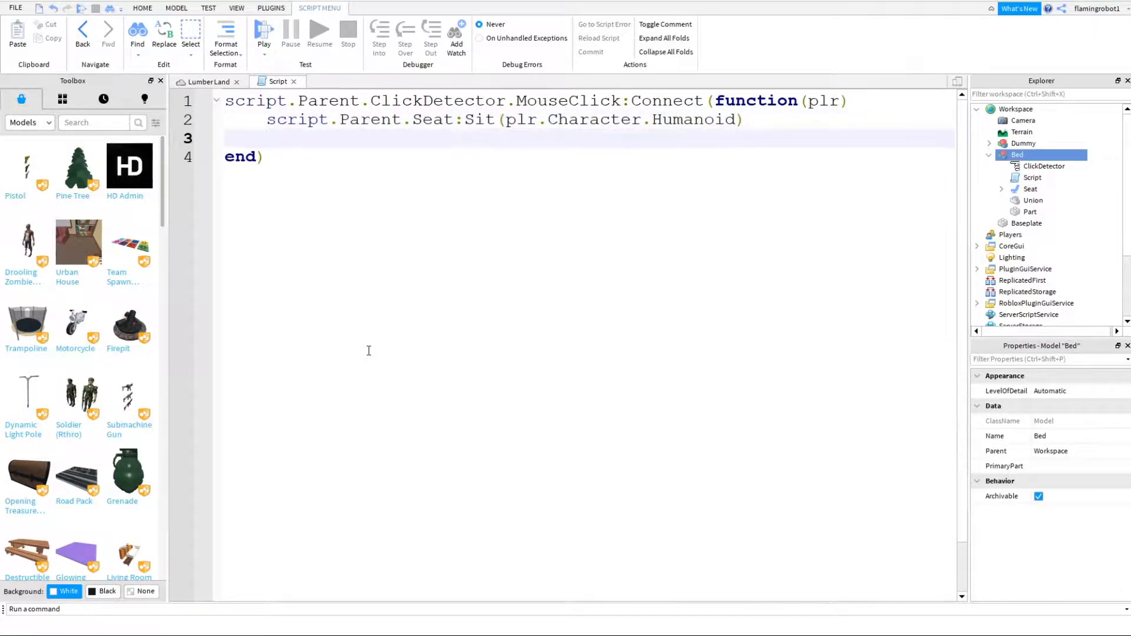
# - Inside the click handler, start a new line reading local anim = plr.Character.Humanoid:LoadAnimation
pyautogui.write('local anim = script')
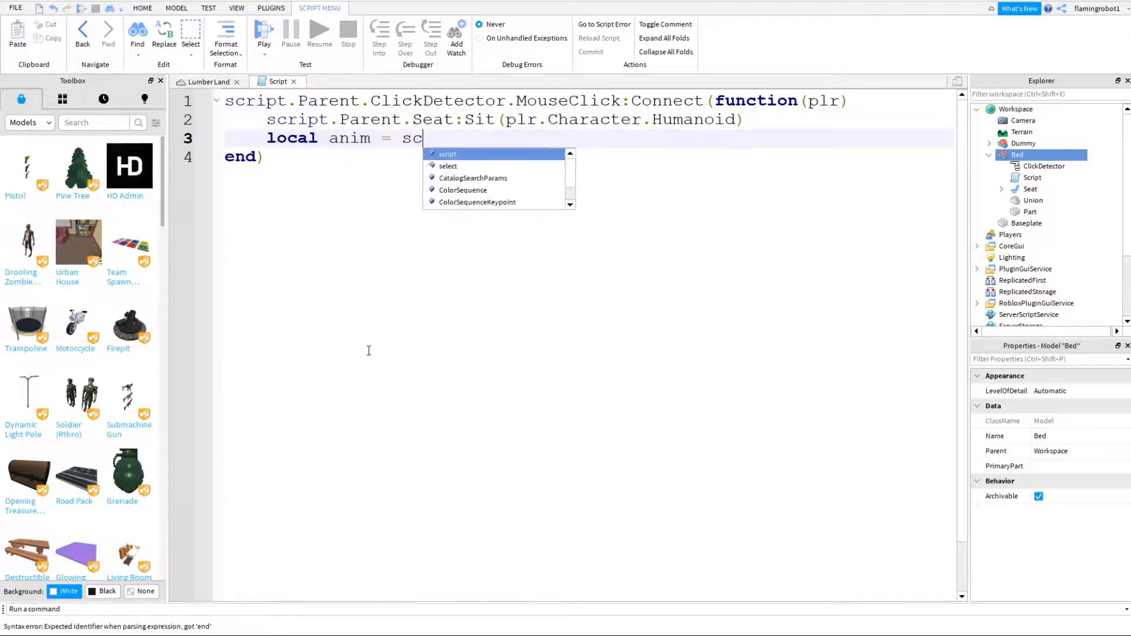
pyautogui.press('BackSpace')
pyautogui.press('BackSpace')
pyautogui.press('BackSpace')
pyautogui.press('BackSpace')
pyautogui.press('BackSpace')
pyautogui.press('BackSpace')
pyautogui.write('plr')
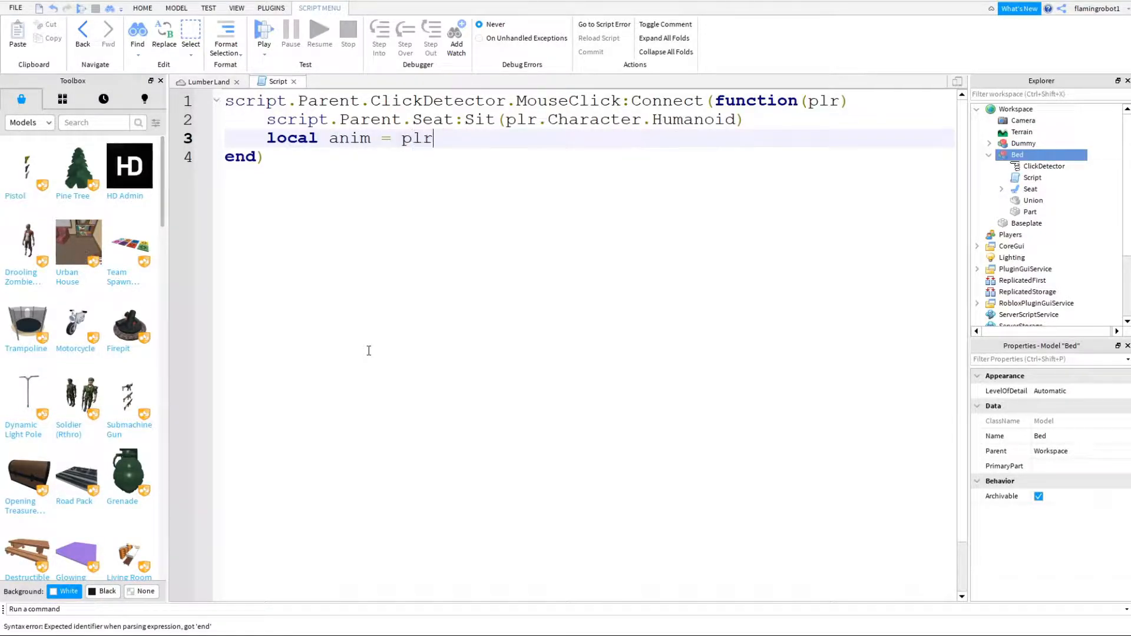
pyautogui.write('.Charactre')
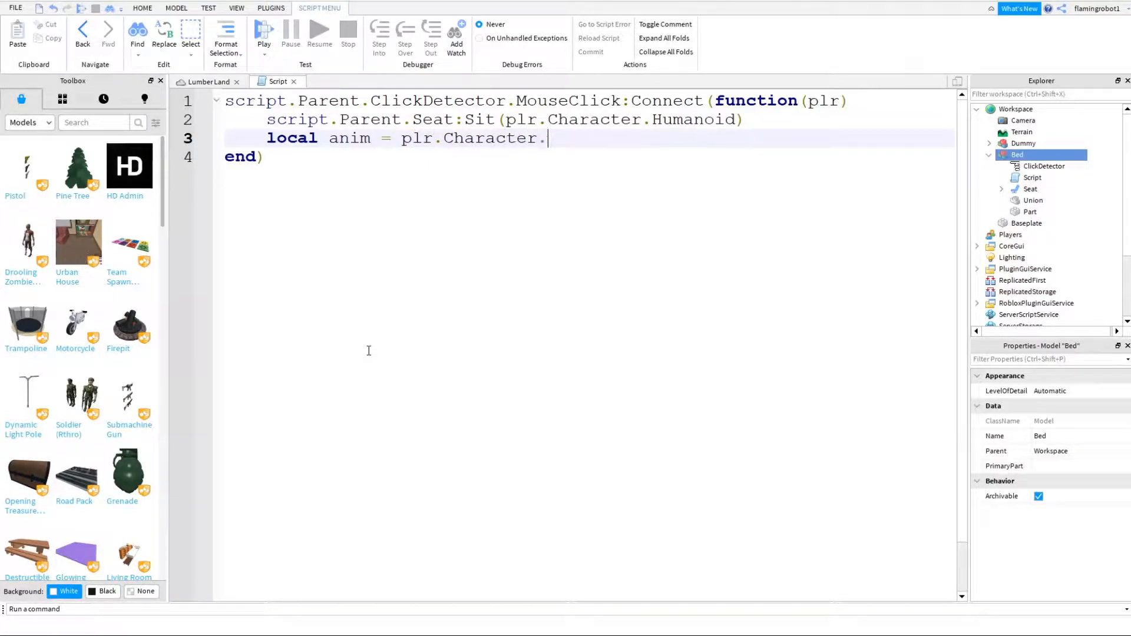
pyautogui.press('BackSpace')
pyautogui.write(':Load')
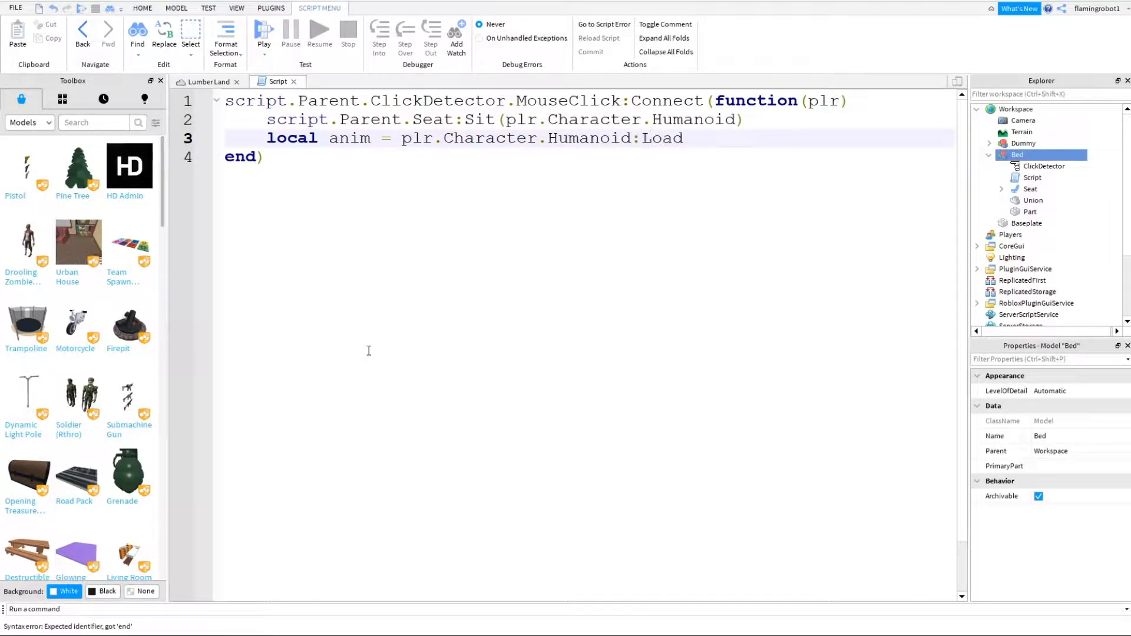
pyautogui.write('Animation')
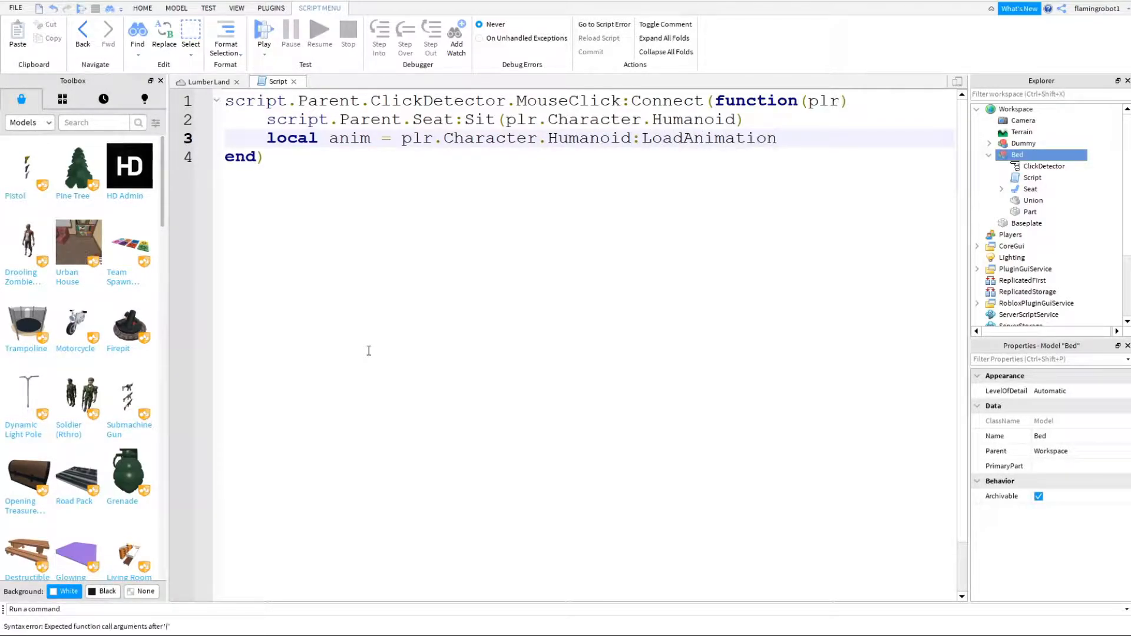
pyautogui.press('BackSpace')
# - Pass script.Parent.Seat.Sleep as the argument of the LoadAnimation call
pyautogui.write('(script.Parent.Seat.a')
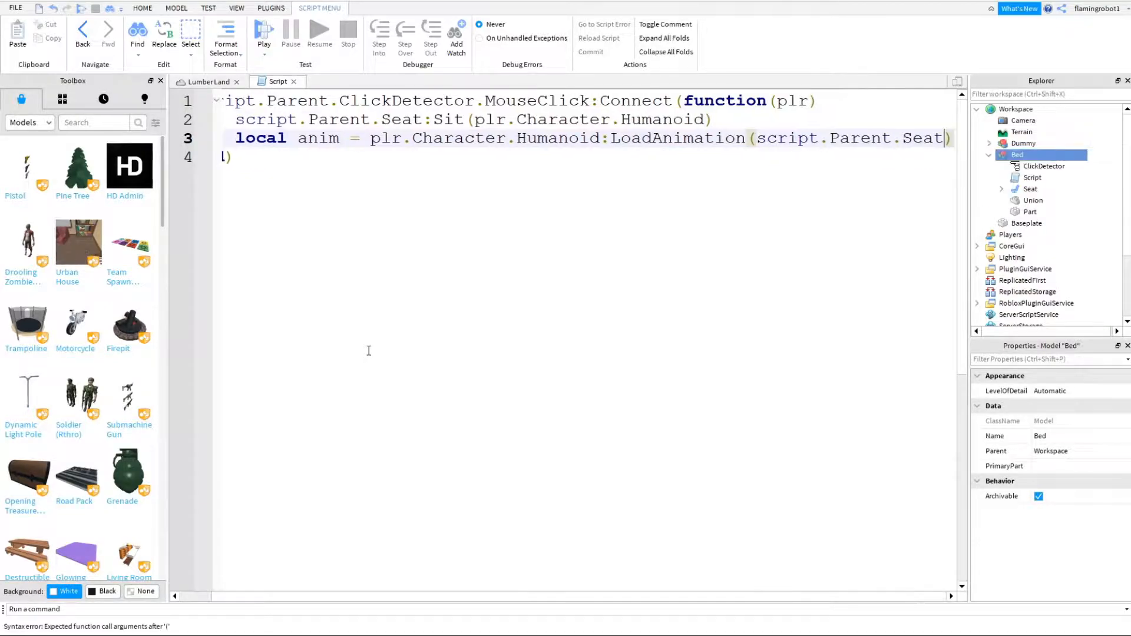
pyautogui.press('Tab')
pyautogui.press('BackSpace')
pyautogui.press('BackSpace')
pyautogui.press('BackSpace')
pyautogui.press('BackSpace')
pyautogui.press('BackSpace')
pyautogui.press('BackSpace')
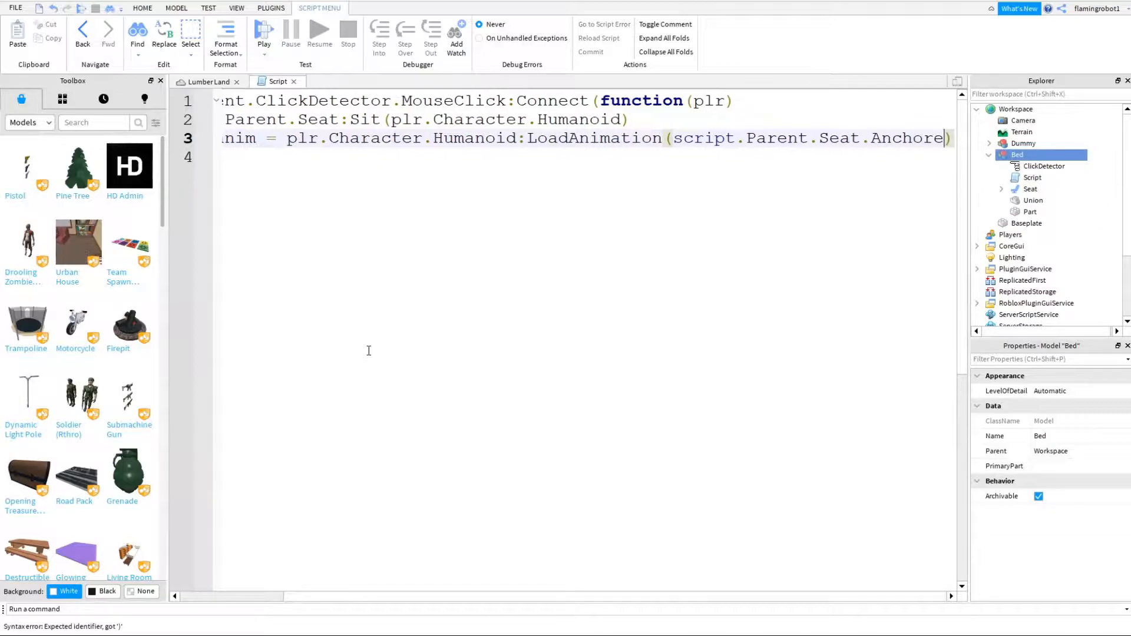
pyautogui.press('BackSpace')
pyautogui.write('nim')
pyautogui.press('BackSpace')
pyautogui.press('BackSpace')
pyautogui.press('BackSpace')
pyautogui.press('BackSpace')
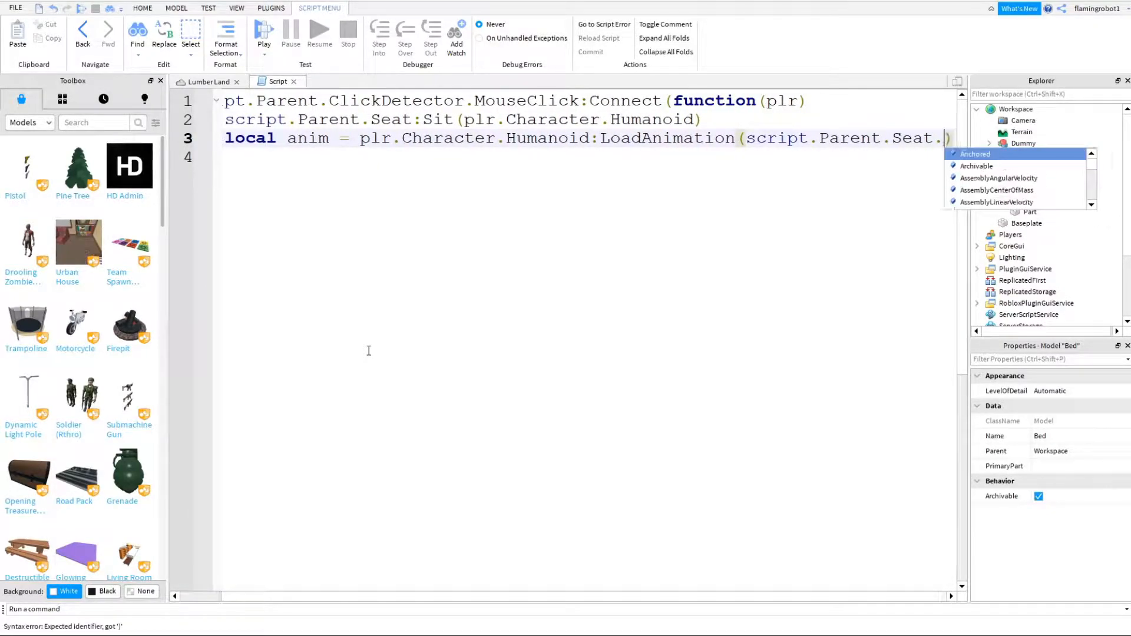
pyautogui.click(947, 265)
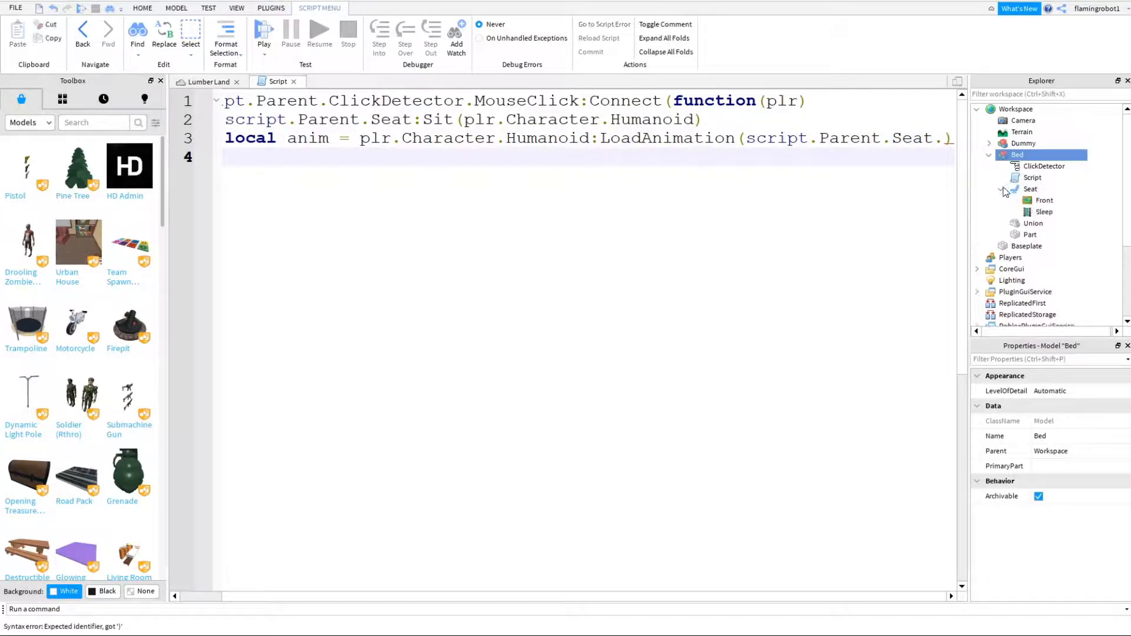
pyautogui.click(946, 140)
pyautogui.write('Sleep)')
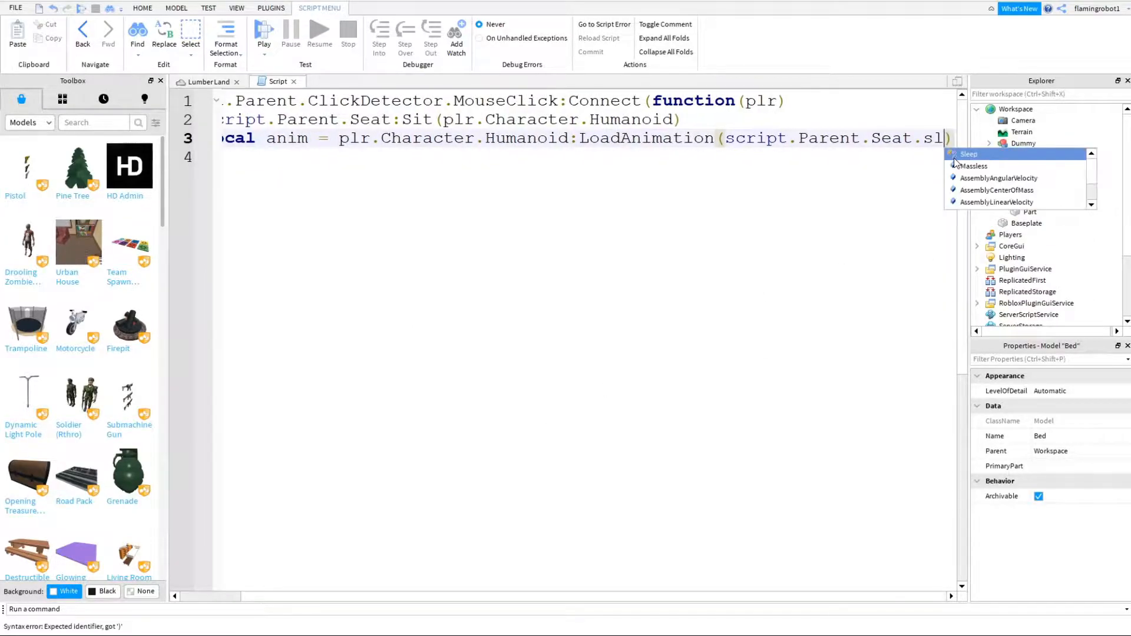
pyautogui.write(':P')
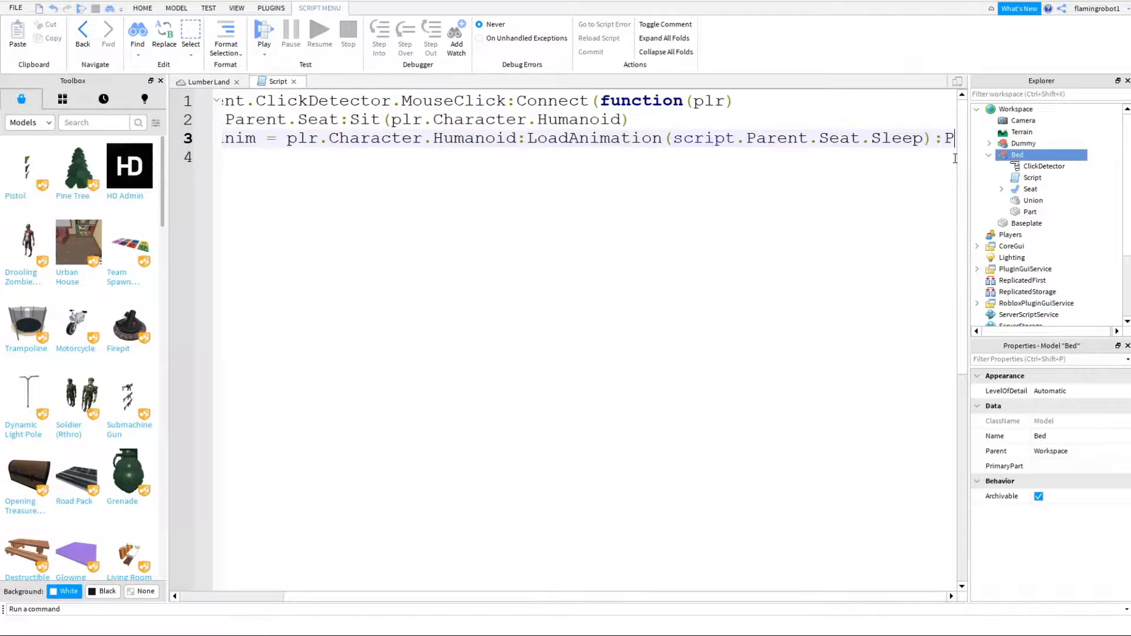
pyautogui.write('lay(')
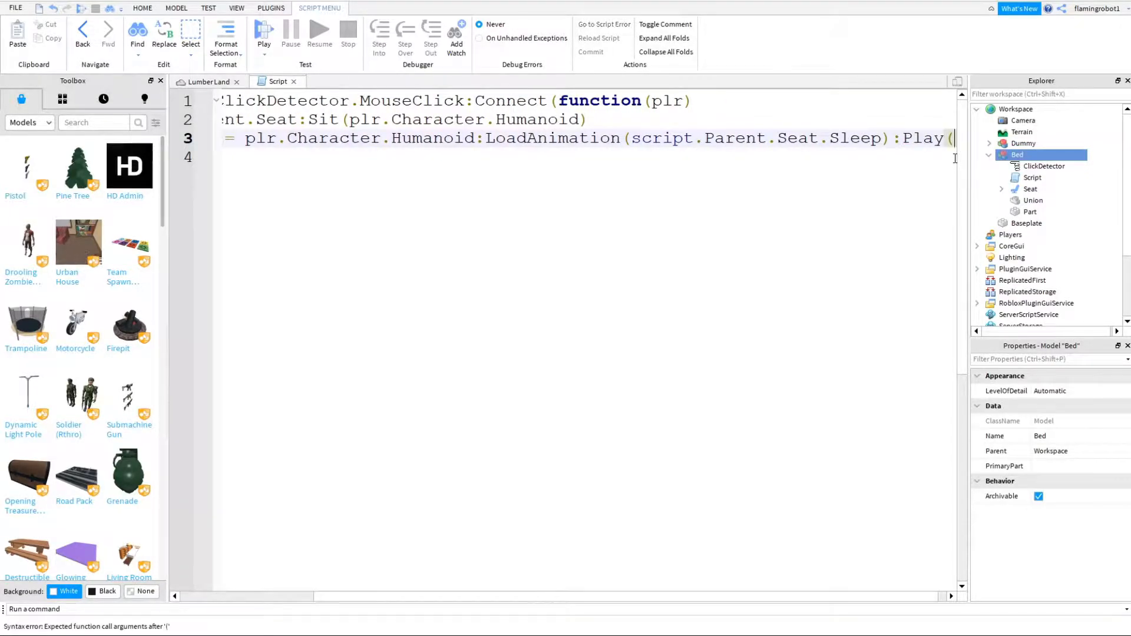
pyautogui.click(955, 158)
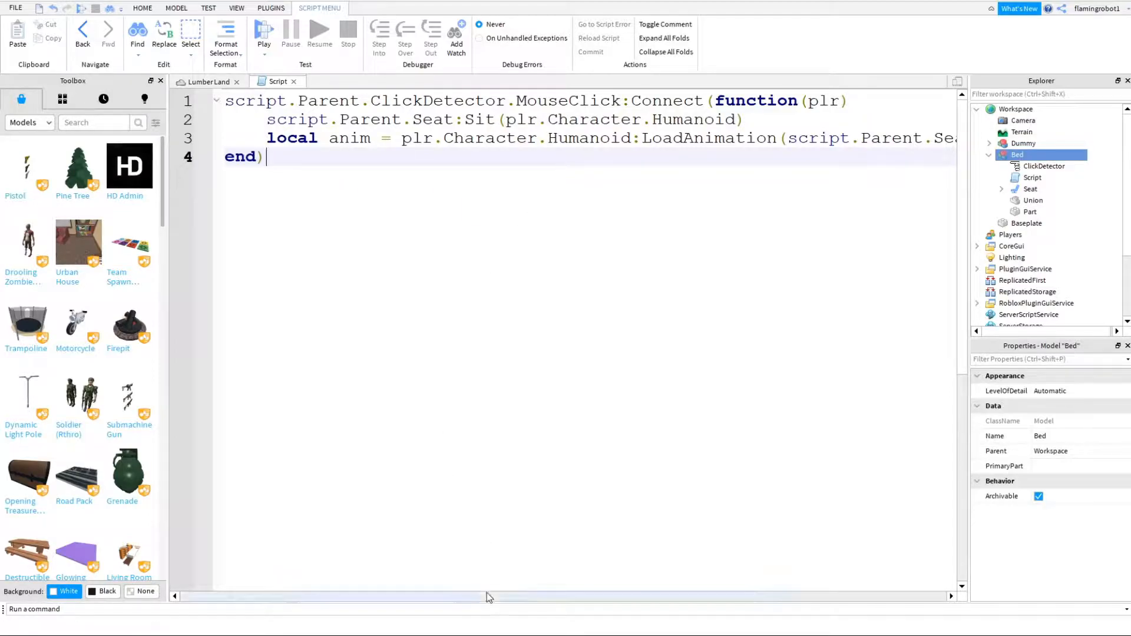
pyautogui.moveTo(487, 597); pyautogui.dragTo(702, 582)
pyautogui.moveTo(955, 143); pyautogui.dragTo(884, 142)
pyautogui.press('BackSpace')
# - Add the line anim:Play() below the LoadAnimation line and leave a new line after it
pyautogui.press('Return')
pyautogui.write('anim:Play()')
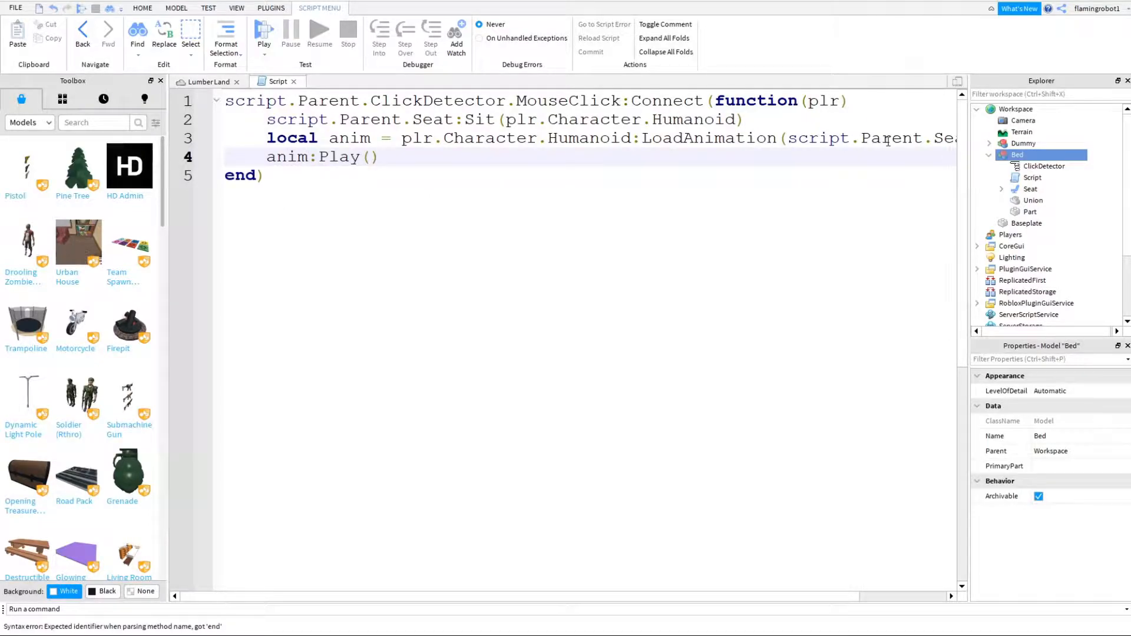
pyautogui.press('Return')
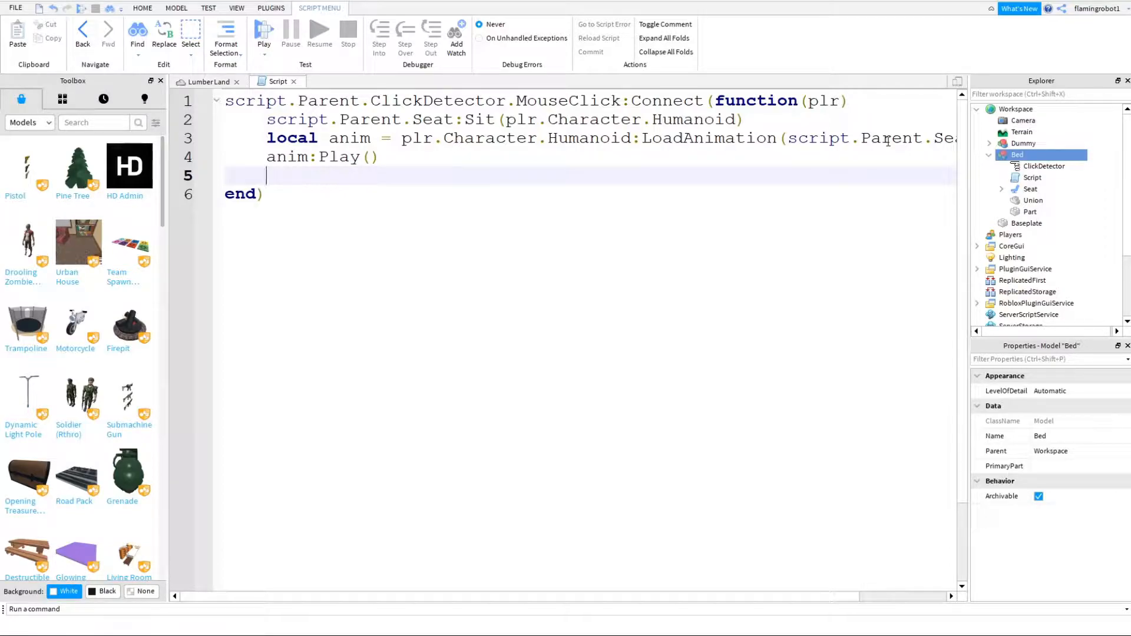
# - Add the line plr.Character.Humanoid.Changed:Wait() after anim:Play()
pyautogui.write('/')
pyautogui.press('BackSpace')
pyautogui.write('plr.Charactr')
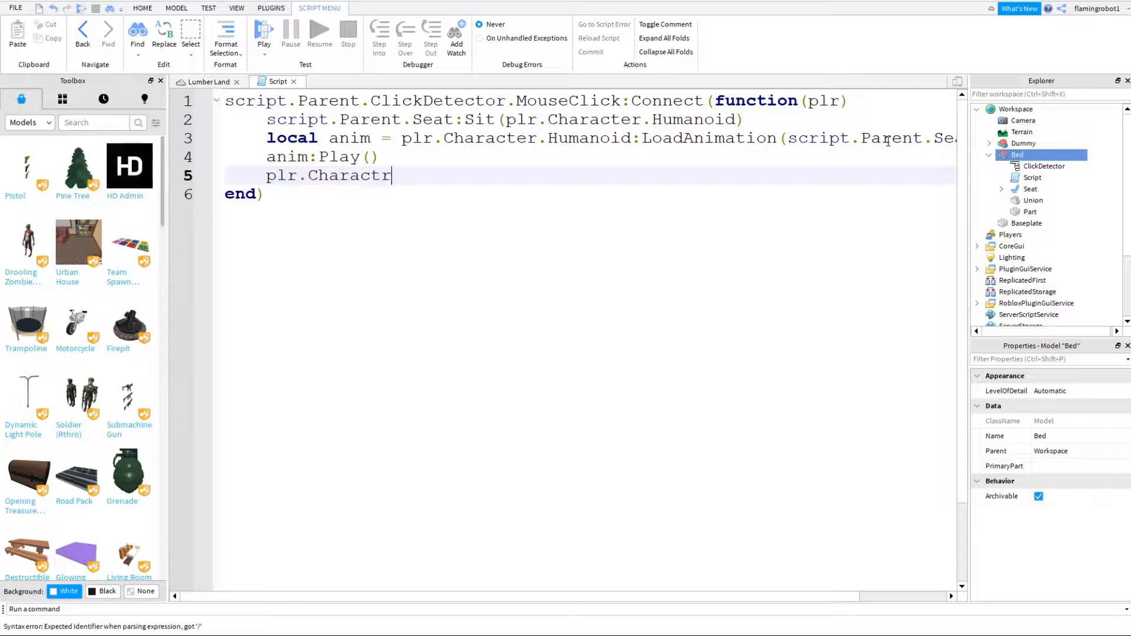
pyautogui.write('cter.Humanoid.Change(')
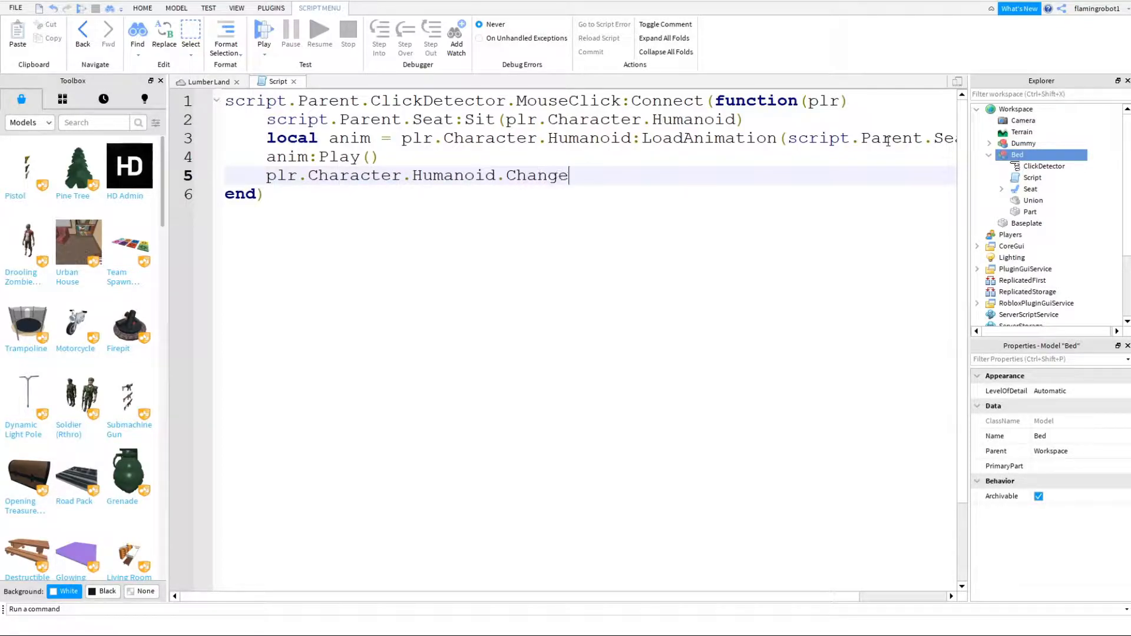
pyautogui.press('BackSpace')
pyautogui.press('BackSpace')
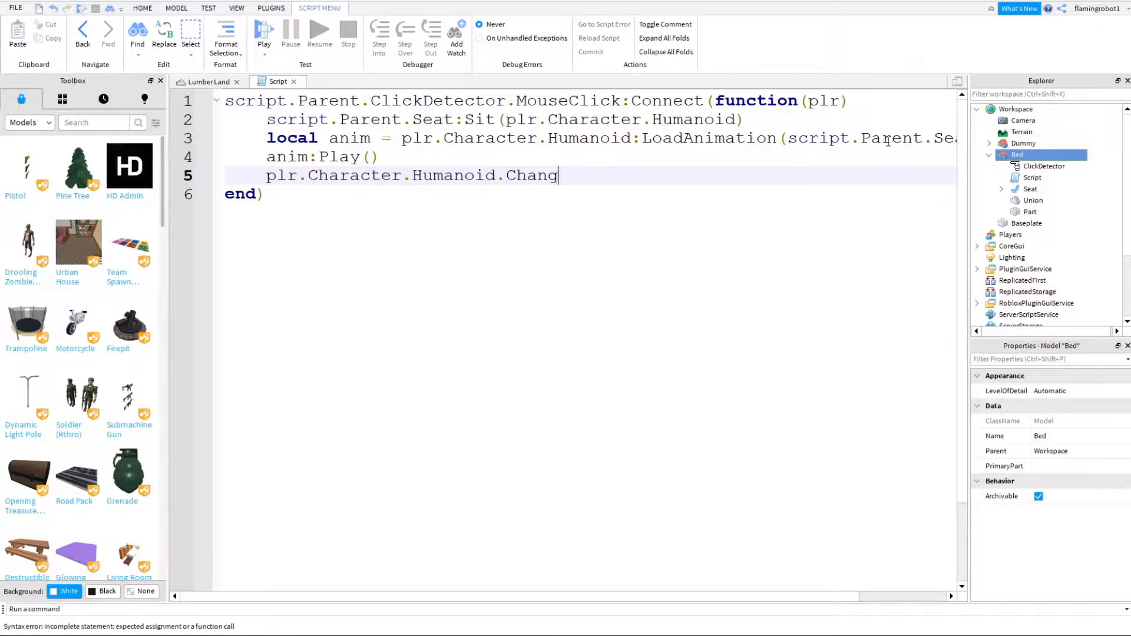
pyautogui.write('ed:Wait(')
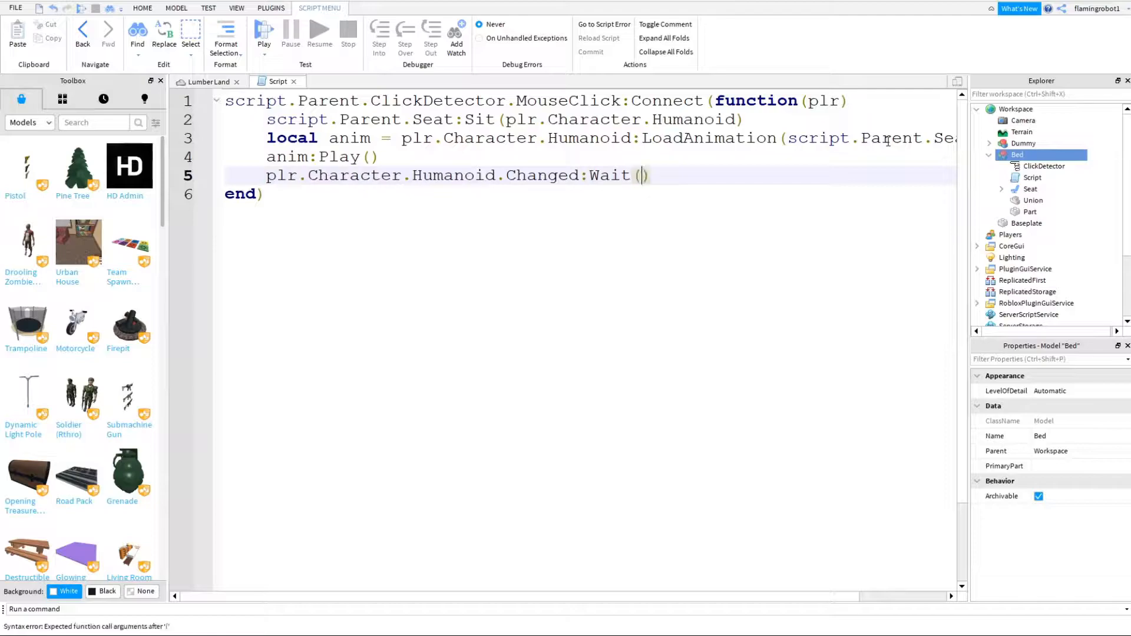
pyautogui.press('Right')
# - Add the condition if plr.Character.Humanoid.Sit == false then, checking the Sit property on the Dummy's Humanoid
pyautogui.press('Return')
pyautogui.write('if p')
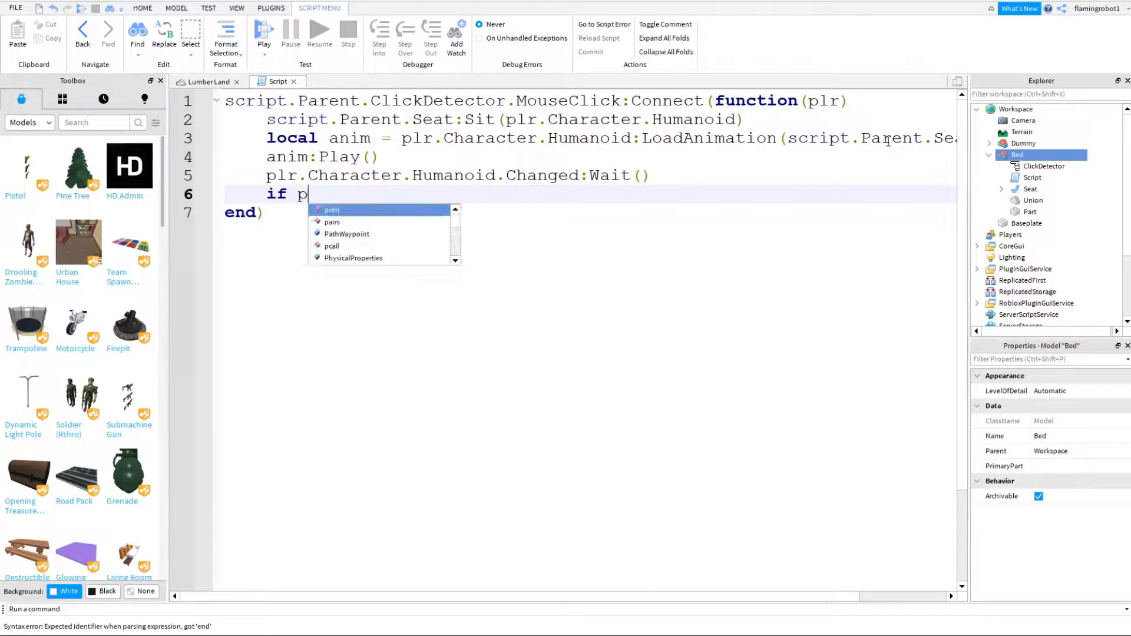
pyautogui.write('lr.Ch')
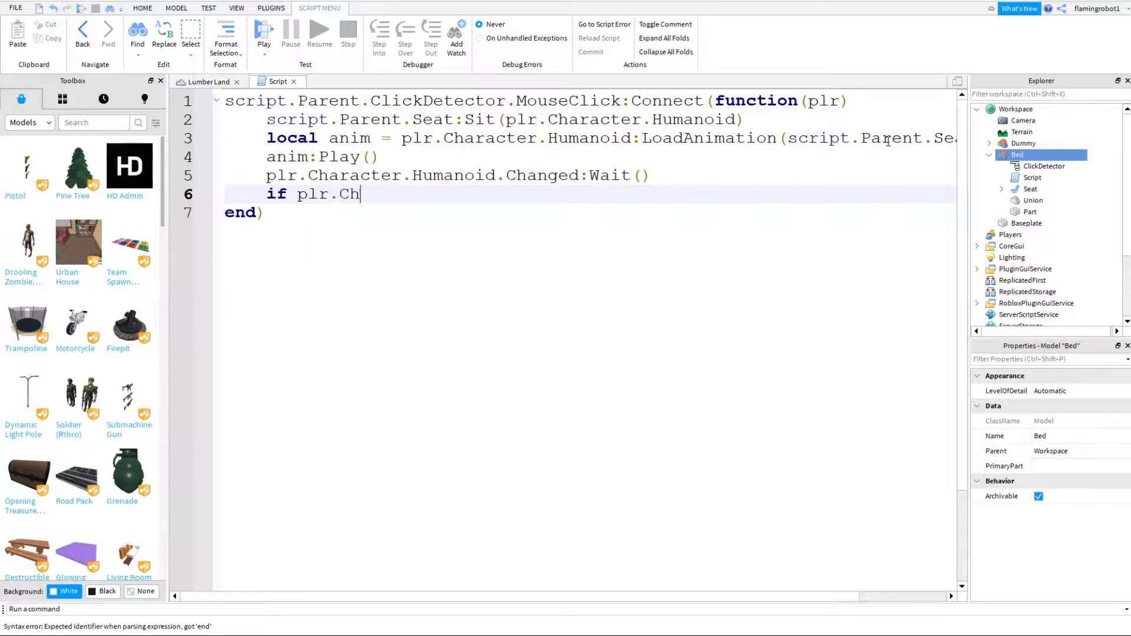
pyautogui.write('aracter.Humanoid.Sit')
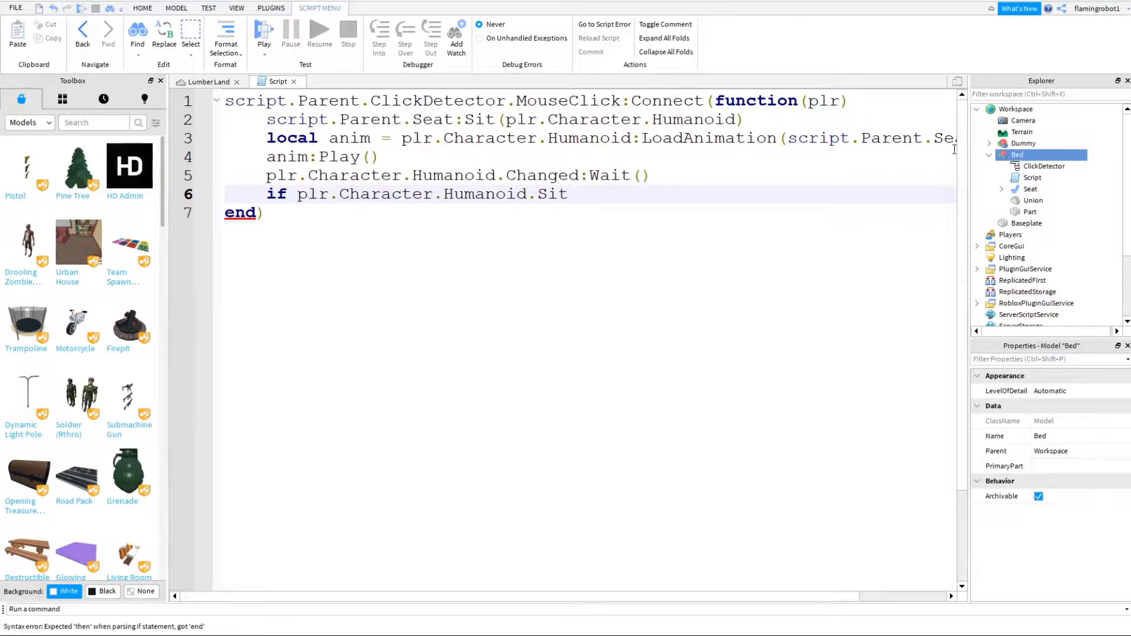
pyautogui.click(989, 143)
pyautogui.click(1040, 154)
pyautogui.scroll(-4, 1049, 520)
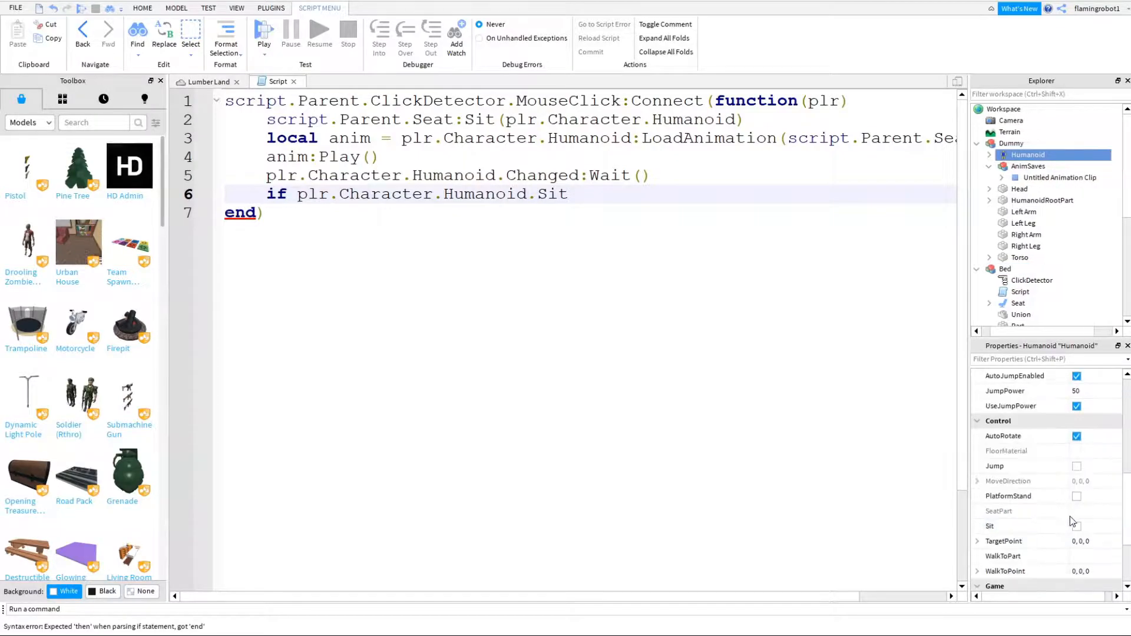
pyautogui.click(660, 193)
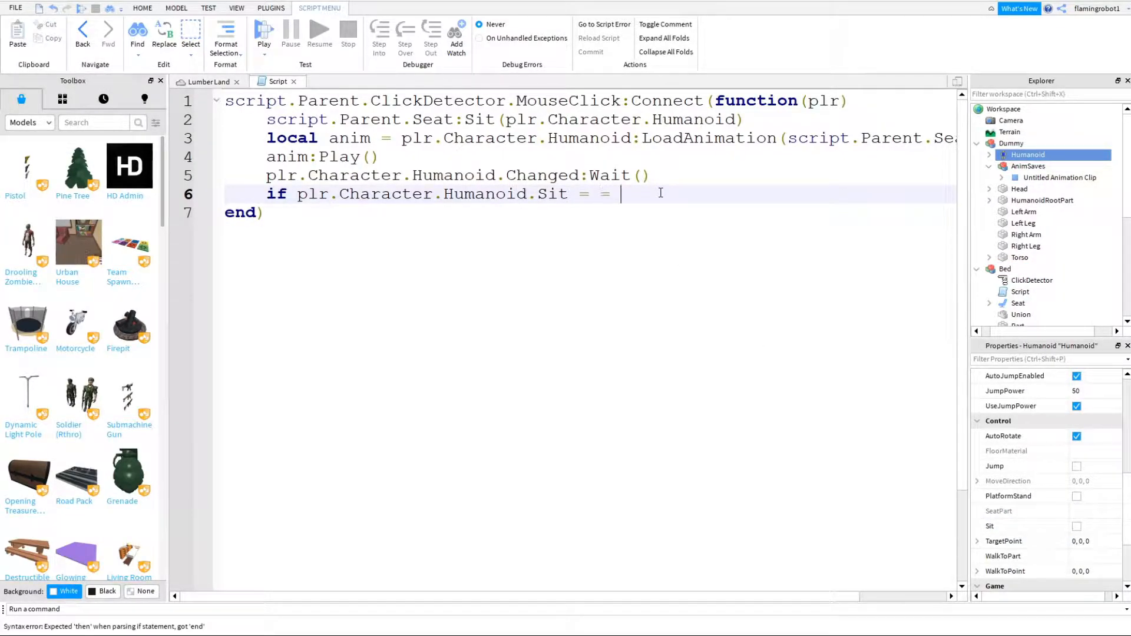
pyautogui.write('false the')
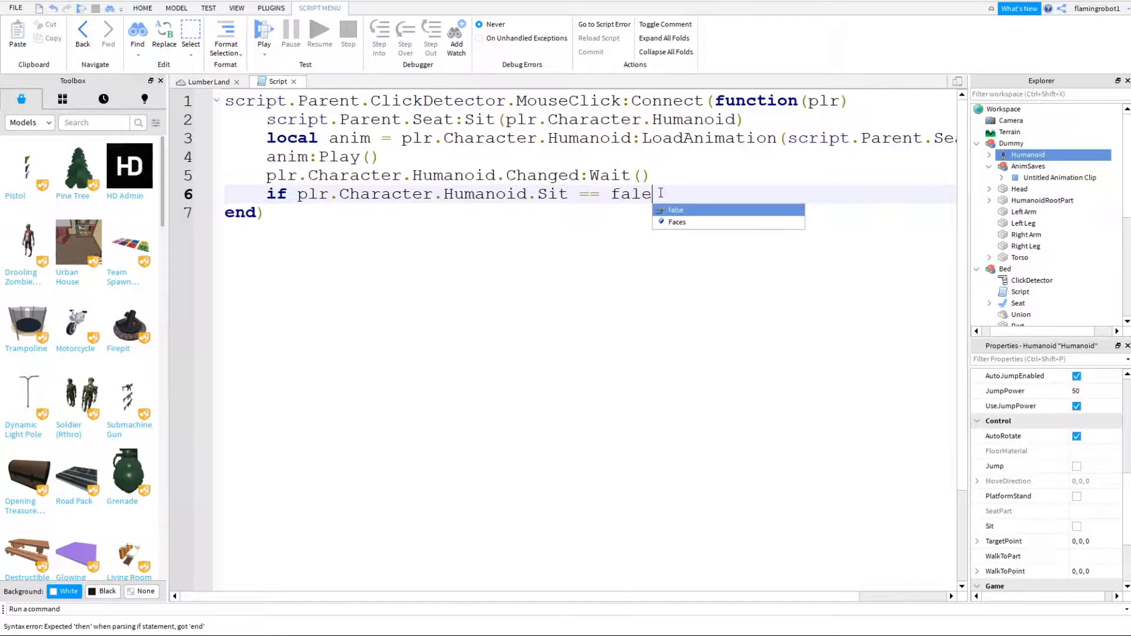
pyautogui.write('n')
# - Call anim:Stop() inside the if block that checks the Sit property
pyautogui.press('Return')
pyautogui.write('anim')
pyautogui.press('Return')
pyautogui.press('BackSpace')
pyautogui.press('BackSpace')
pyautogui.press('BackSpace')
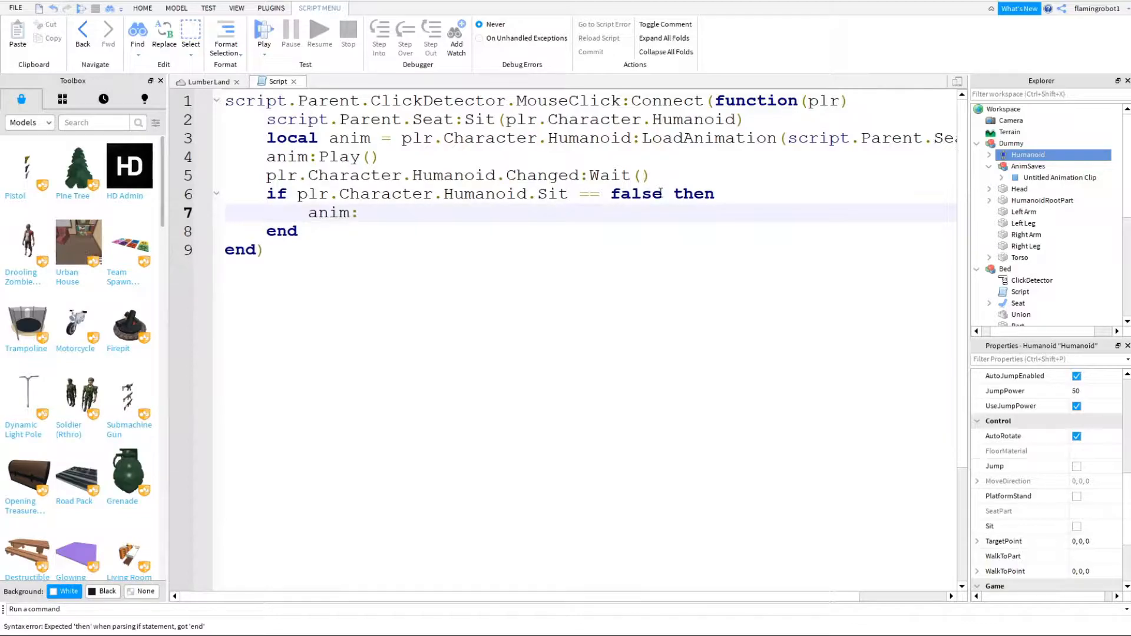
pyautogui.write(':Stop(')
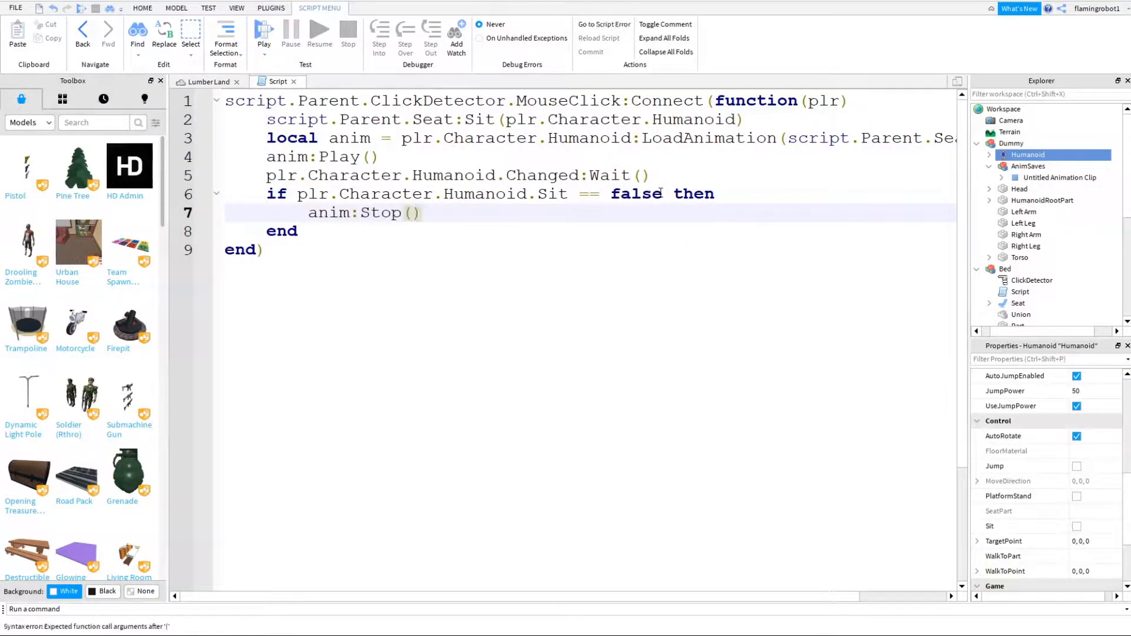
# - Playtest the bed with the character, jump off it and walk away, and end the test
pyautogui.click(211, 84)
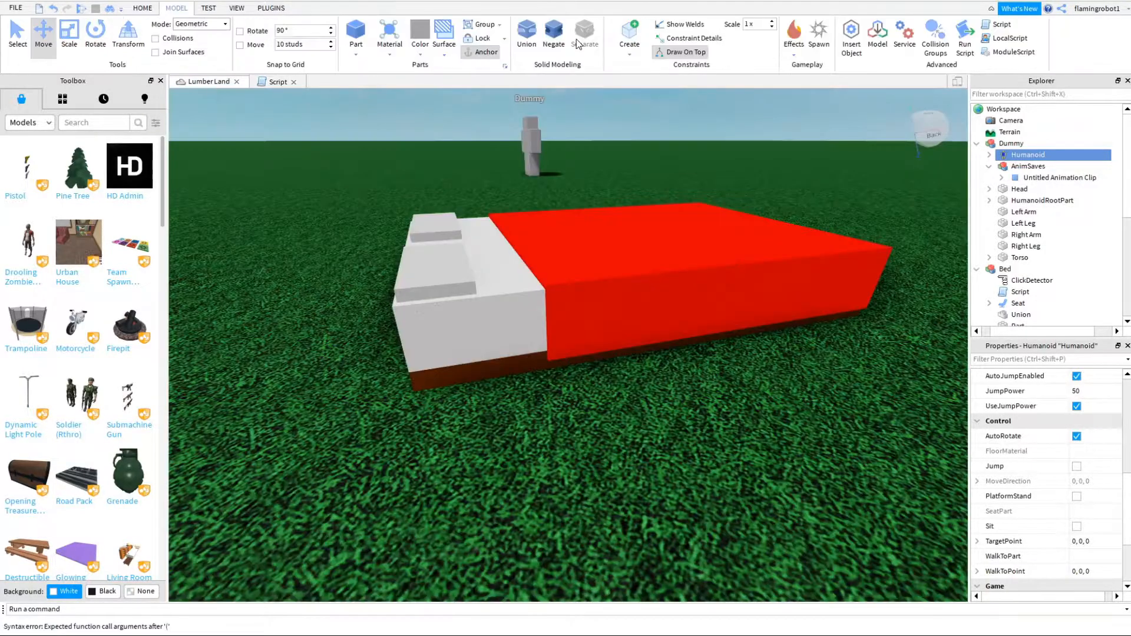
pyautogui.click(141, 8)
pyautogui.moveTo(528, 123); pyautogui.dragTo(528, 154, button='right')
pyautogui.click(533, 55)
pyautogui.click(548, 86)
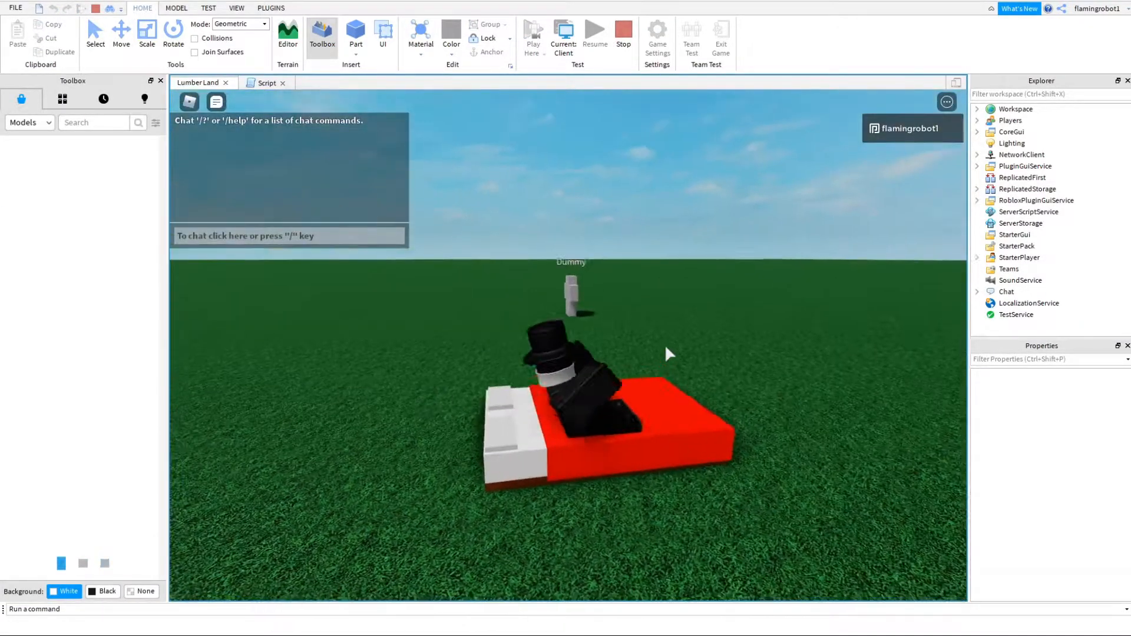
pyautogui.moveTo(665, 354); pyautogui.dragTo(569, 271, button='right')
pyautogui.press('space')
pyautogui.press('s')
pyautogui.press('a')
pyautogui.press('a')
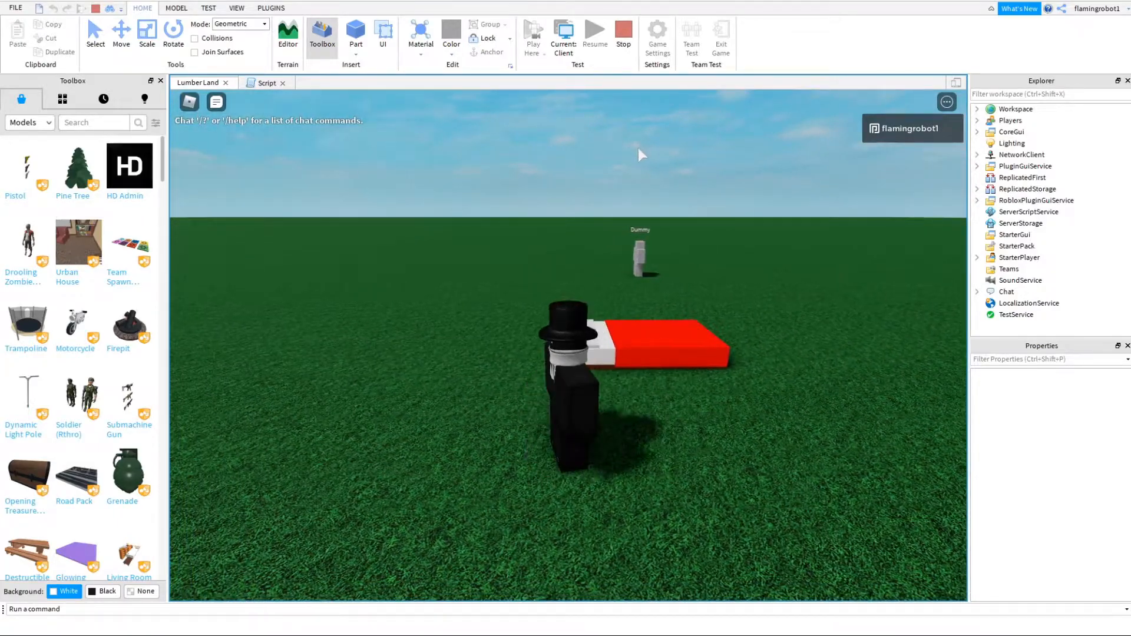
pyautogui.moveTo(638, 149); pyautogui.dragTo(631, 151, button='right')
pyautogui.click(624, 30)
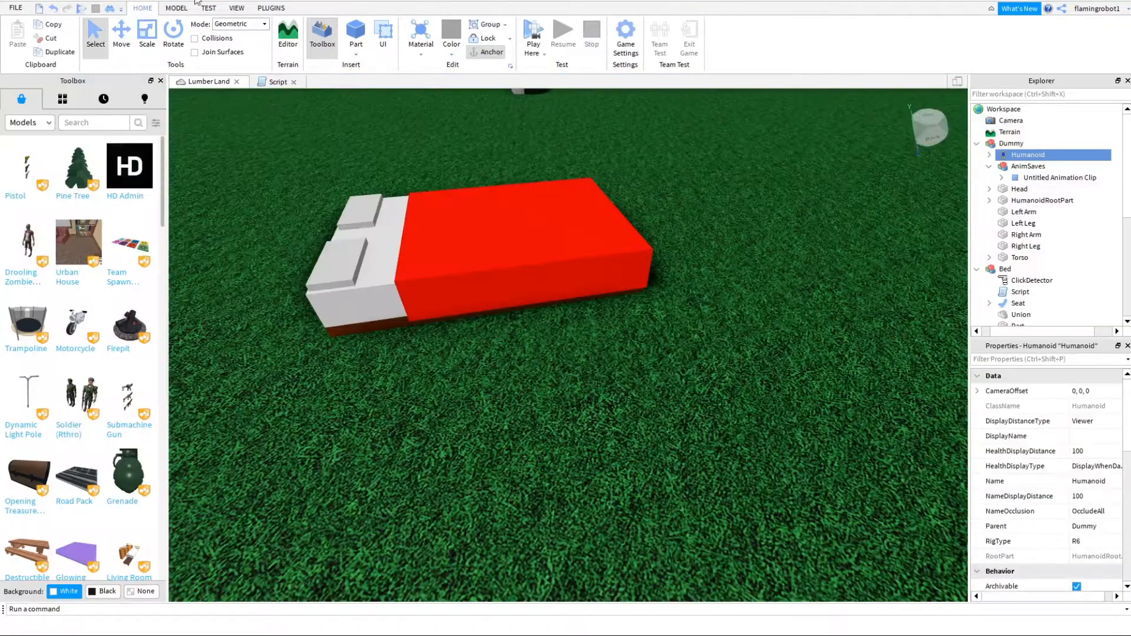
# - Select the Dummy model and open its animation in the Animation Editor
pyautogui.click(237, 8)
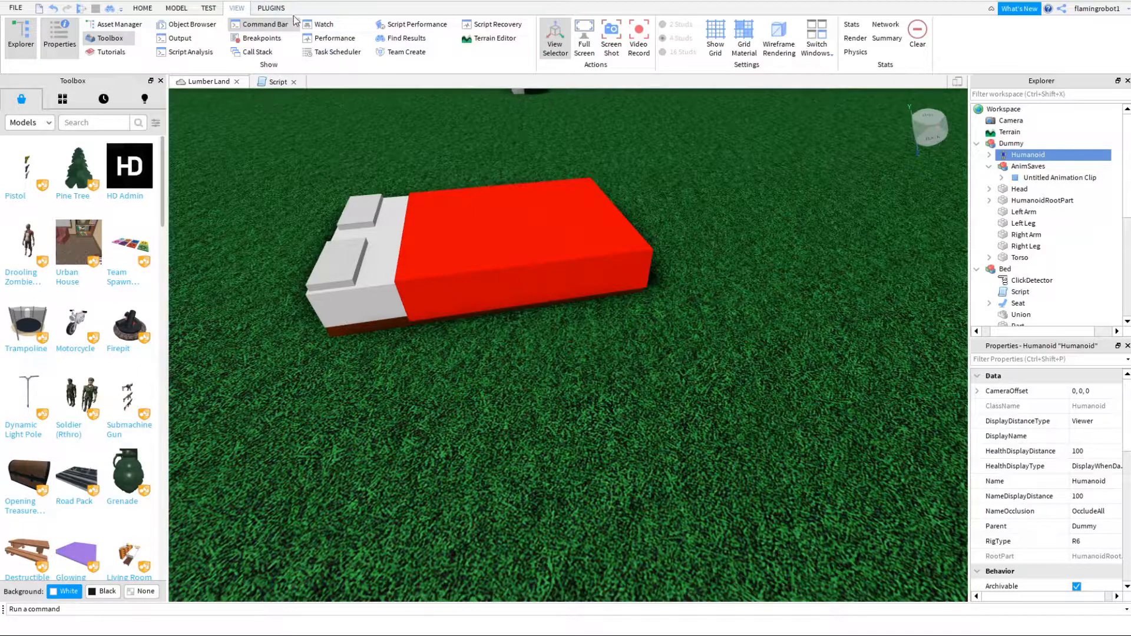
pyautogui.moveTo(518, 259); pyautogui.dragTo(517, 234, button='right')
pyautogui.click(506, 200)
pyautogui.press('f')
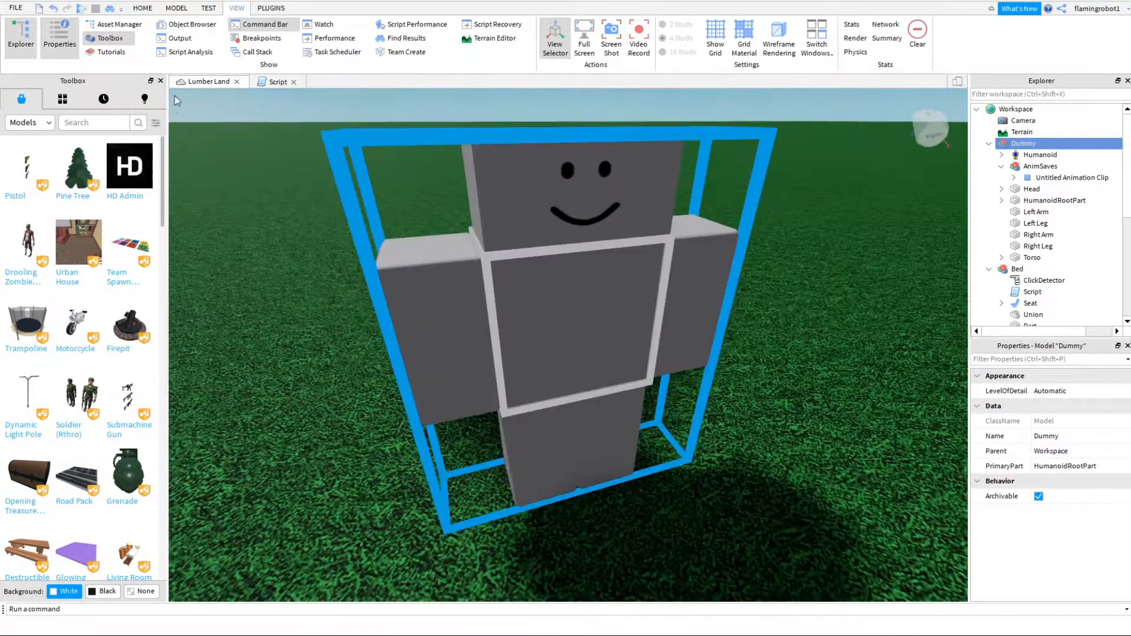
pyautogui.click(271, 7)
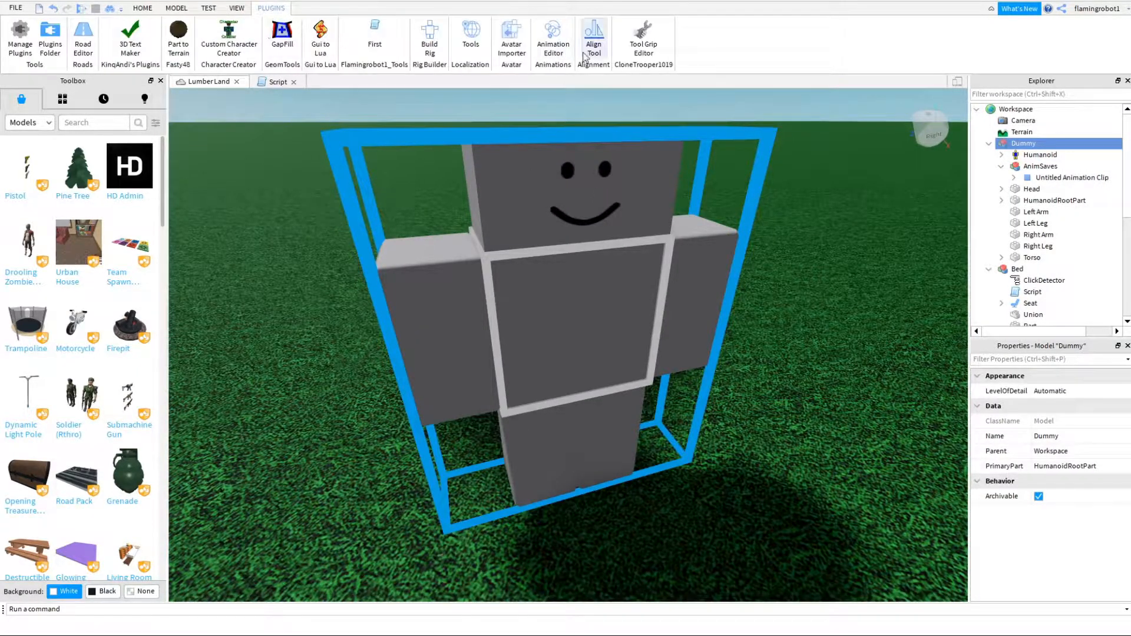
pyautogui.click(553, 38)
pyautogui.moveTo(637, 270); pyautogui.dragTo(508, 461, button='right')
# - Turn on looping for the Dummy's animation and set its priority to Action
pyautogui.click(297, 489)
pyautogui.click(235, 490)
pyautogui.moveTo(289, 599)
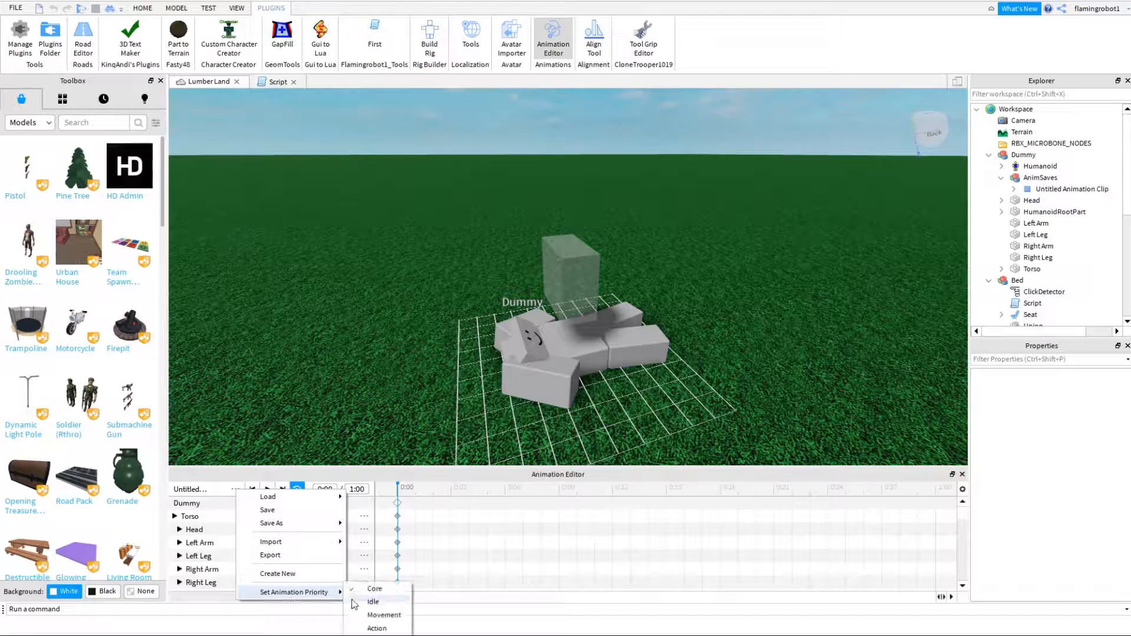
pyautogui.click(377, 629)
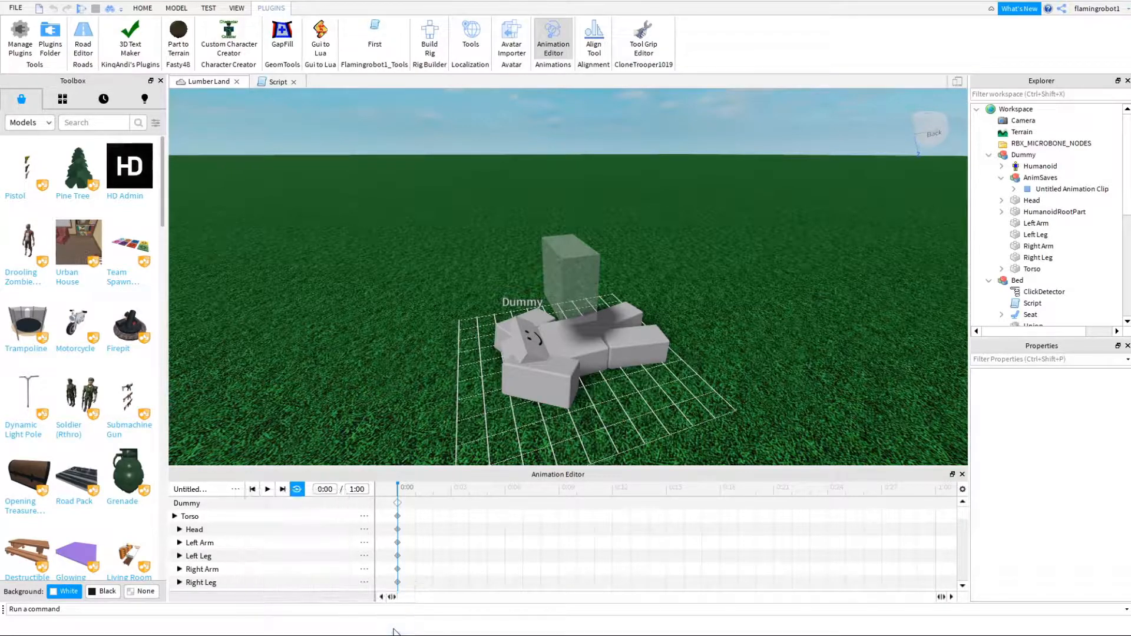
# - Export the animation to overwrite the existing Sleeping Anim asset, and close the Animation Editor
pyautogui.click(236, 489)
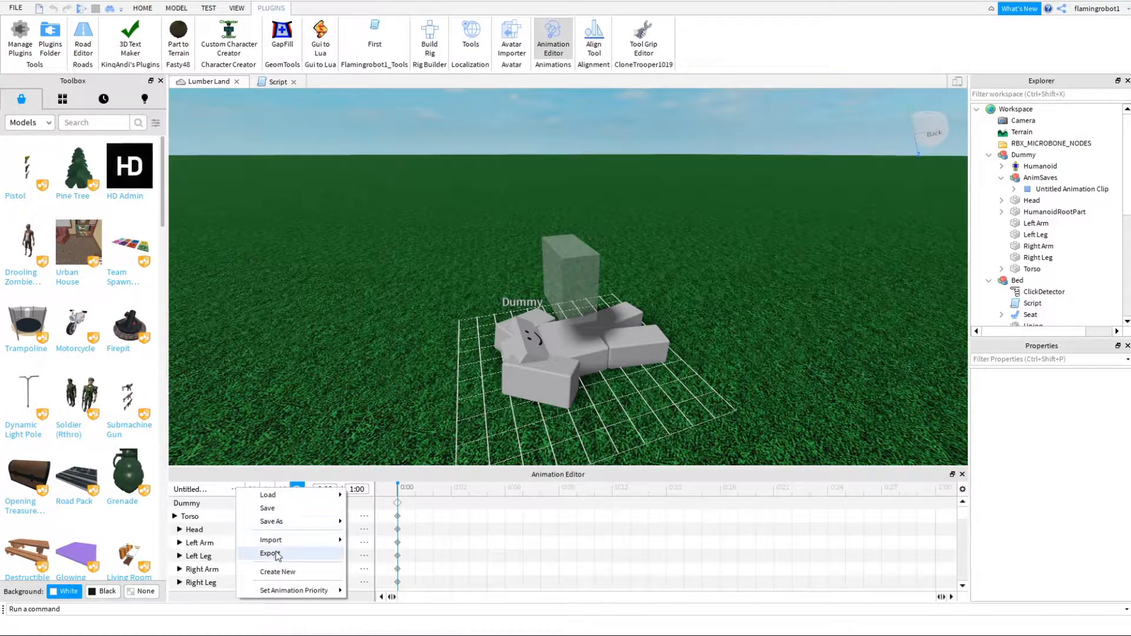
pyautogui.click(273, 551)
pyautogui.click(320, 494)
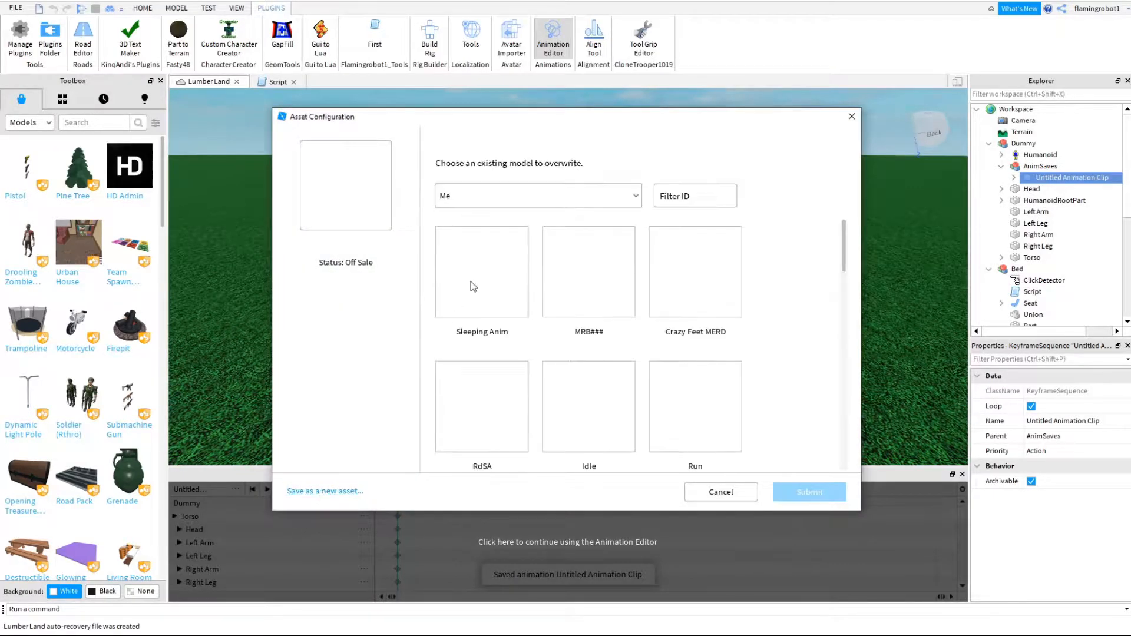
pyautogui.click(471, 285)
pyautogui.click(811, 492)
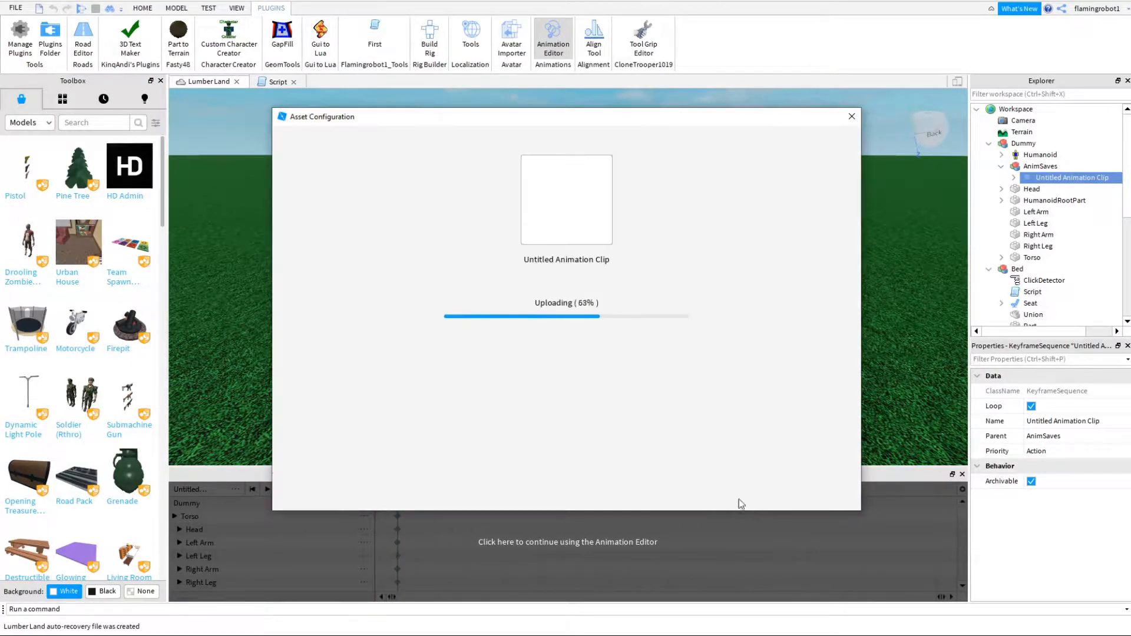
pyautogui.click(853, 117)
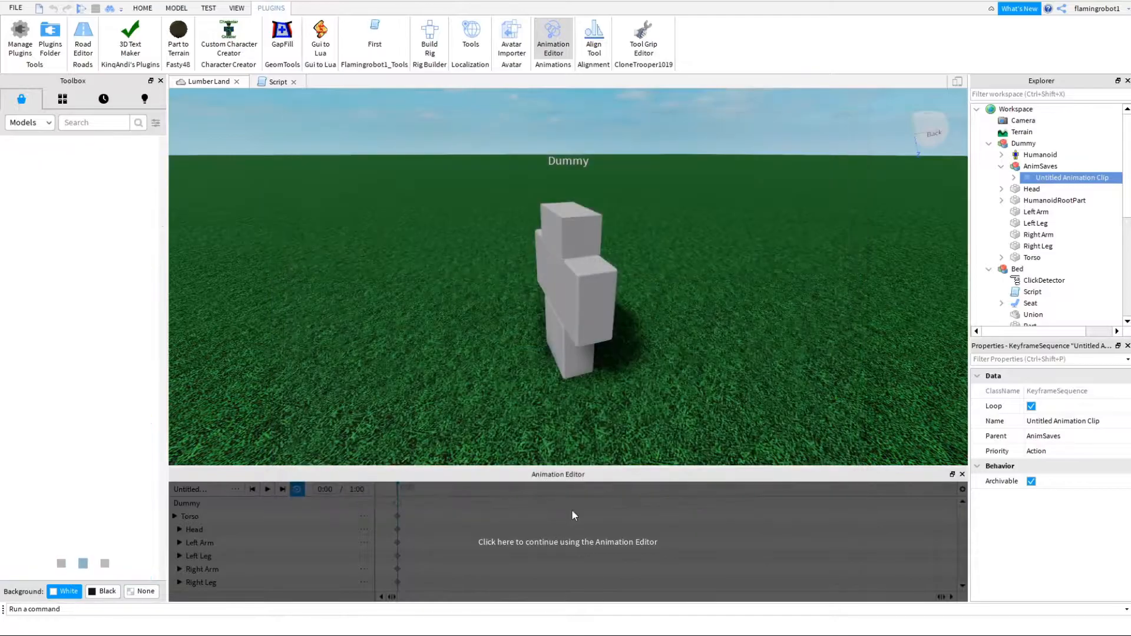
pyautogui.click(962, 475)
# - Playtest from a spot near the bed, lie down, jump off and walk around, and end the test
pyautogui.press('s')
pyautogui.moveTo(681, 364); pyautogui.dragTo(697, 350, button='right')
pyautogui.click(143, 8)
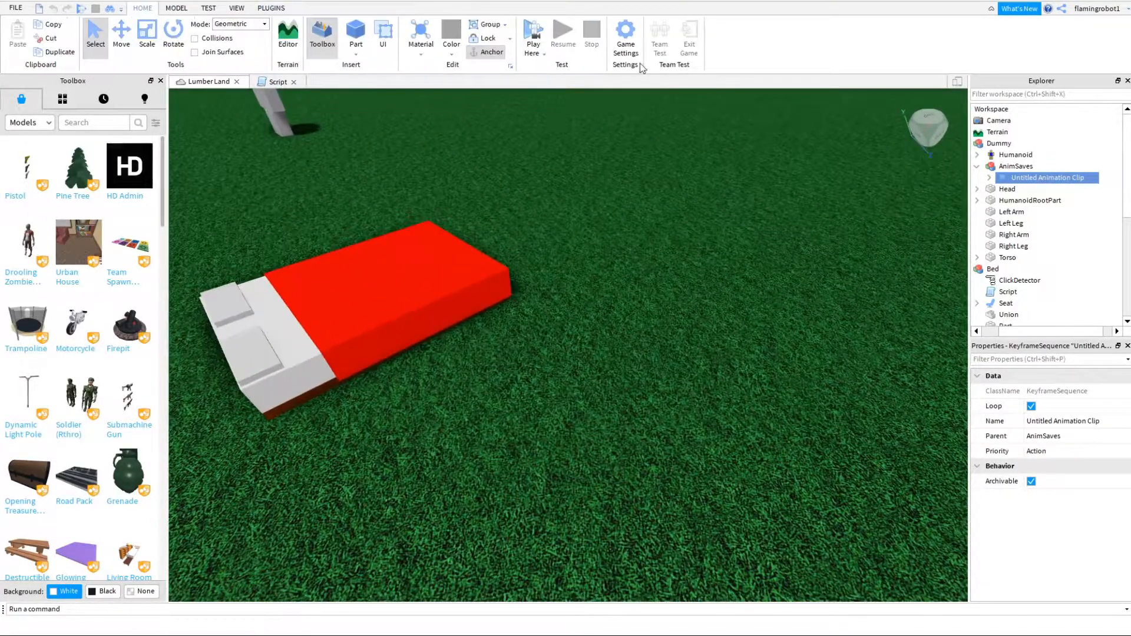
pyautogui.click(543, 32)
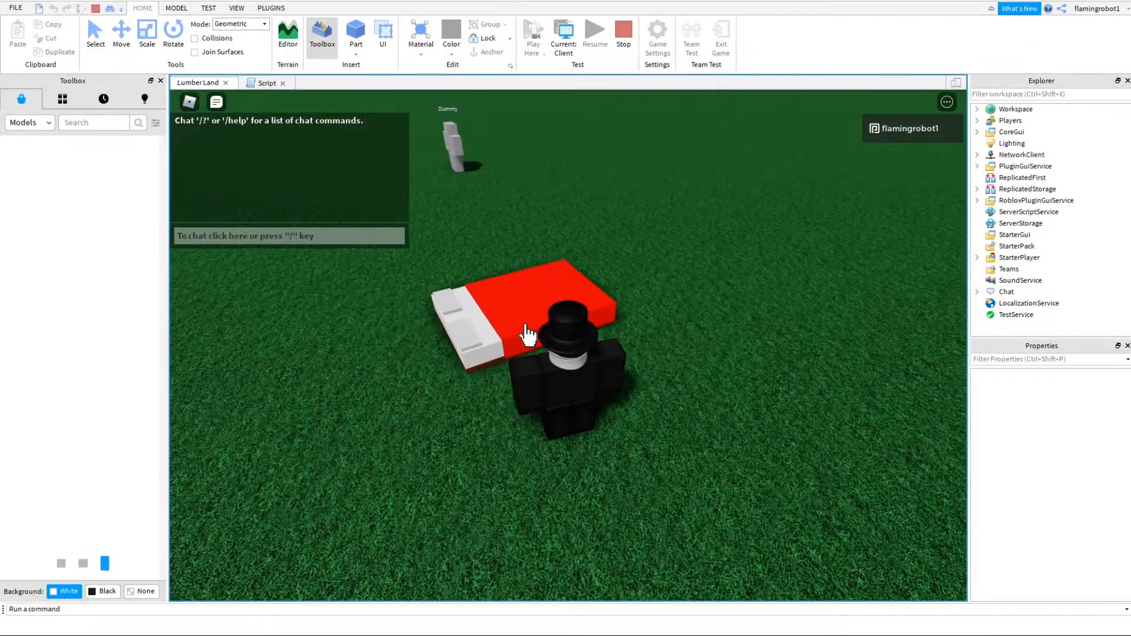
pyautogui.click(525, 326)
pyautogui.moveTo(576, 349); pyautogui.dragTo(576, 349, button='right')
pyautogui.press('space')
pyautogui.press('s')
pyautogui.press('d')
pyautogui.press('a')
pyautogui.moveTo(617, 279); pyautogui.dragTo(639, 138, button='right')
pyautogui.press('d')
pyautogui.click(624, 35)
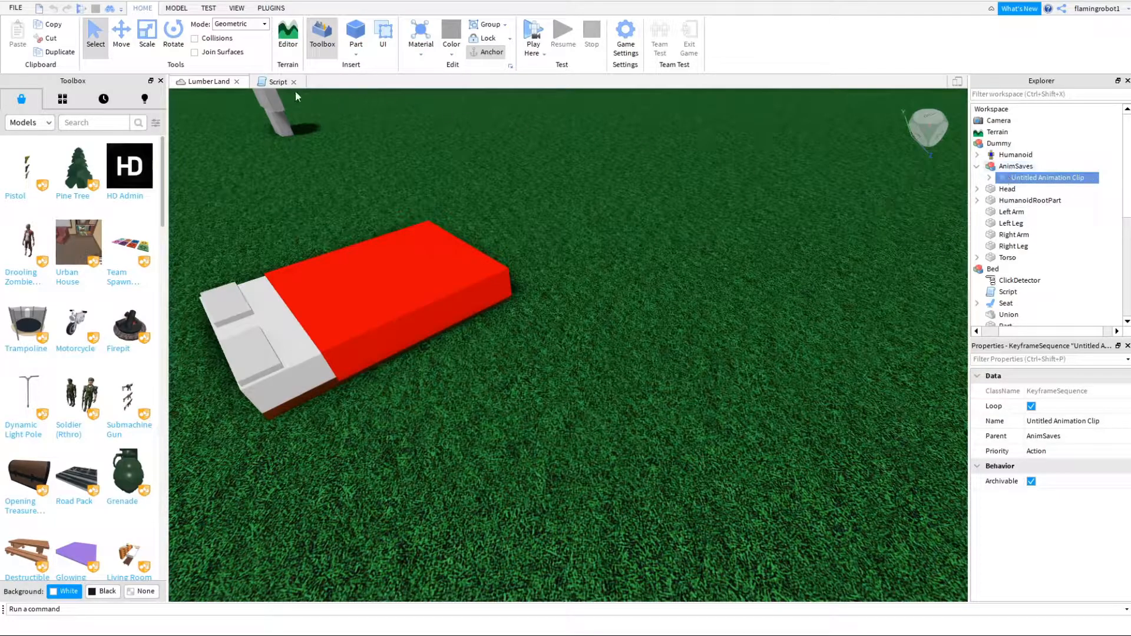
# - In the bed's script, replace Wait with Connect on the plr.Character.Humanoid.Changed line
pyautogui.click(280, 82)
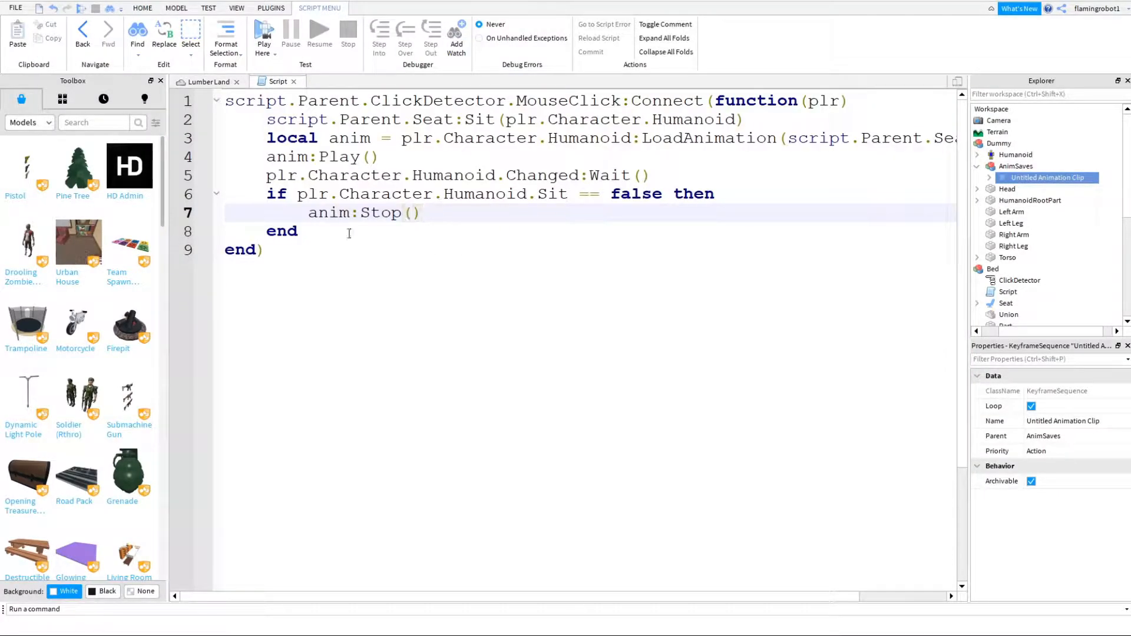
pyautogui.click(341, 193)
pyautogui.click(342, 246)
pyautogui.click(356, 233)
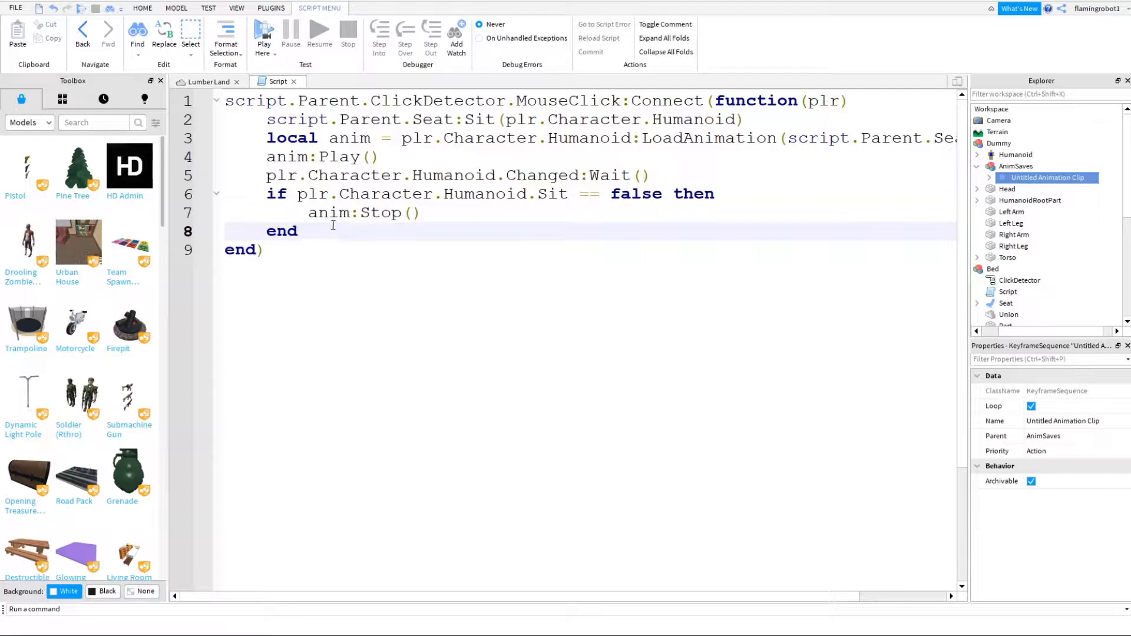
pyautogui.moveTo(265, 158); pyautogui.dragTo(701, 170)
pyautogui.click(268, 176)
pyautogui.press('BackSpace')
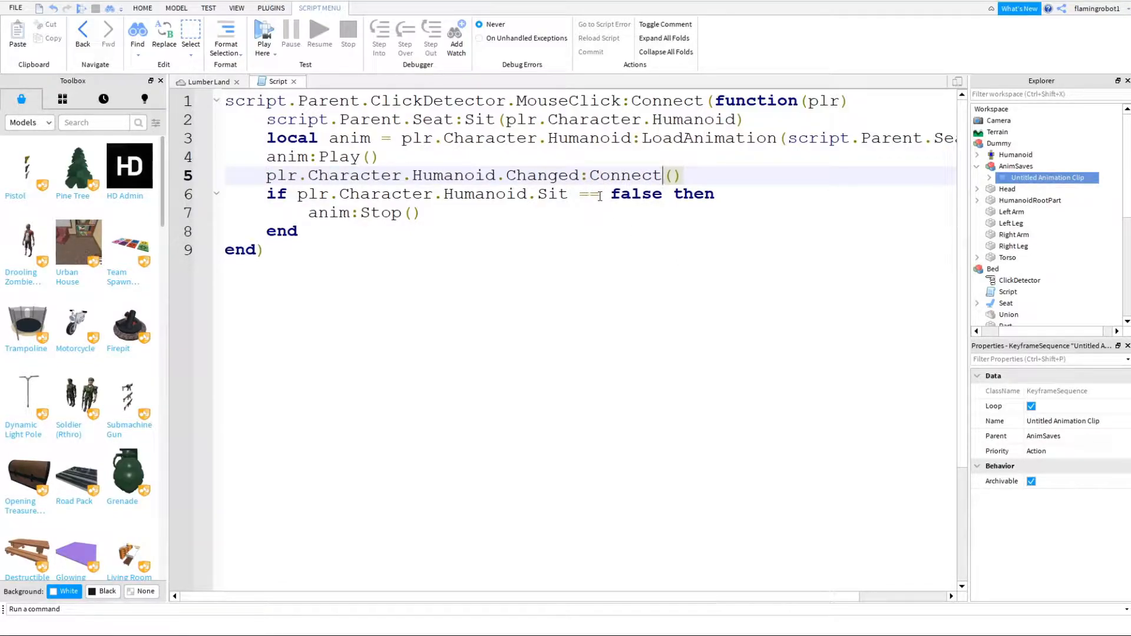
# - Pass function() as the argument of the Humanoid.Changed:Connect call, leaving its parenthesis open for the function body
pyautogui.press('Down')
pyautogui.press('Up')
pyautogui.write('f')
pyautogui.press('Tab')
pyautogui.press('Down')
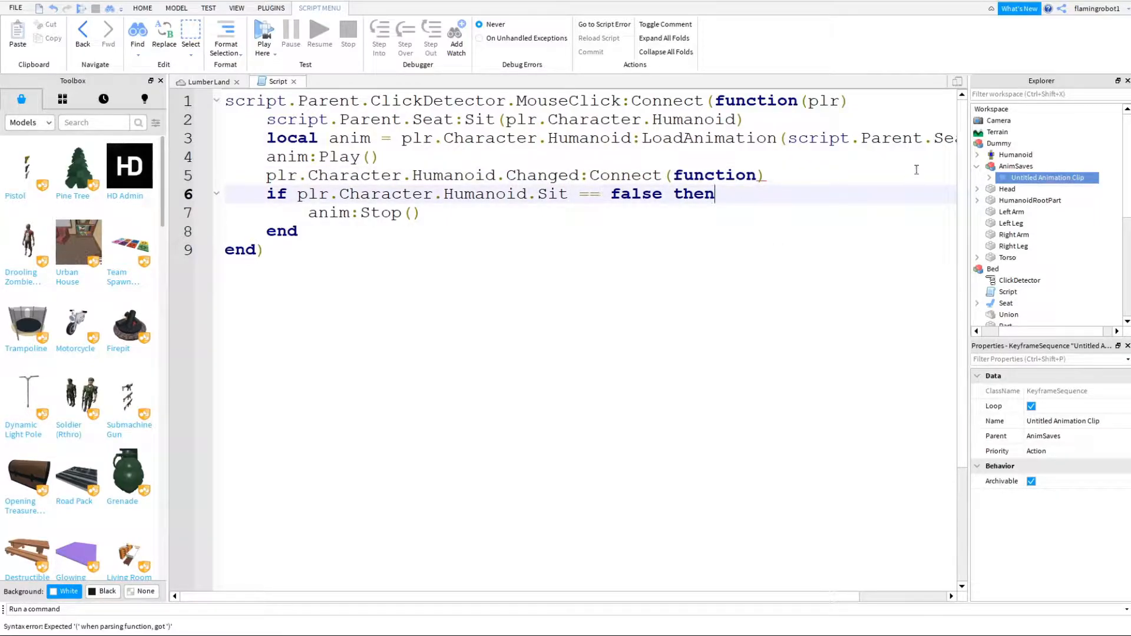
pyautogui.click(790, 175)
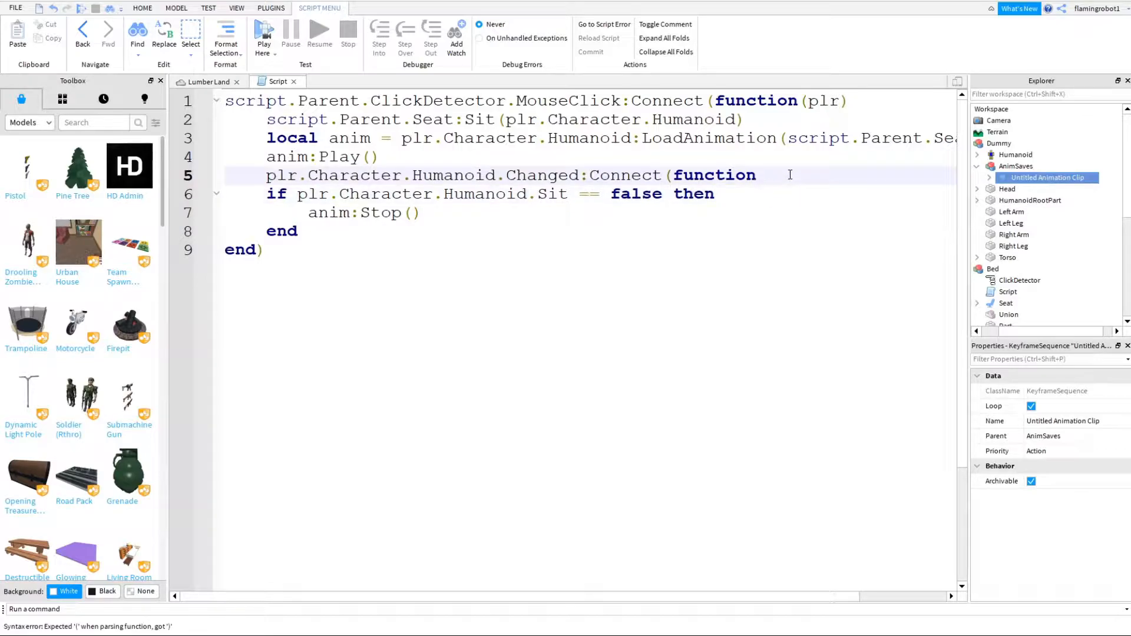
# - Indent the Sit check block one level inside the new function and close the Changed connection with end)
pyautogui.click(268, 195)
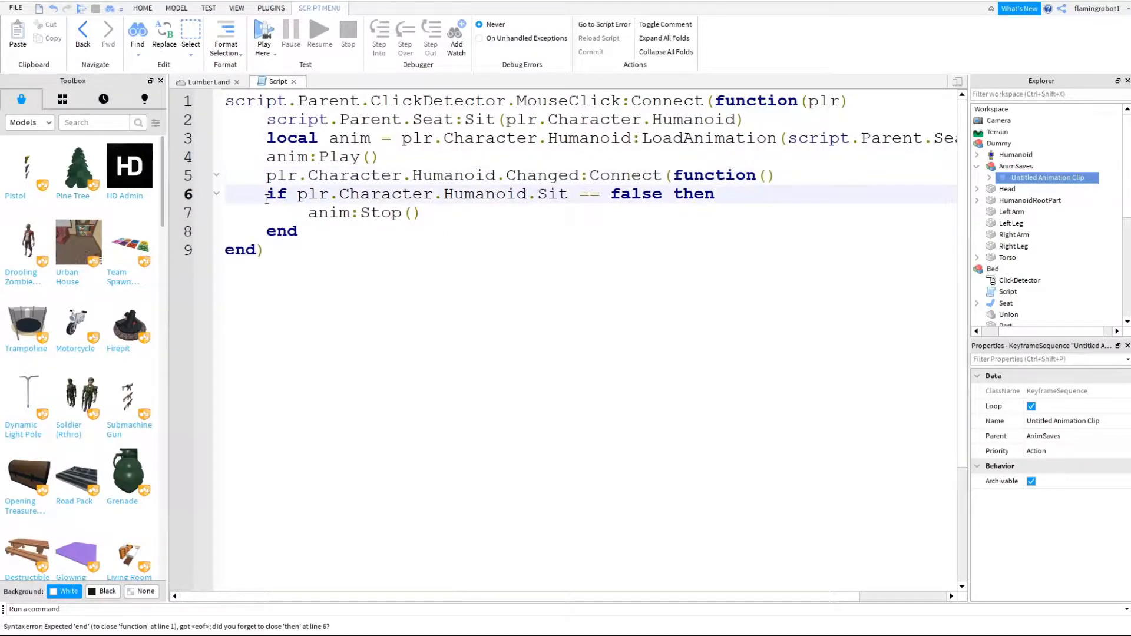
pyautogui.press('Tab')
pyautogui.click(282, 207)
pyautogui.click(266, 231)
pyautogui.press('Tab')
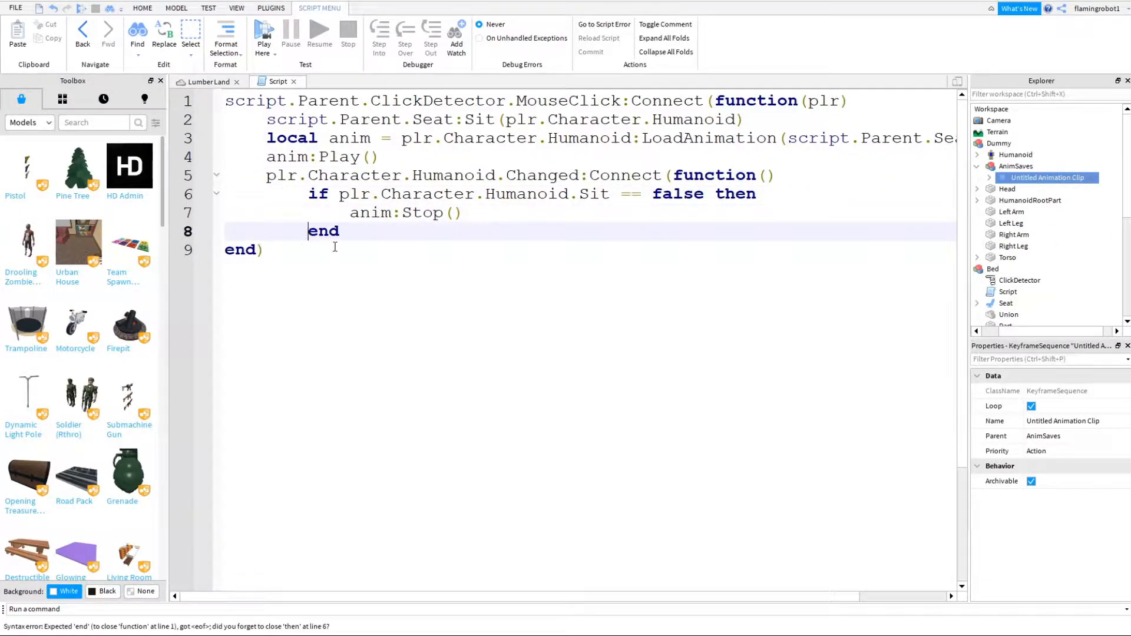
pyautogui.click(377, 233)
pyautogui.press('Return')
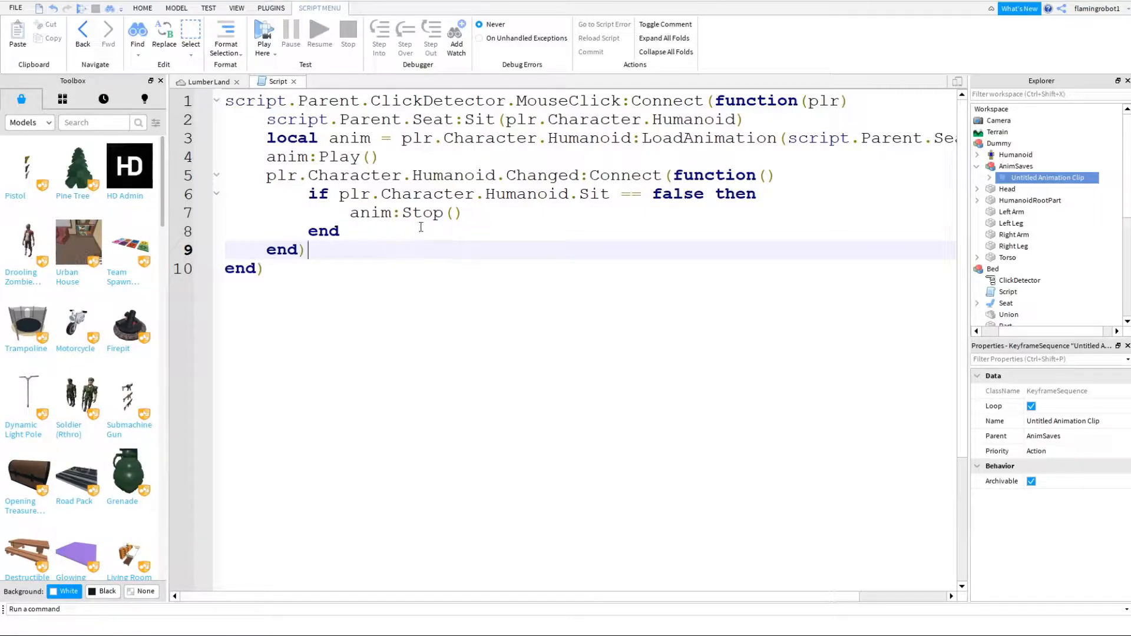
# - Playtest the edited bed script, walking the character around near the bed, and stop the test
pyautogui.click(209, 82)
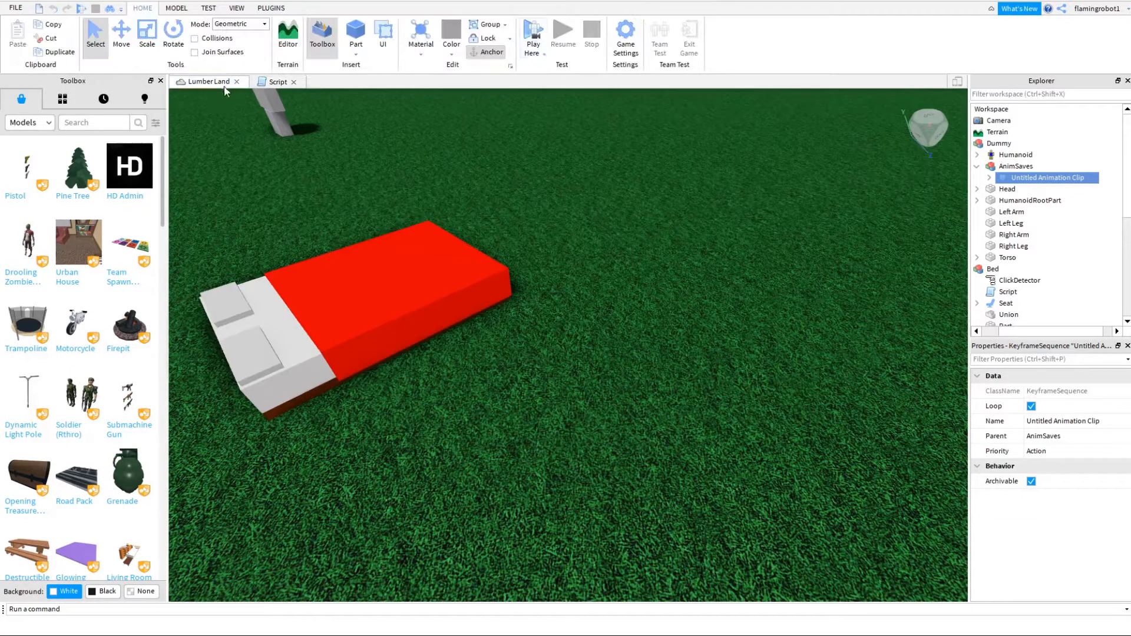
pyautogui.click(538, 37)
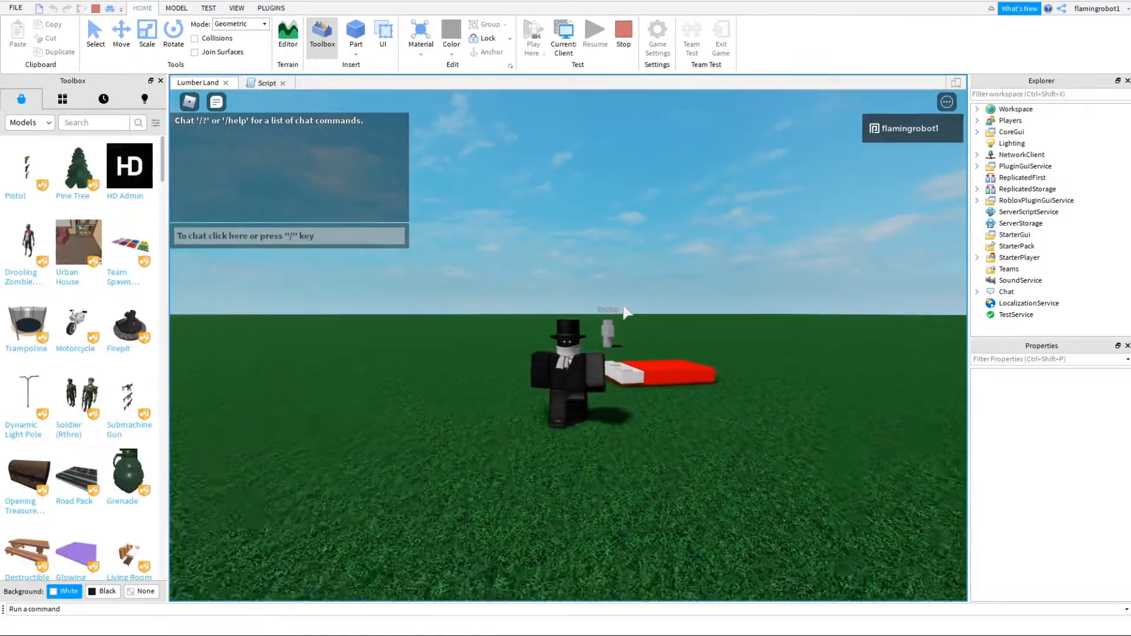
pyautogui.press('d')
pyautogui.press('w')
pyautogui.moveTo(642, 377); pyautogui.dragTo(629, 312, button='right')
pyautogui.click(629, 43)
# - Start a new playtest by the bed, walk up to it, jump off once and lie down in it again
pyautogui.moveTo(614, 377); pyautogui.dragTo(1003, 199, button='right')
pyautogui.press('s')
pyautogui.press('d')
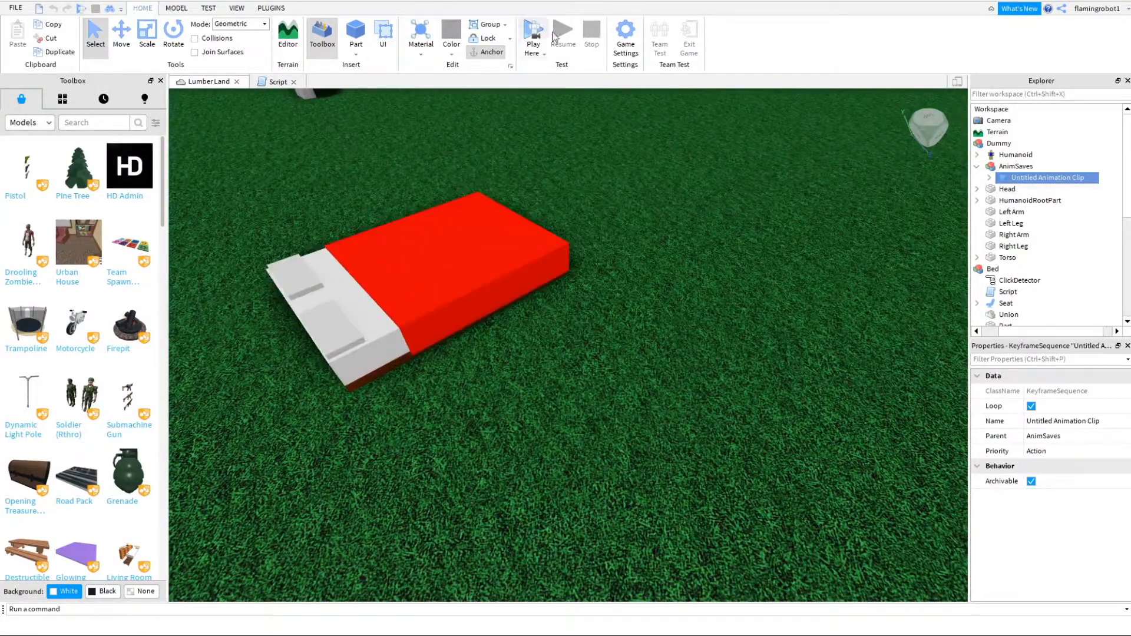
pyautogui.click(528, 33)
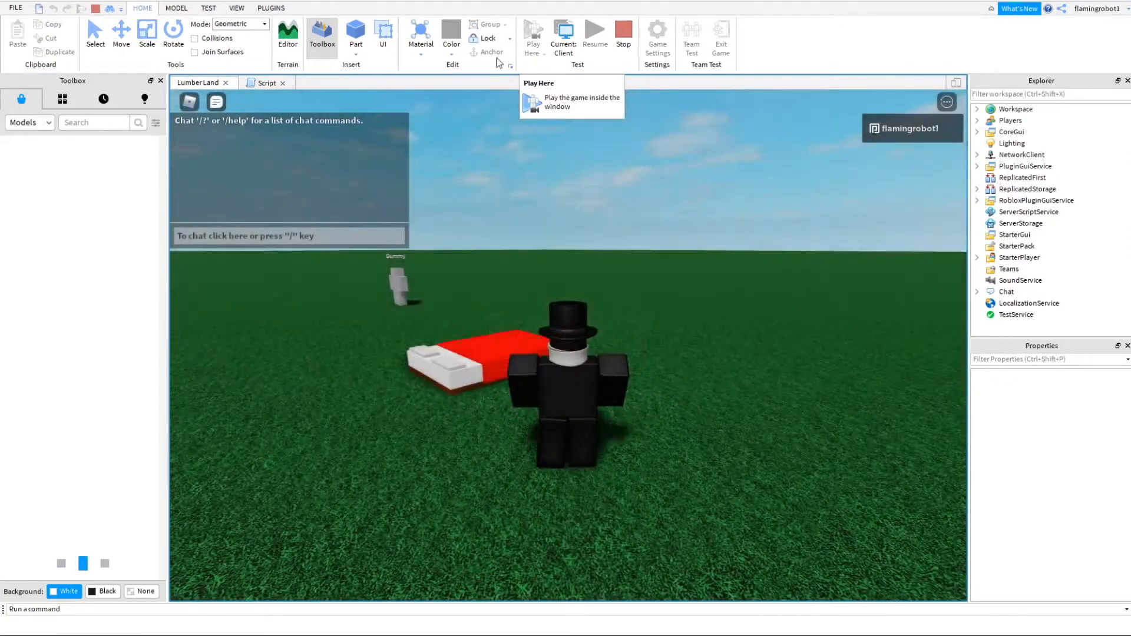
pyautogui.press('a')
pyautogui.press('w')
pyautogui.moveTo(464, 304); pyautogui.dragTo(465, 305, button='right')
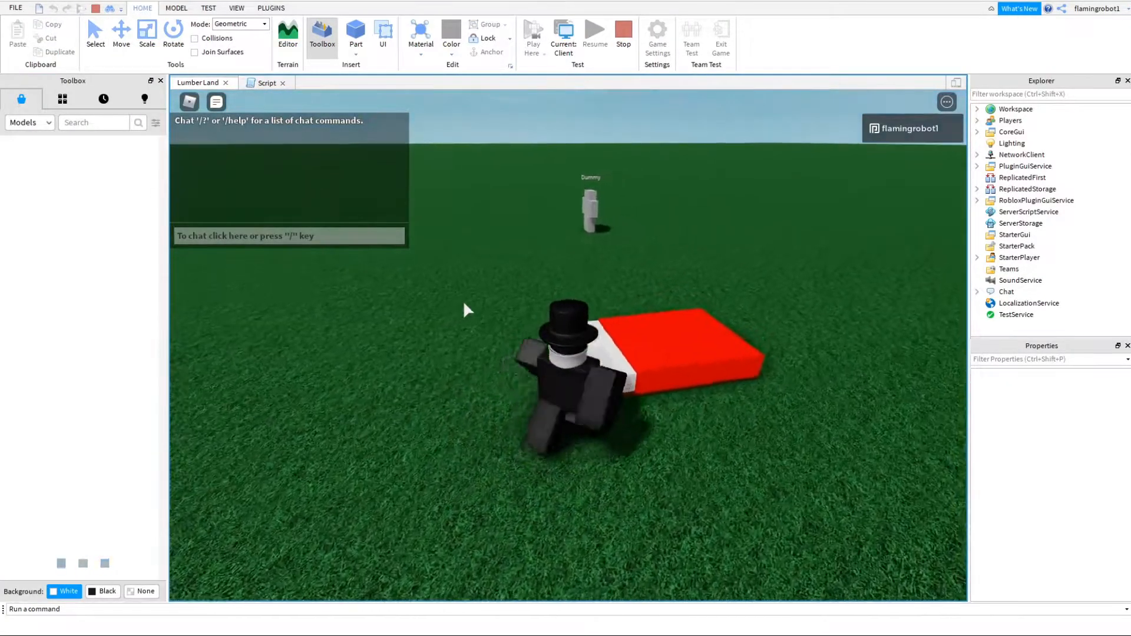
pyautogui.press('w')
pyautogui.press('d')
pyautogui.moveTo(565, 211); pyautogui.dragTo(566, 210, button='right')
pyautogui.press('space')
pyautogui.press('s')
pyautogui.click(650, 395)
pyautogui.moveTo(525, 267); pyautogui.dragTo(525, 266, button='right')
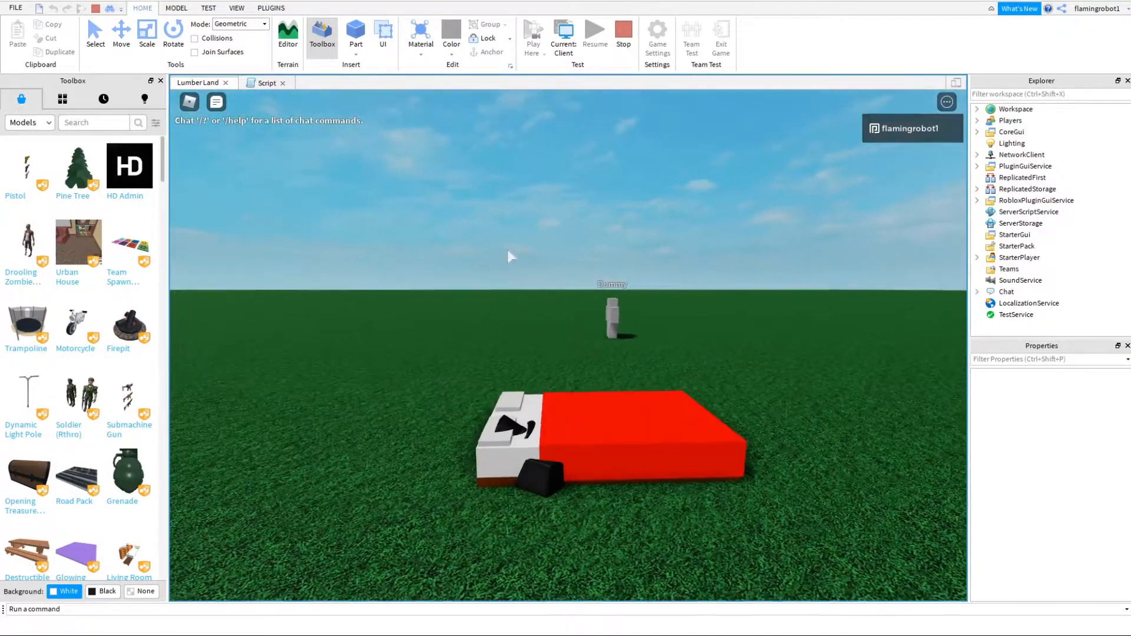
# - Switch the running test to the server view and raise the bed's Seat above the mattress
pyautogui.click(176, 8)
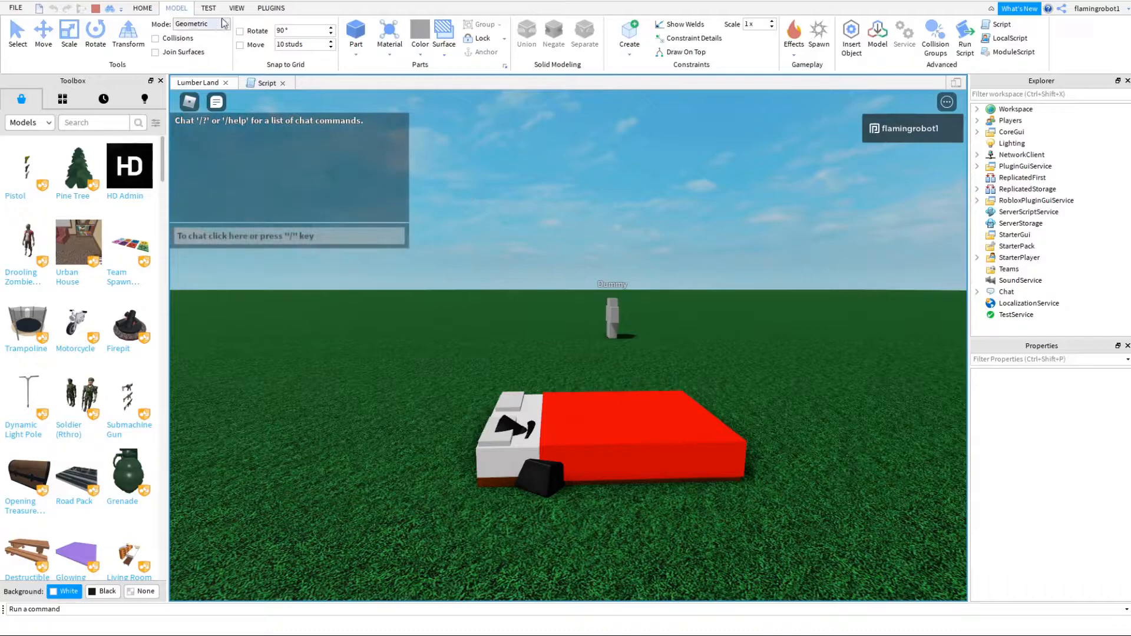
pyautogui.click(158, 10)
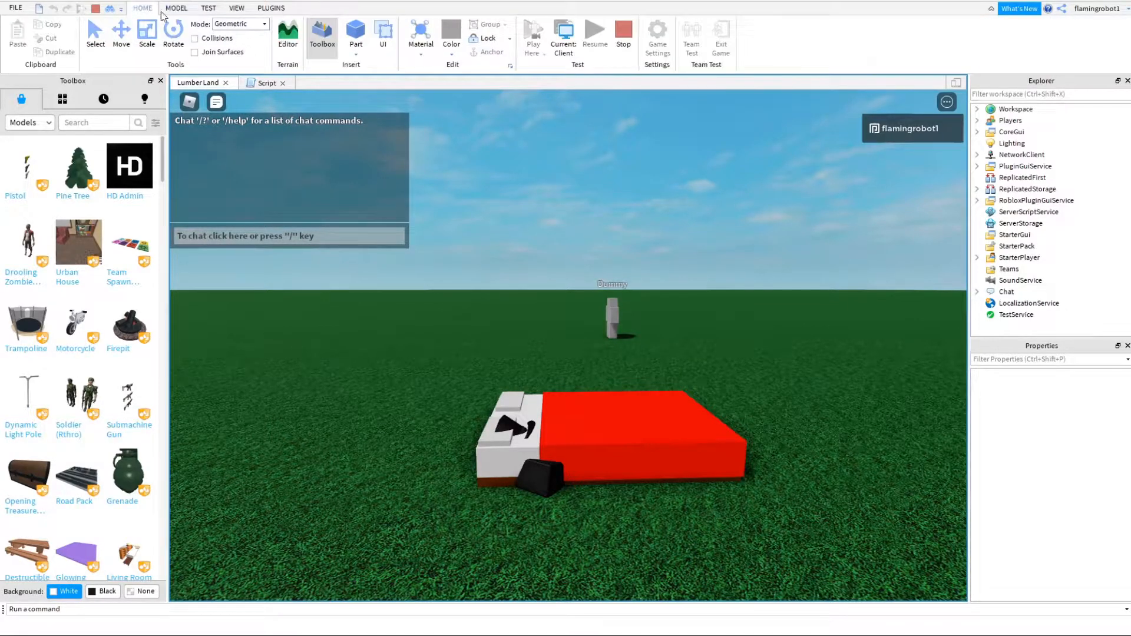
pyautogui.click(563, 45)
pyautogui.click(471, 242)
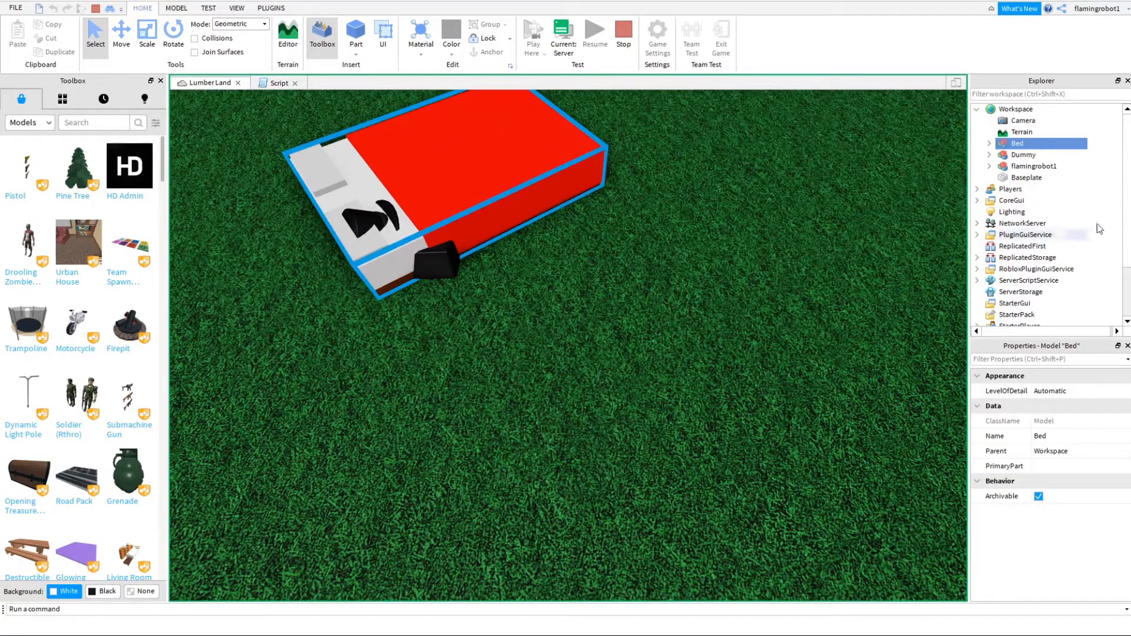
pyautogui.click(990, 144)
pyautogui.click(1031, 177)
pyautogui.press('f')
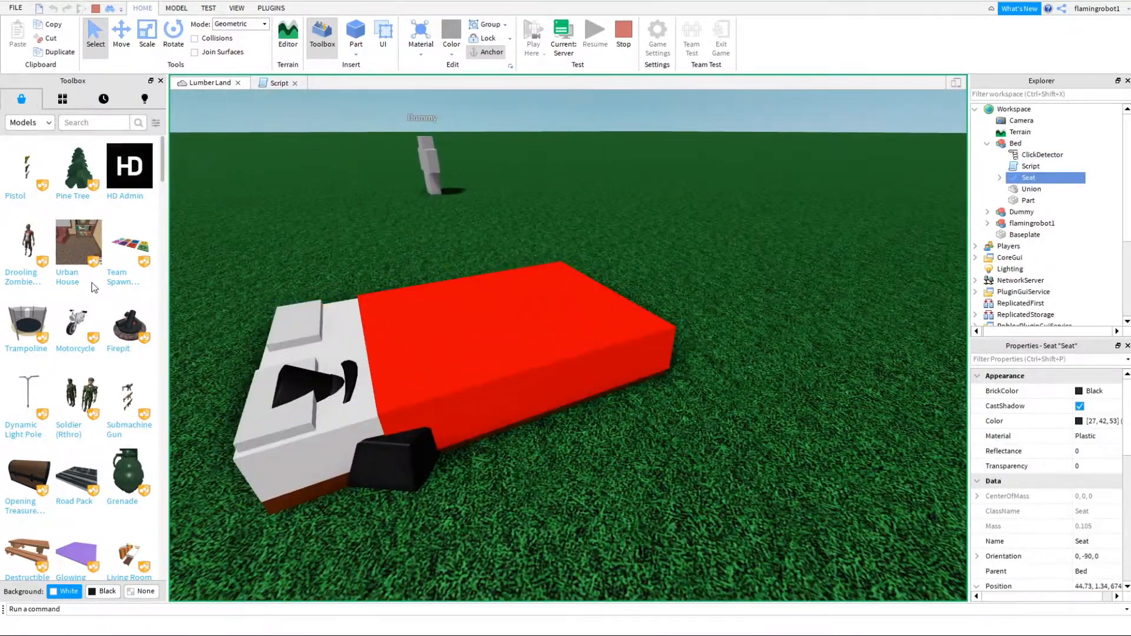
pyautogui.click(119, 38)
pyautogui.scroll(-5, 503, 395)
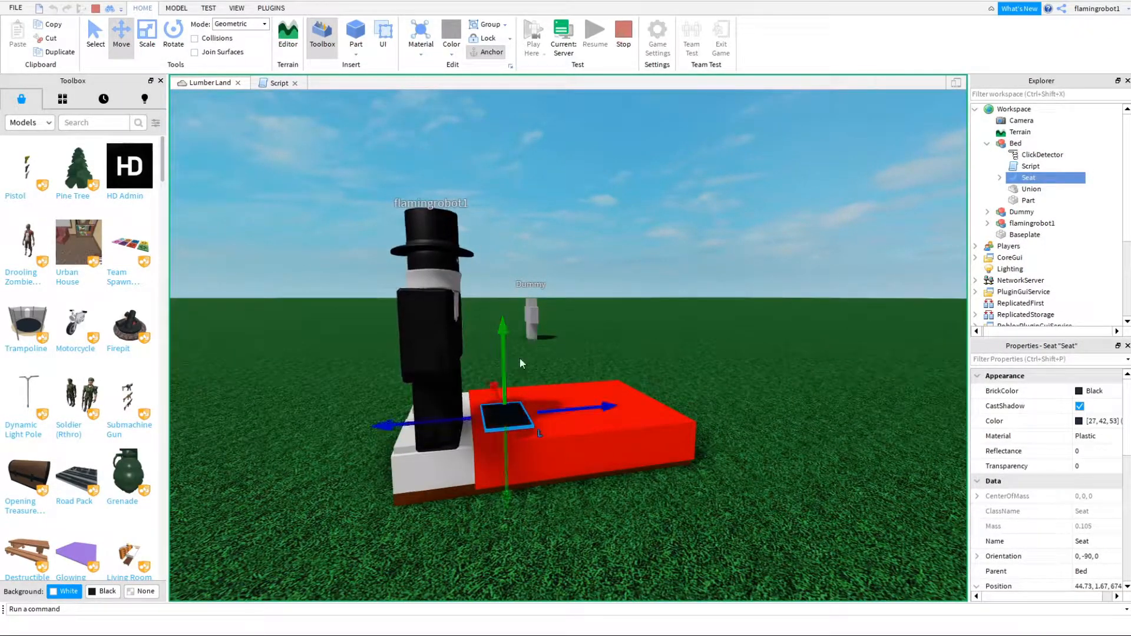
pyautogui.moveTo(498, 345)
pyautogui.mouseDown()
pyautogui.moveTo(498, 312)
pyautogui.moveTo(497, 330)
pyautogui.mouseUp()
pyautogui.moveTo(508, 324); pyautogui.dragTo(579, 162, button='right')
# - Return to the client view, use the bed with the raised Seat, and end the test
pyautogui.click(565, 35)
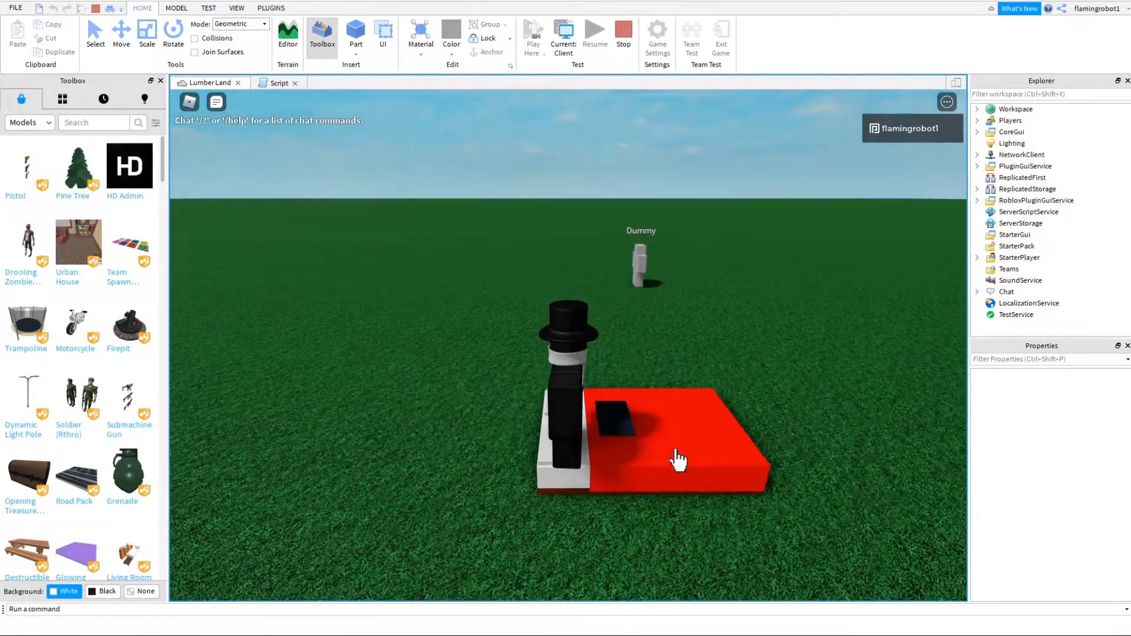
pyautogui.click(676, 458)
pyautogui.moveTo(667, 452); pyautogui.dragTo(666, 447, button='right')
pyautogui.click(622, 47)
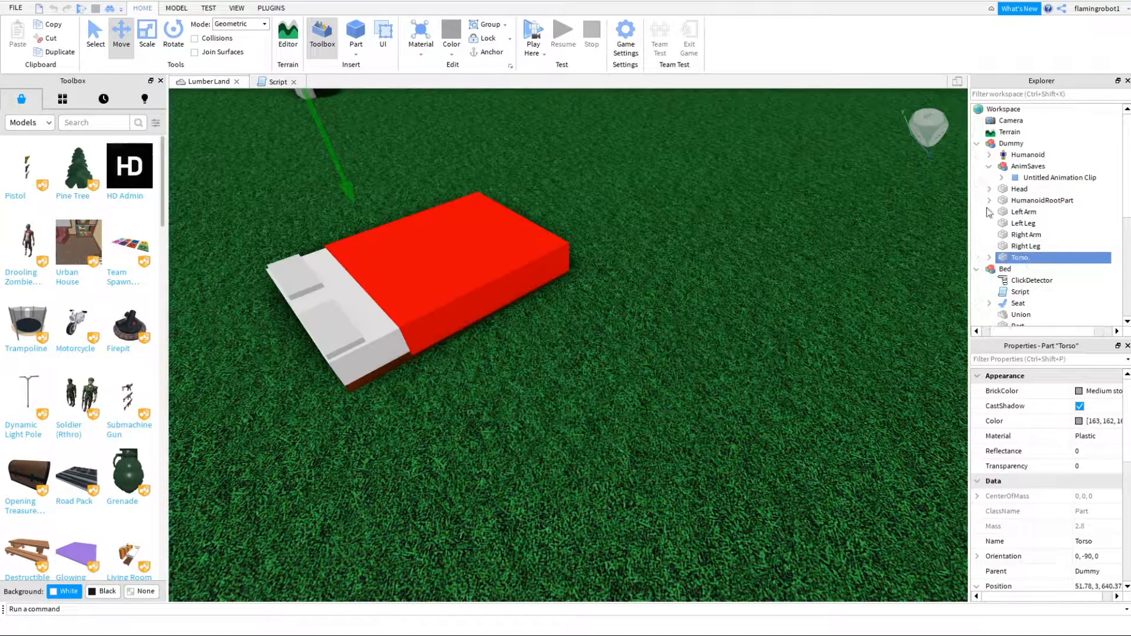
# - Raise the Seat inside the Bed model to a Y position of about 2.61
pyautogui.scroll(-2, 1011, 278)
pyautogui.click(1017, 257)
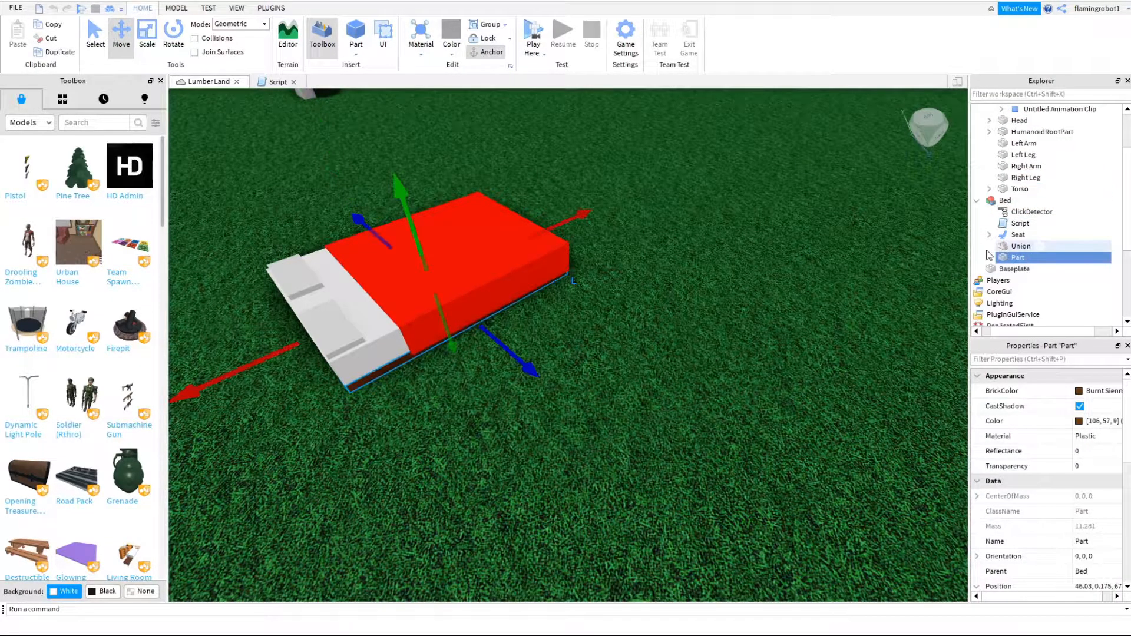
pyautogui.click(1018, 235)
pyautogui.moveTo(371, 199); pyautogui.dragTo(371, 198)
# - Set the Seat's Transparency to 1 and deselect it
pyautogui.click(1107, 469)
pyautogui.write('1')
pyautogui.press('Return')
pyautogui.click(713, 248)
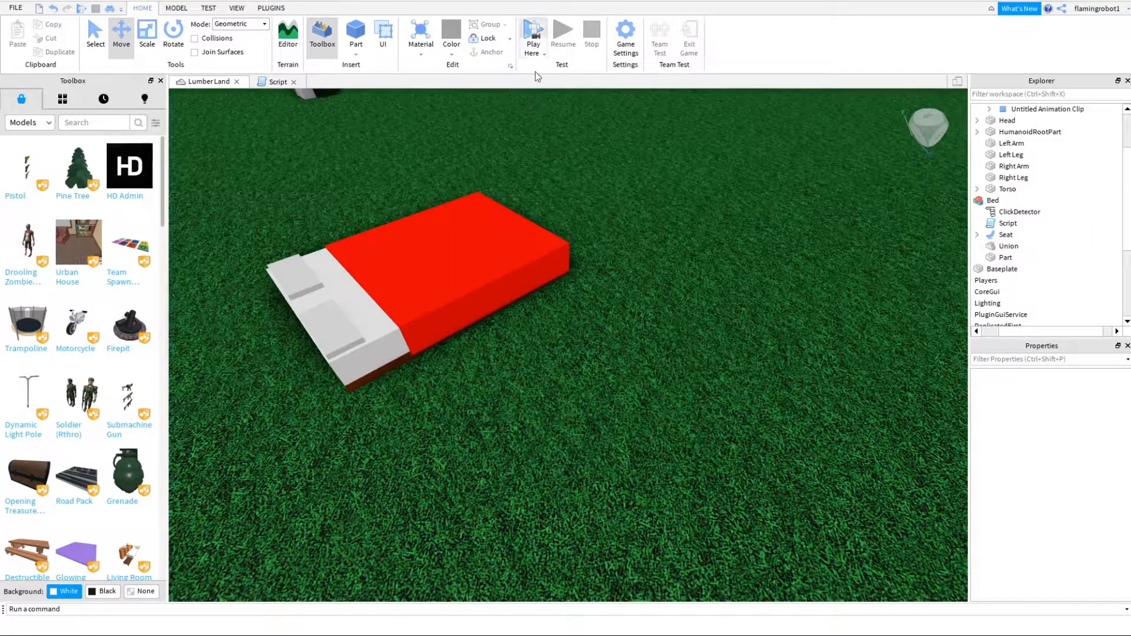
# - Playtest lying in the bed with the raised, invisible Seat, and end the test
pyautogui.click(533, 52)
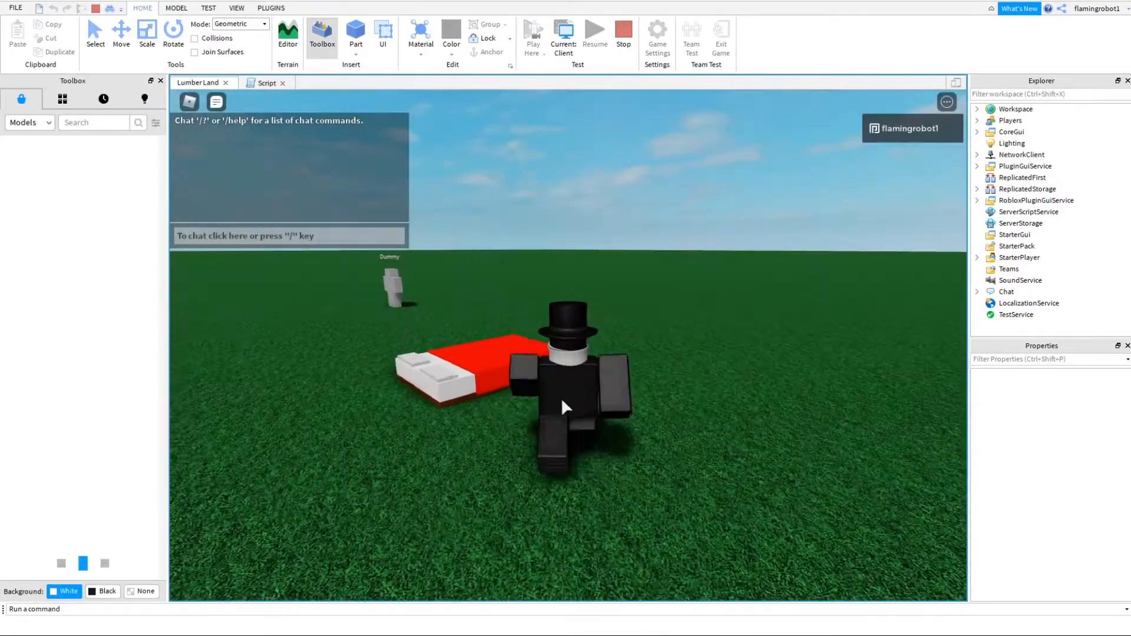
pyautogui.click(523, 401)
pyautogui.moveTo(636, 384); pyautogui.dragTo(636, 384, button='right')
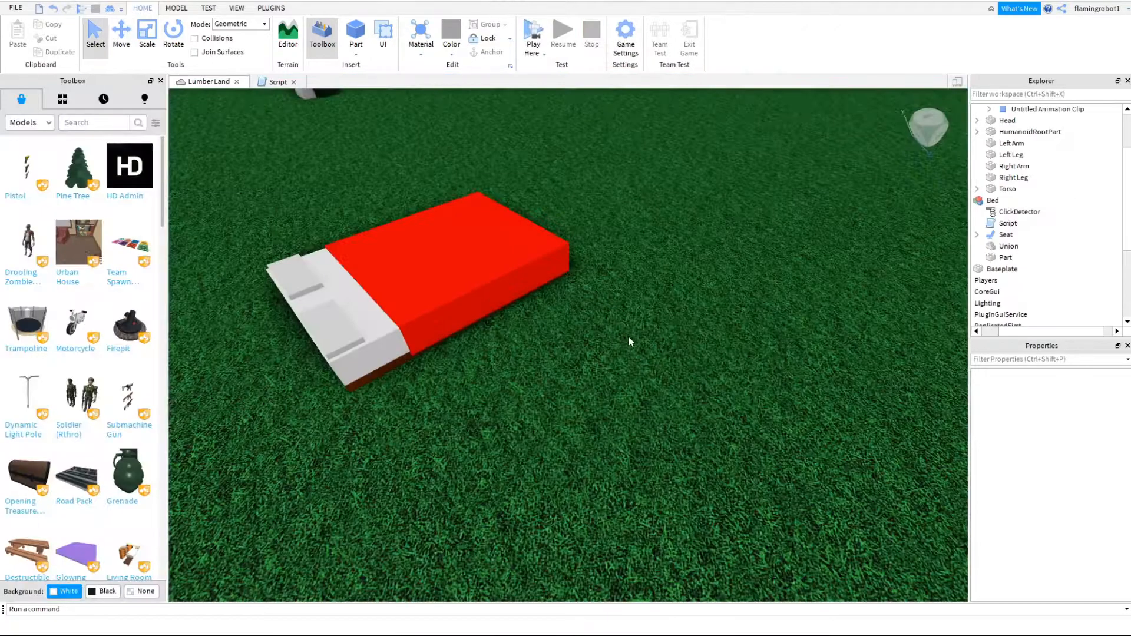
# - Examine the Seat's properties and the code of the Script inside the Bed model
pyautogui.moveTo(1054, 332); pyautogui.dragTo(1035, 332)
pyautogui.scroll(2, 1039, 195)
pyautogui.scroll(-5, 1040, 204)
pyautogui.click(1031, 132)
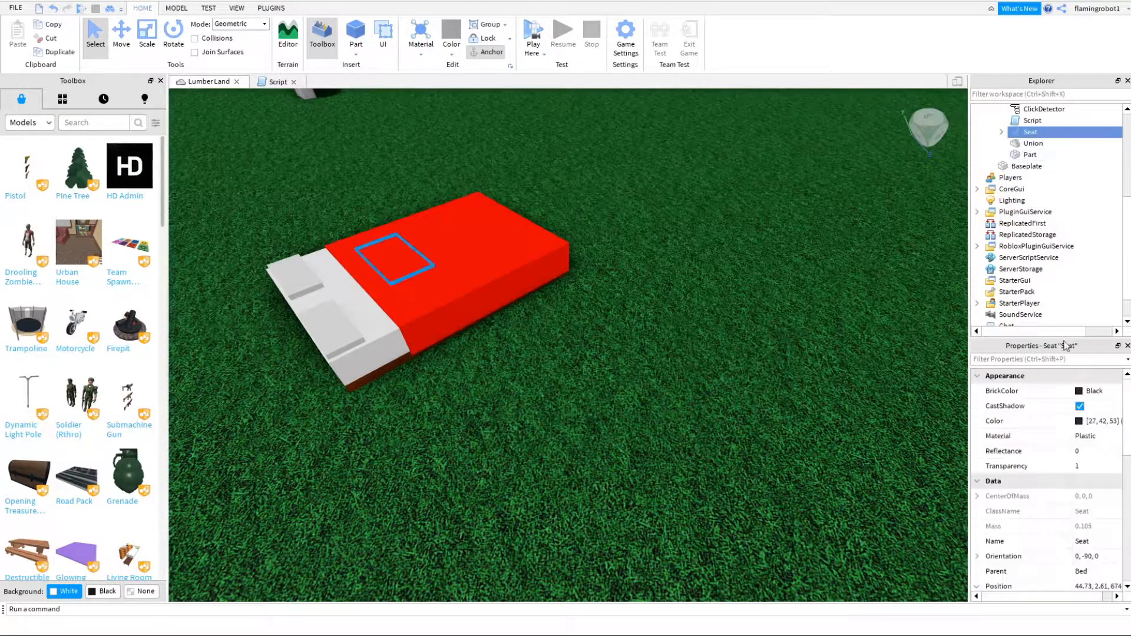
pyautogui.scroll(-10, 1081, 518)
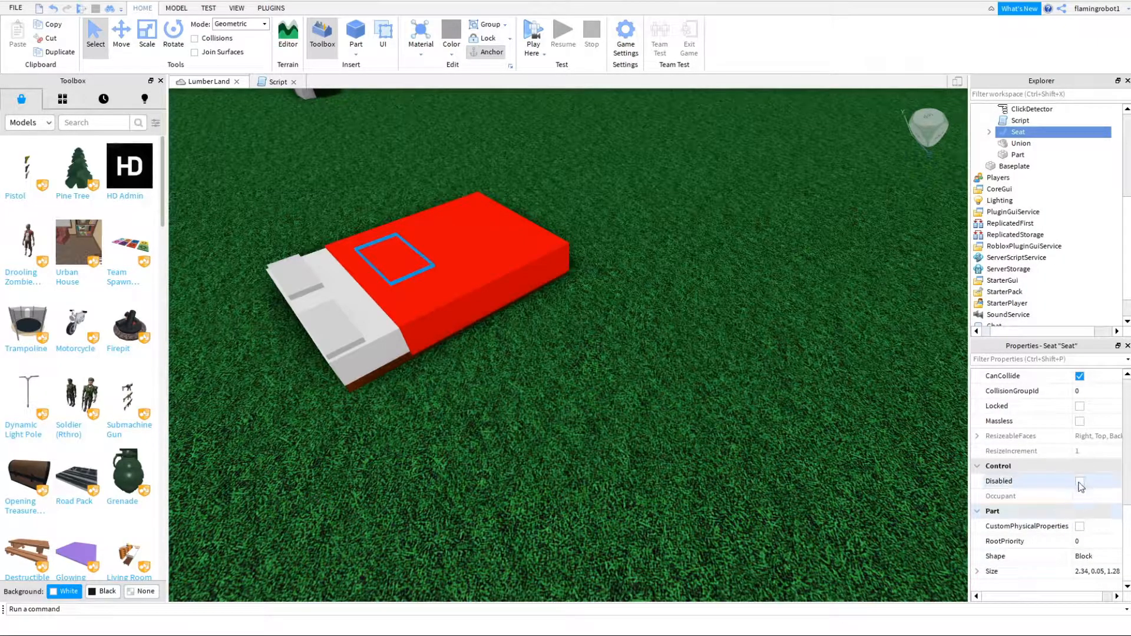
pyautogui.click(924, 434)
pyautogui.doubleClick(1010, 123)
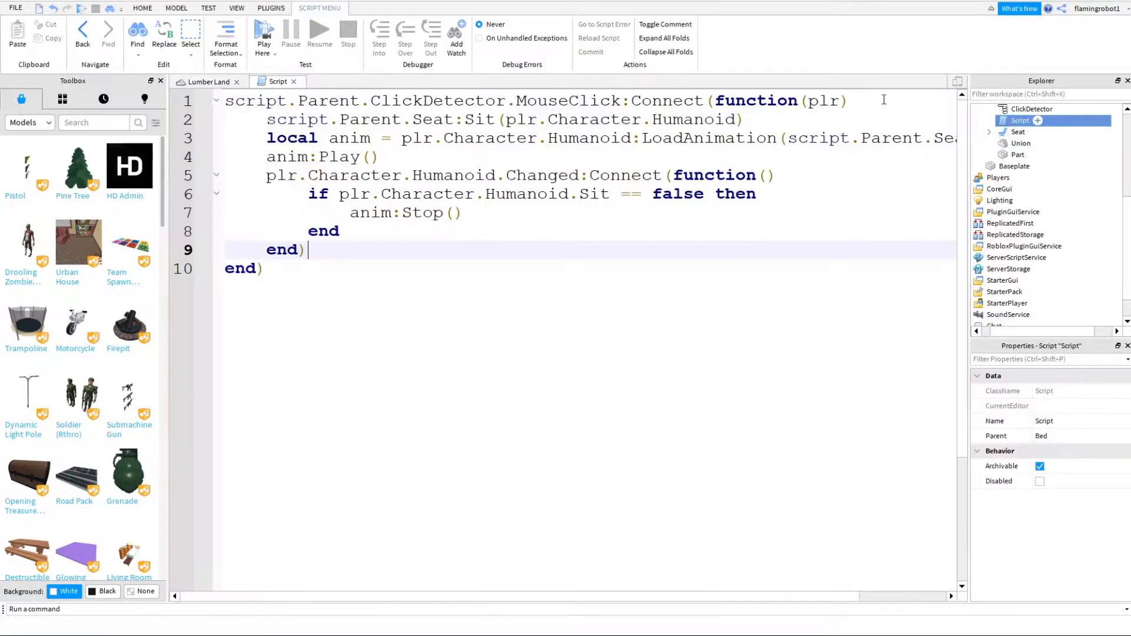
# - Playtest lying in the bed, walk around it, get off it by jumping, and end the test
pyautogui.click(207, 82)
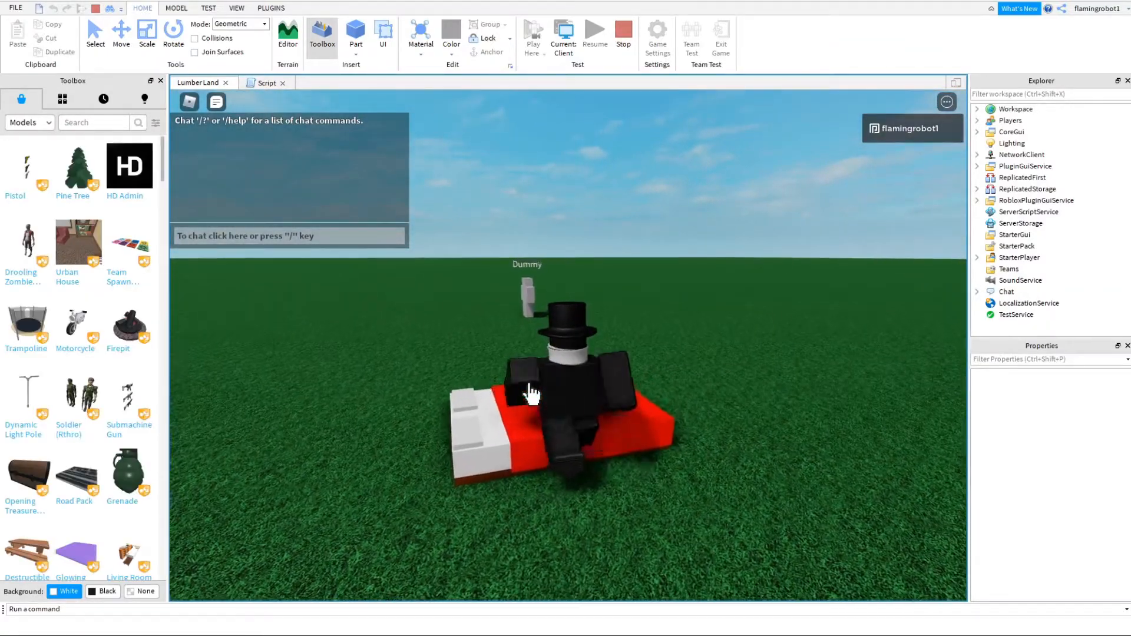
pyautogui.press('w')
pyautogui.press('a')
pyautogui.press('s')
pyautogui.press('w')
pyautogui.press('s')
pyautogui.click(589, 469)
pyautogui.moveTo(594, 466); pyautogui.dragTo(592, 465, button='right')
pyautogui.moveTo(570, 519); pyautogui.dragTo(599, 511, button='right')
pyautogui.press('space')
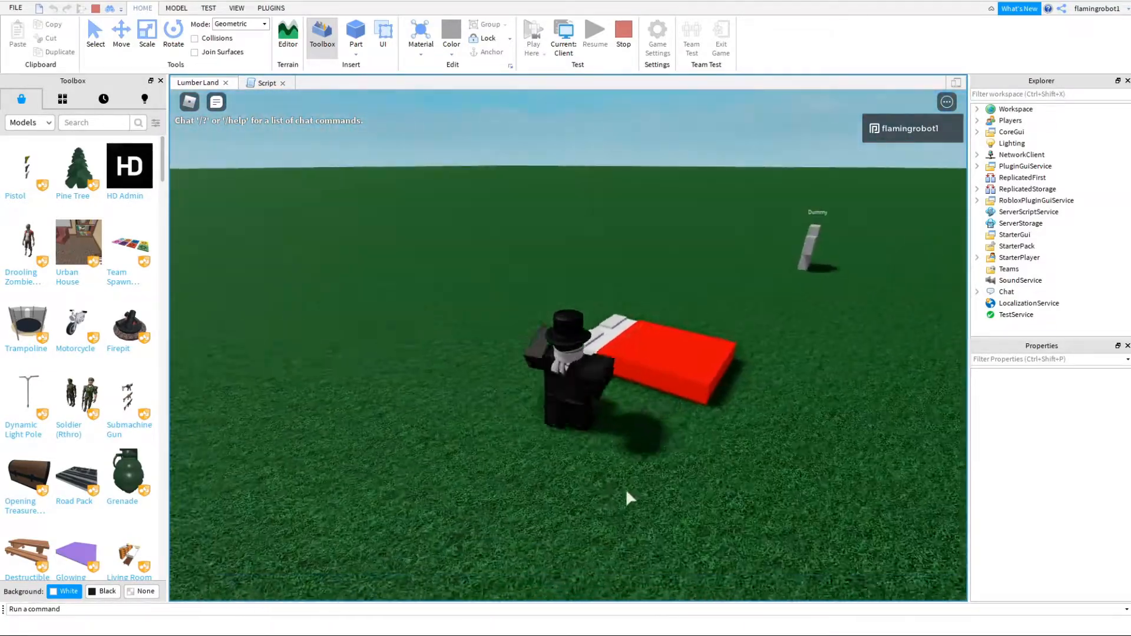
pyautogui.click(623, 43)
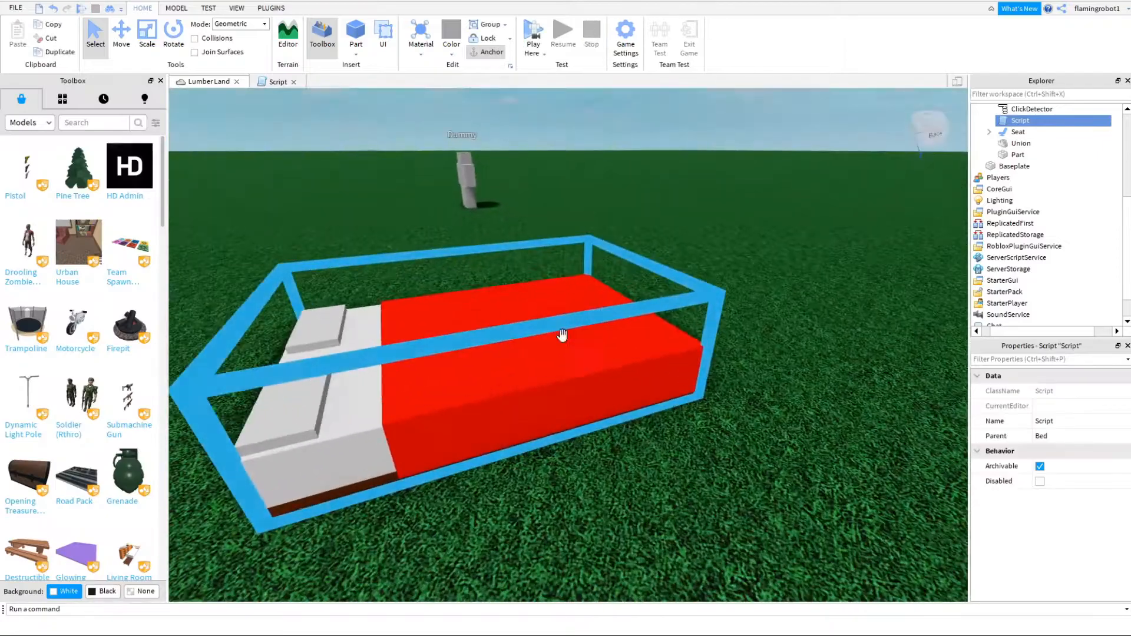
# - Turn off CanCollide for the Seat and delete the extra object inside it, keeping the Sleep animation
pyautogui.scroll(-3, 1087, 501)
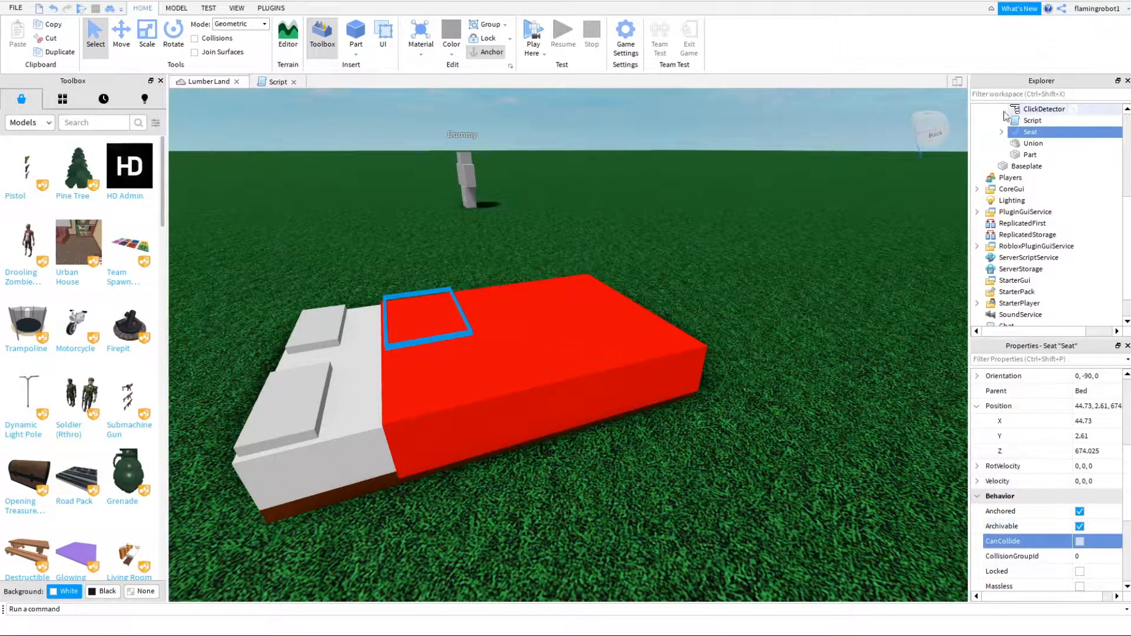
pyautogui.click(1002, 132)
pyautogui.click(1028, 146)
pyautogui.press('Delete')
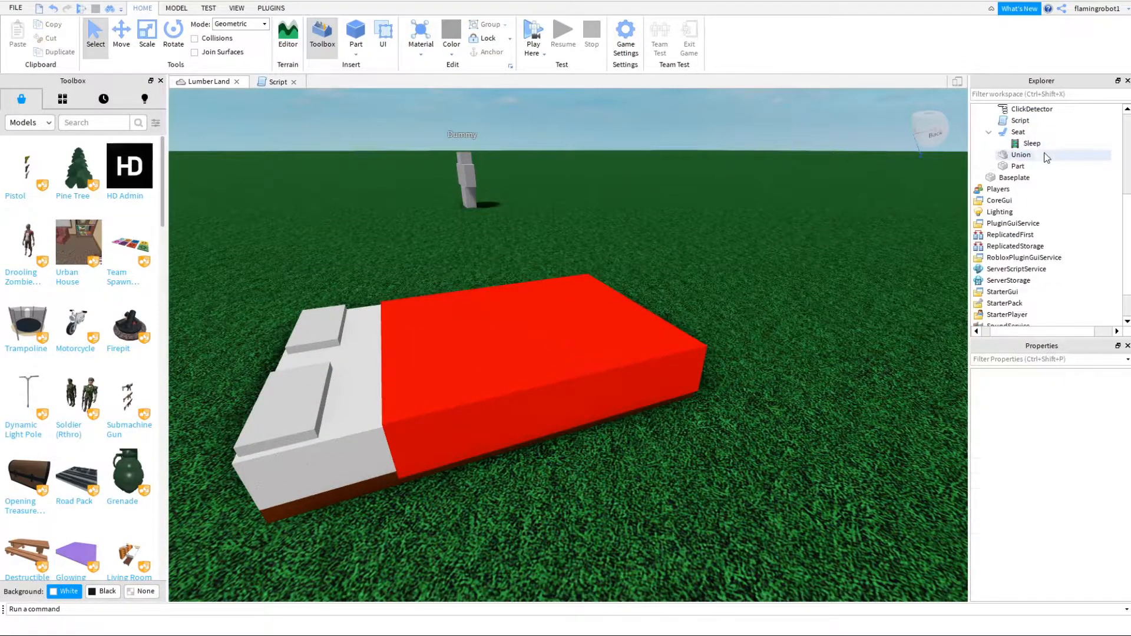
# - Playtest walking onto the bed, jumping off and lying in it with the non-colliding Seat, and end the test
pyautogui.scroll(-3, 766, 302)
pyautogui.moveTo(590, 321); pyautogui.dragTo(581, 333, button='right')
pyautogui.scroll(2, 538, 341)
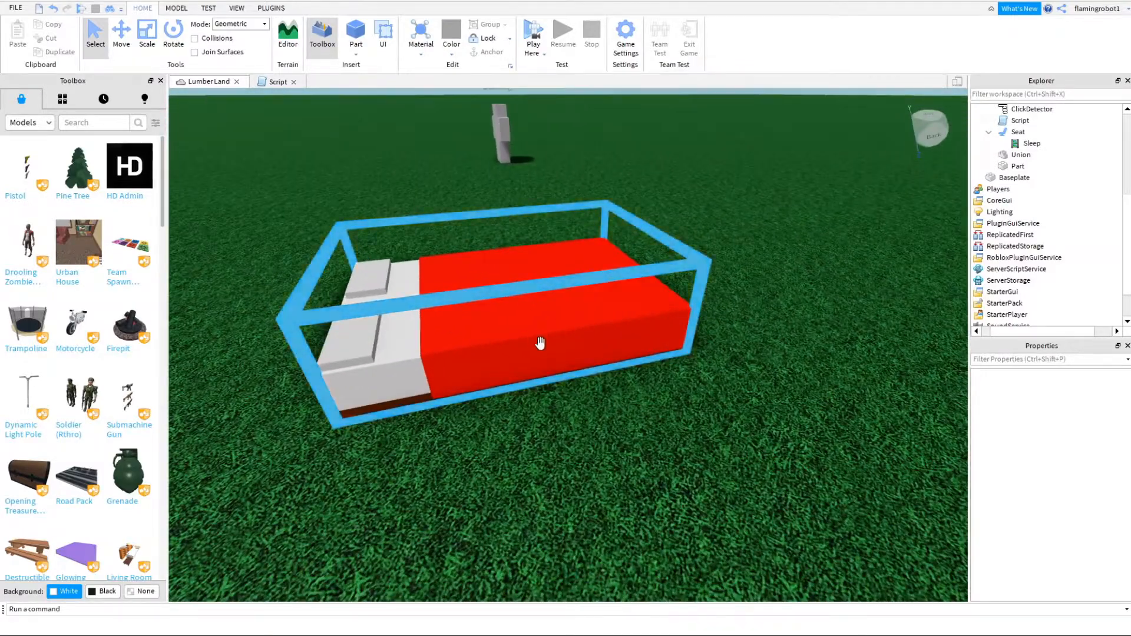
pyautogui.scroll(-5, 538, 341)
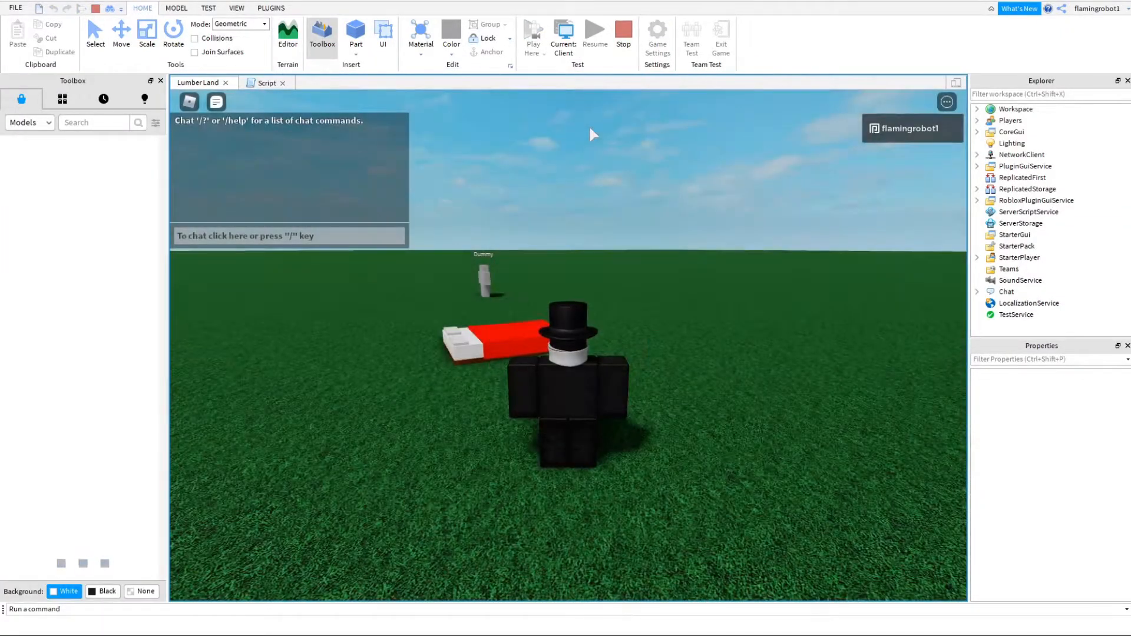
pyautogui.press('w')
pyautogui.moveTo(727, 364); pyautogui.dragTo(657, 370, button='right')
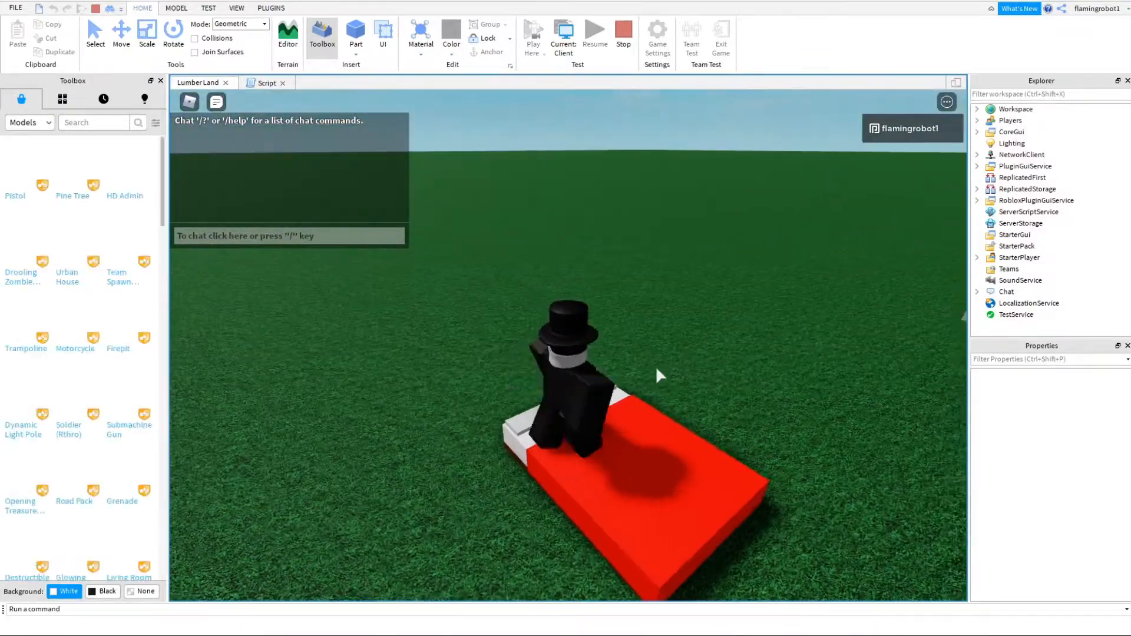
pyautogui.press('w')
pyautogui.press('s')
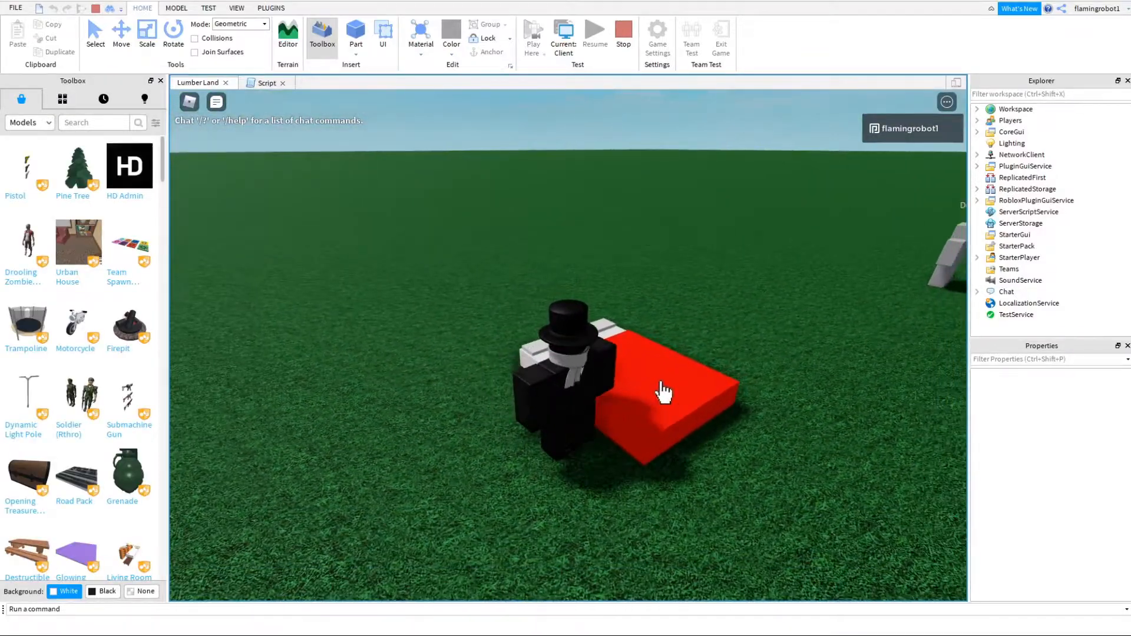
pyautogui.press('w')
pyautogui.moveTo(667, 388); pyautogui.dragTo(650, 396, button='right')
pyautogui.press('space')
pyautogui.press('s')
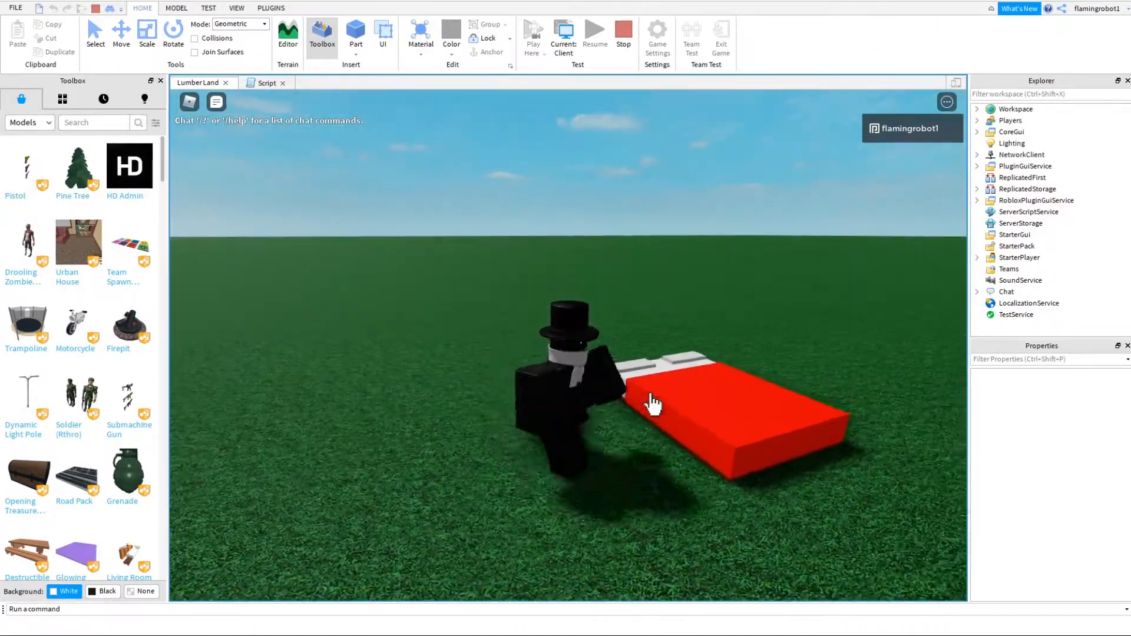
pyautogui.moveTo(706, 435); pyautogui.dragTo(705, 435, button='right')
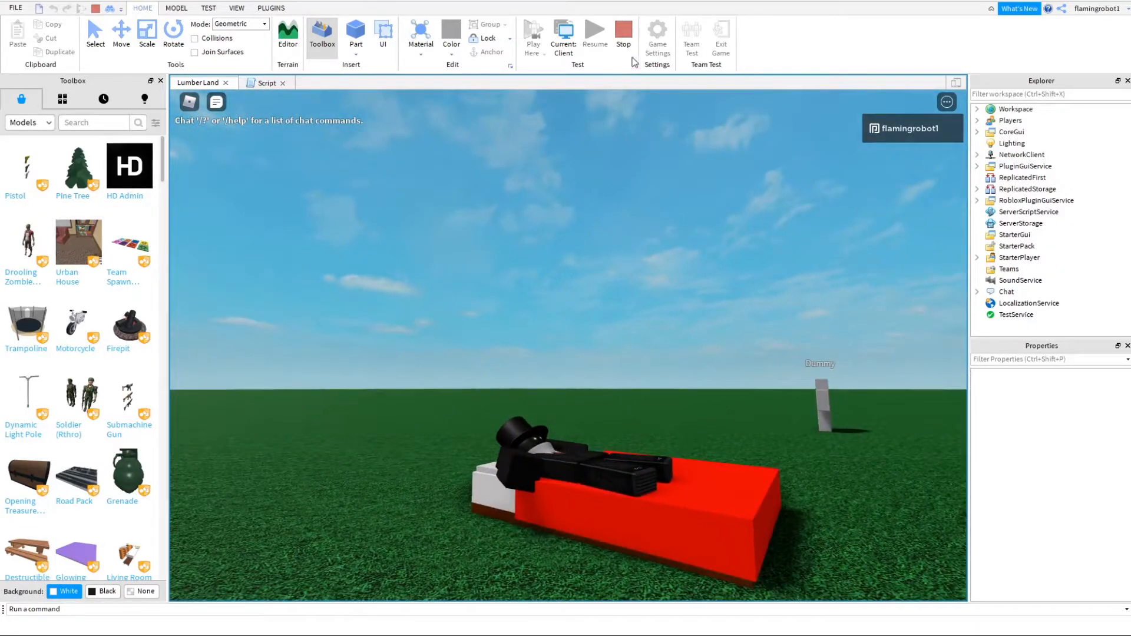
pyautogui.hotkey('shift', 'F5')
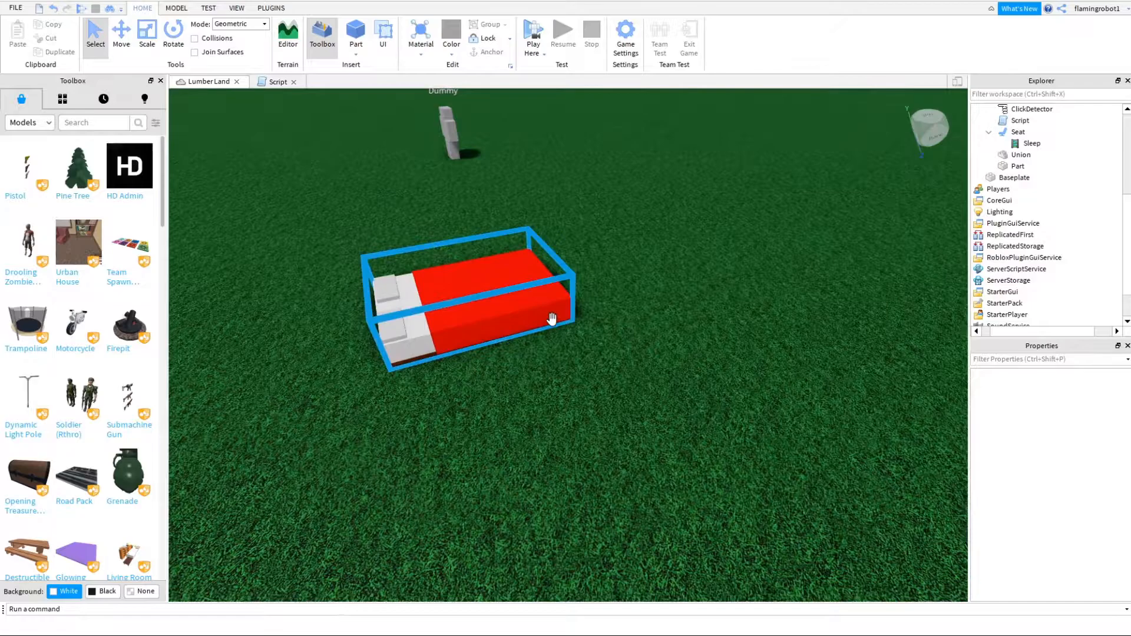
# - Separate the Union inside the Bed model into its individual parts
pyautogui.click(465, 284)
pyautogui.click(1030, 166)
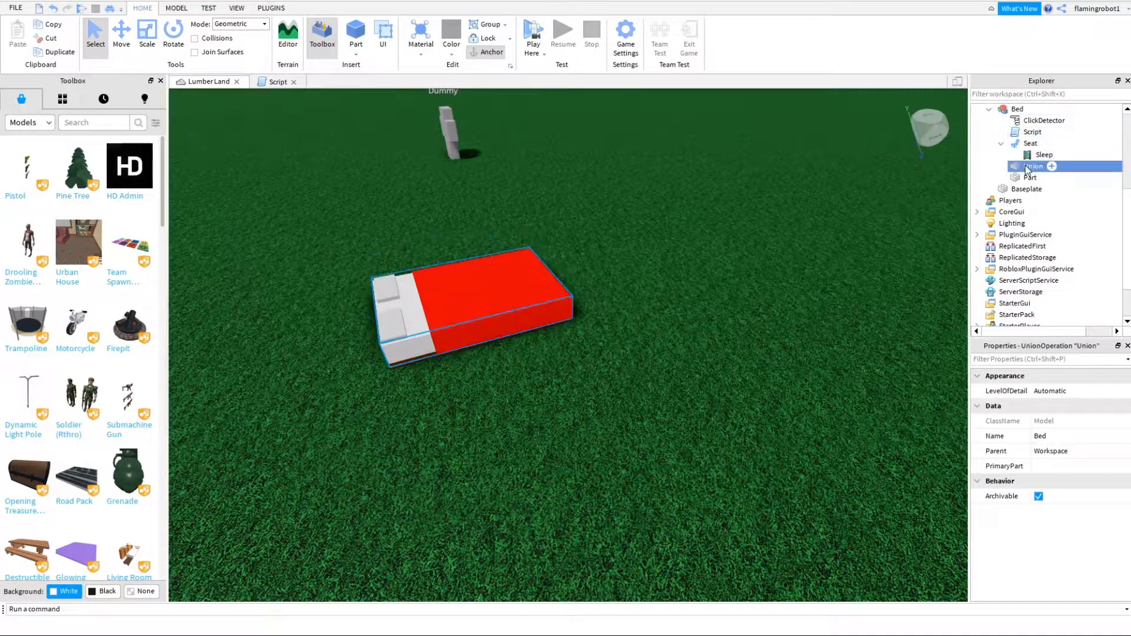
pyautogui.click(177, 8)
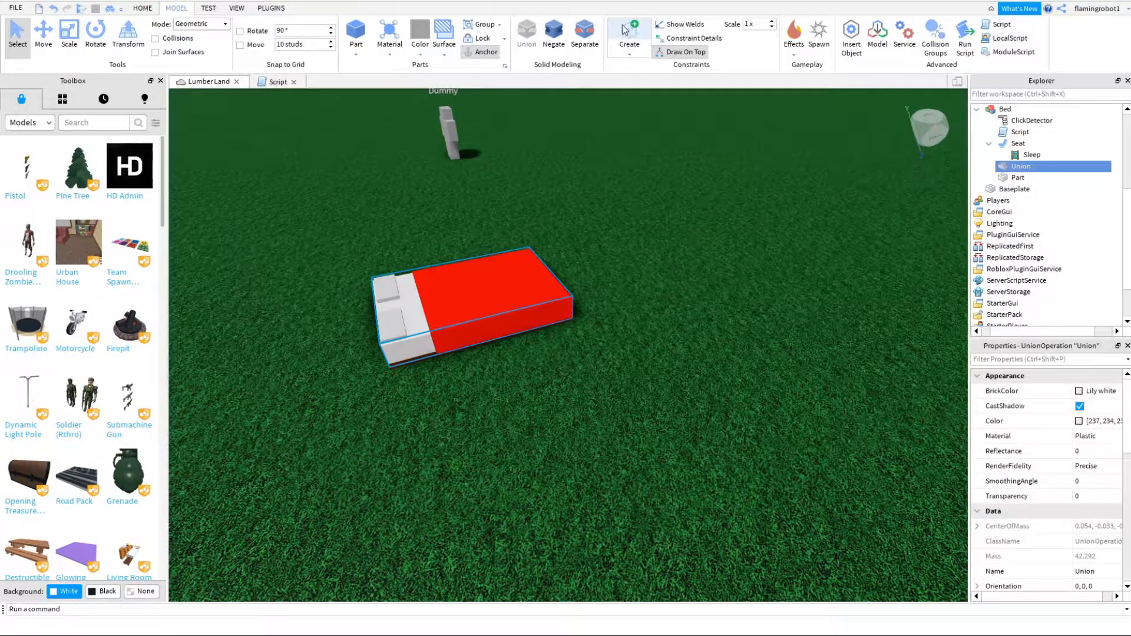
pyautogui.click(554, 41)
pyautogui.click(584, 41)
pyautogui.click(585, 41)
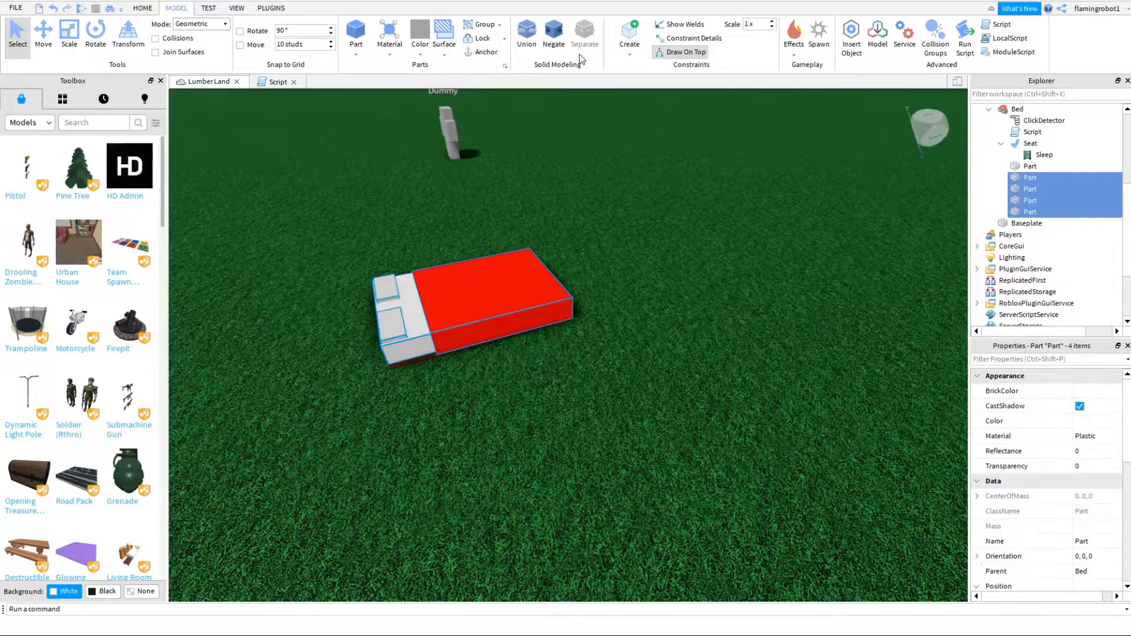
# - Duplicate the red blanket part and scale the copy upward so it rises above the bed
pyautogui.click(619, 313)
pyautogui.click(507, 320)
pyautogui.keyDown('alt'); pyautogui.click(505, 318); pyautogui.keyUp('alt')
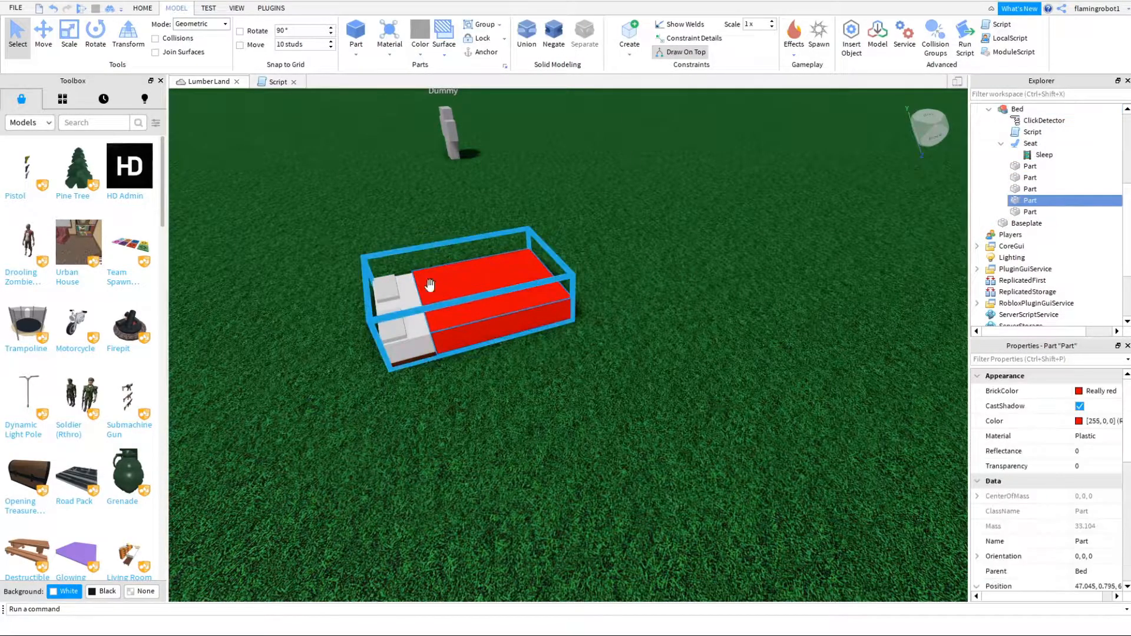
pyautogui.hotkey('ctrl', 'd')
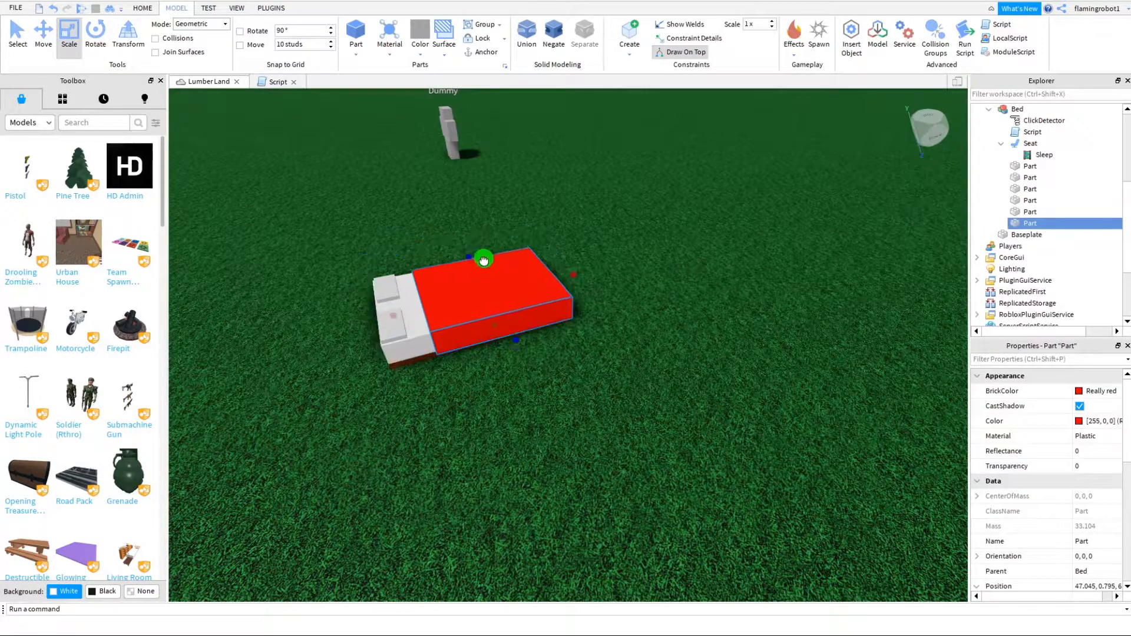
pyautogui.moveTo(480, 246); pyautogui.dragTo(481, 245)
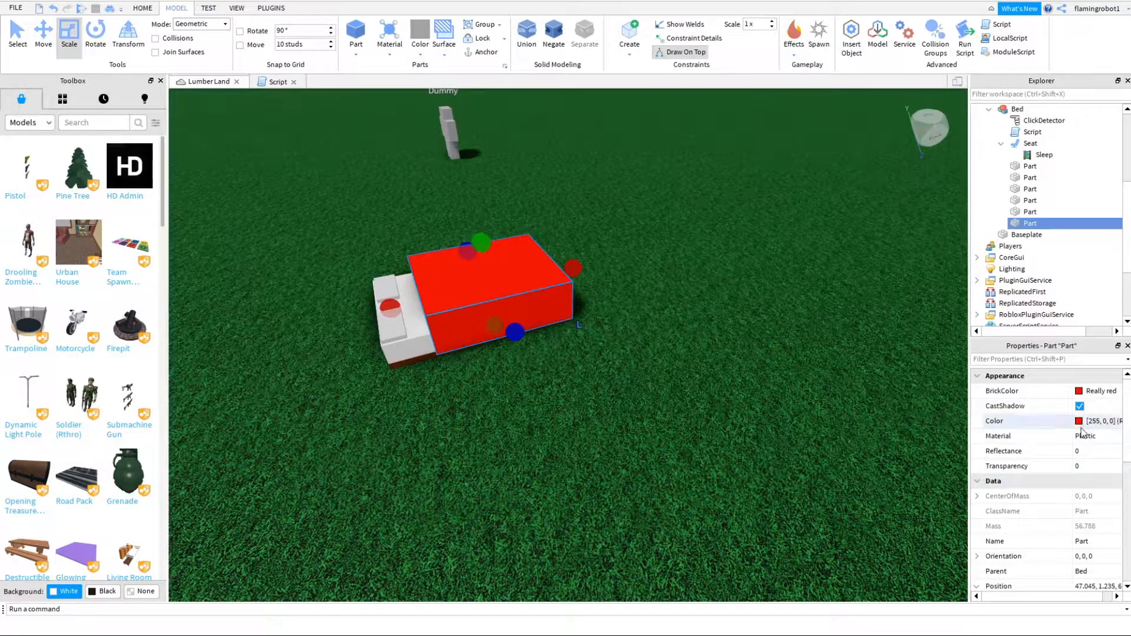
# - Set the Transparency of the taller blanket copy to 1 and deselect it
pyautogui.scroll(-4, 1088, 501)
pyautogui.scroll(3, 1095, 518)
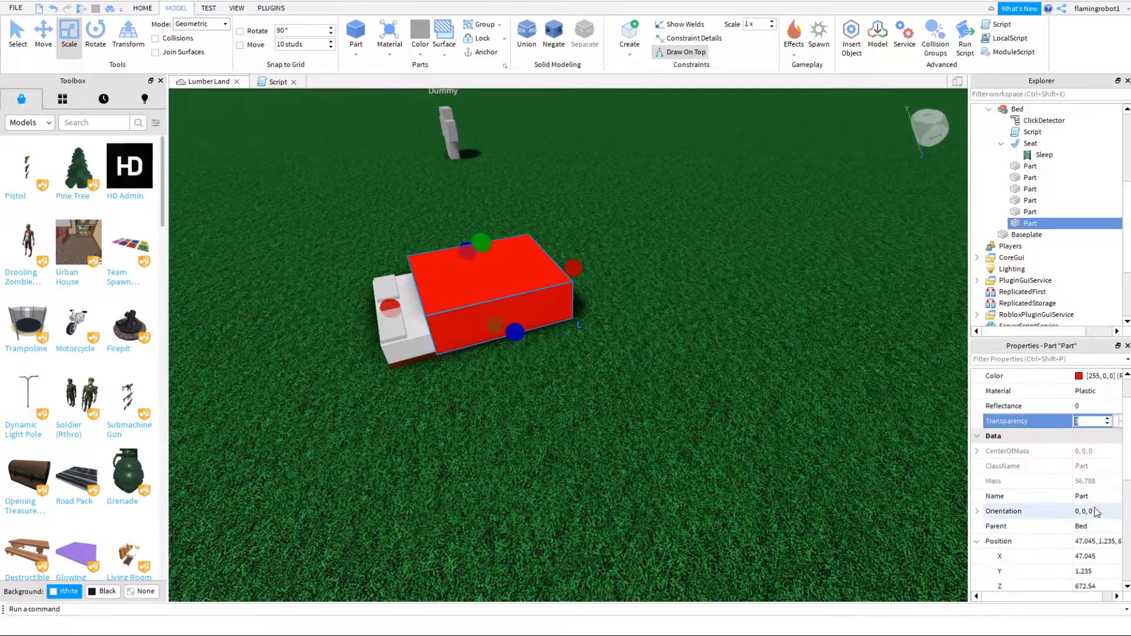
pyautogui.write('1')
pyautogui.click(759, 409)
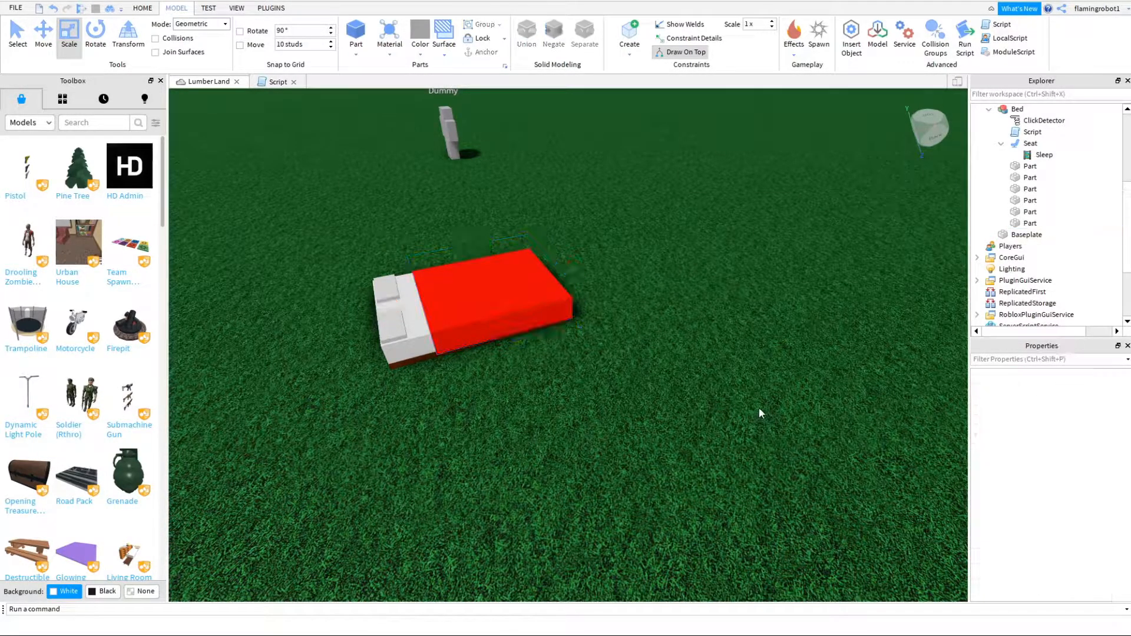
# - Turn off CanCollide for the original visible red blanket part
pyautogui.click(522, 282)
pyautogui.scroll(-3, 1083, 559)
pyautogui.click(773, 488)
pyautogui.moveTo(766, 487); pyautogui.dragTo(566, 383, button='right')
pyautogui.keyDown('alt'); pyautogui.click(591, 380); pyautogui.keyUp('alt')
pyautogui.scroll(-4, 1055, 545)
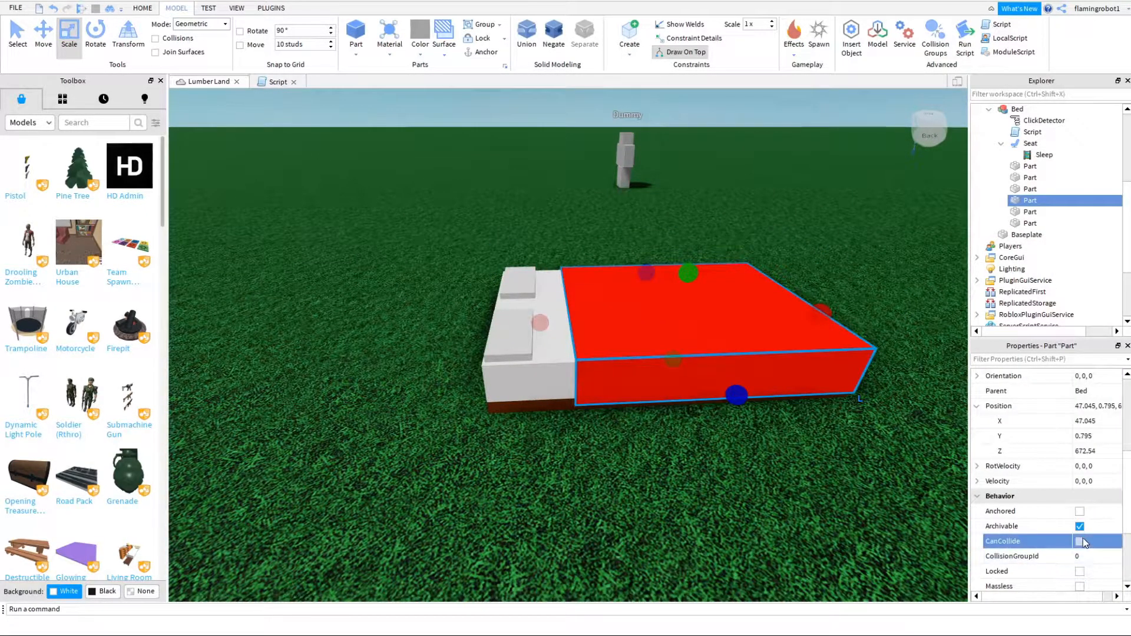
# - Union the white mattress part with the two pillows
pyautogui.click(715, 478)
pyautogui.click(514, 372)
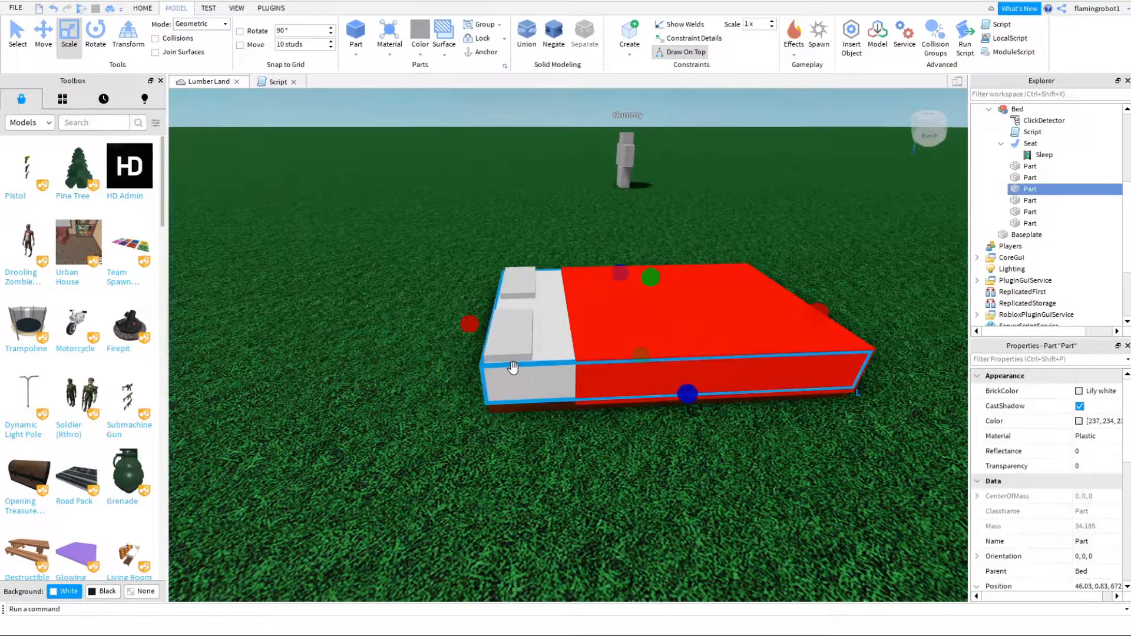
pyautogui.keyDown('ctrl'); pyautogui.click(526, 312); pyautogui.keyUp('ctrl')
pyautogui.click(522, 42)
pyautogui.moveTo(645, 295); pyautogui.dragTo(735, 397, button='right')
pyautogui.click(617, 433)
# - Rename the taller transparent blanket copy as Blank
pyautogui.scroll(4, 616, 432)
pyautogui.click(830, 330)
pyautogui.rightClick(1028, 202)
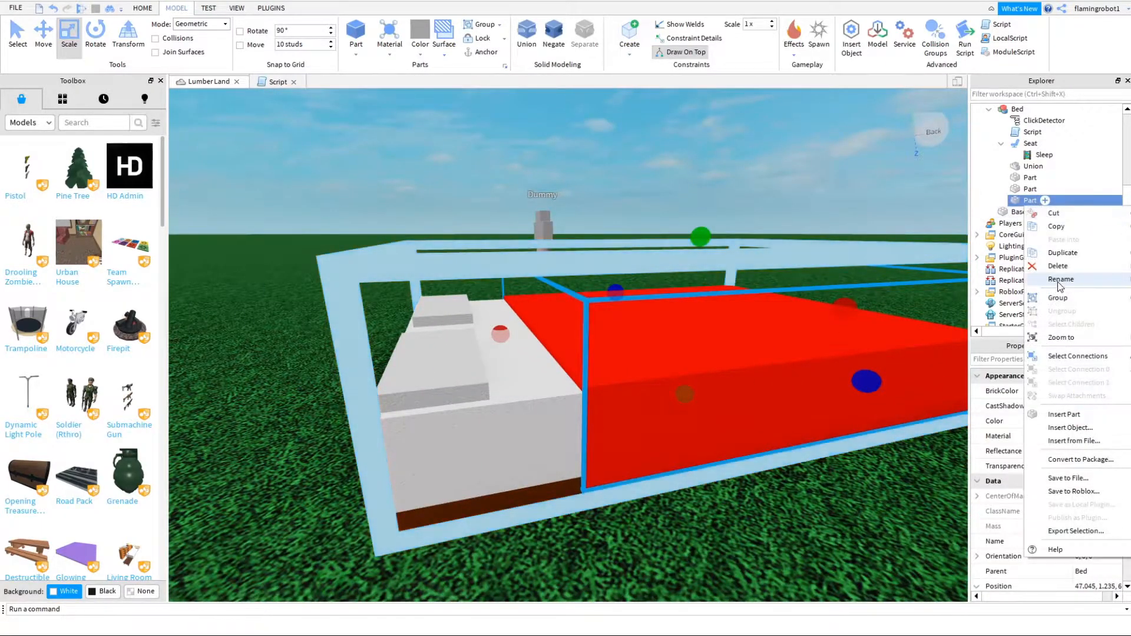
pyautogui.click(1059, 286)
pyautogui.write('Blank')
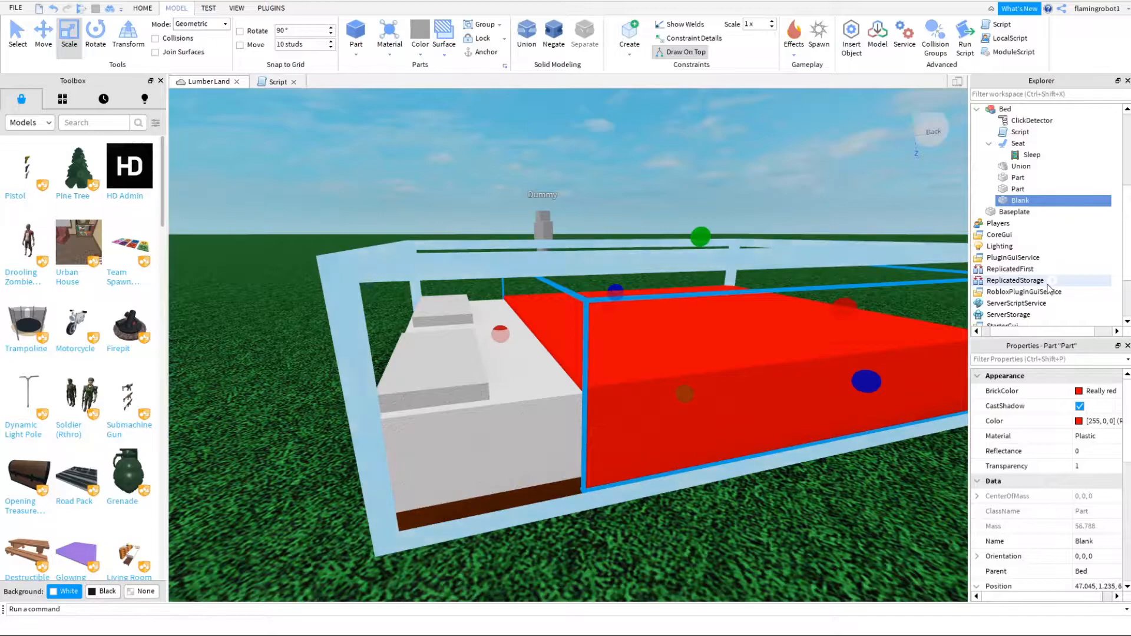
# - Rename the visible red blanket part as NorBlan
pyautogui.click(1018, 189)
pyautogui.rightClick(1013, 189)
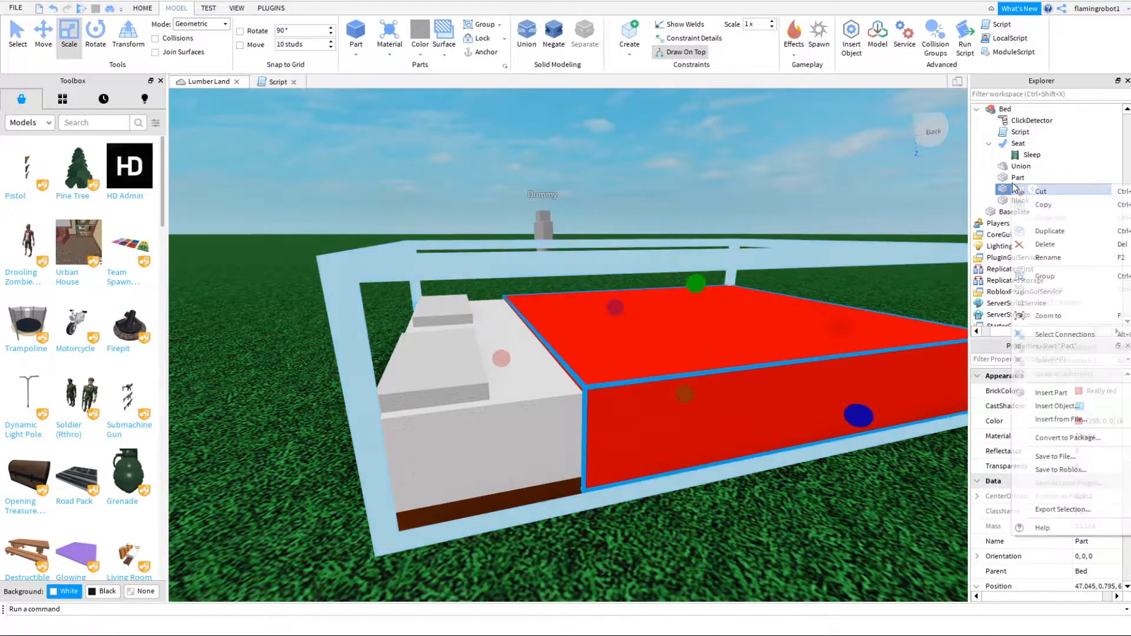
pyautogui.click(1067, 264)
pyautogui.write('No')
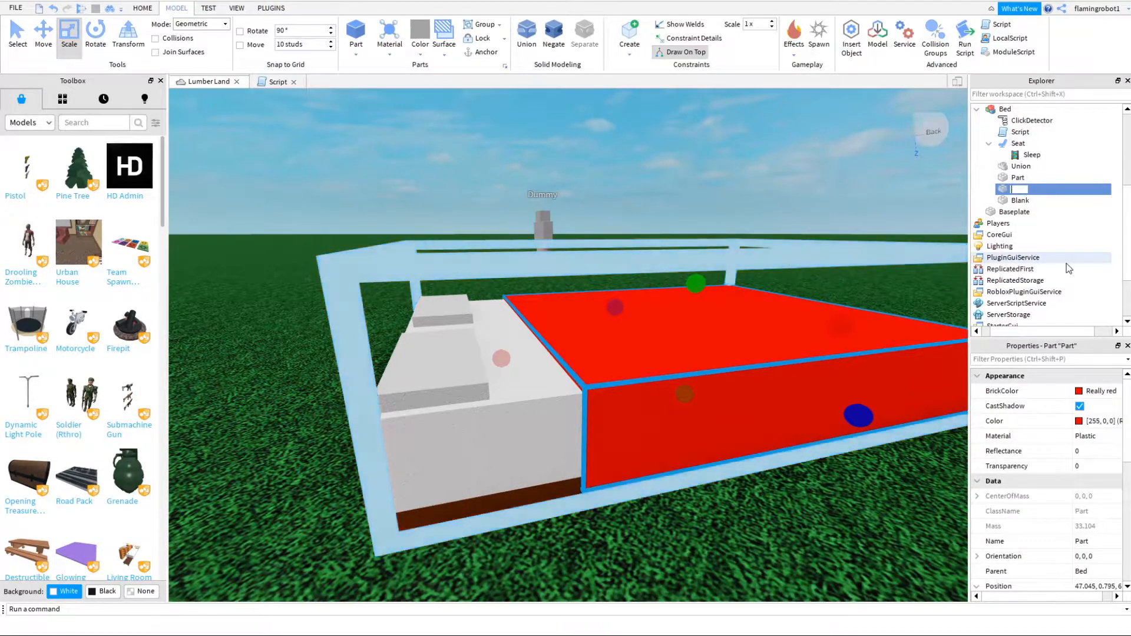
pyautogui.write('rBlan')
pyautogui.press('Return')
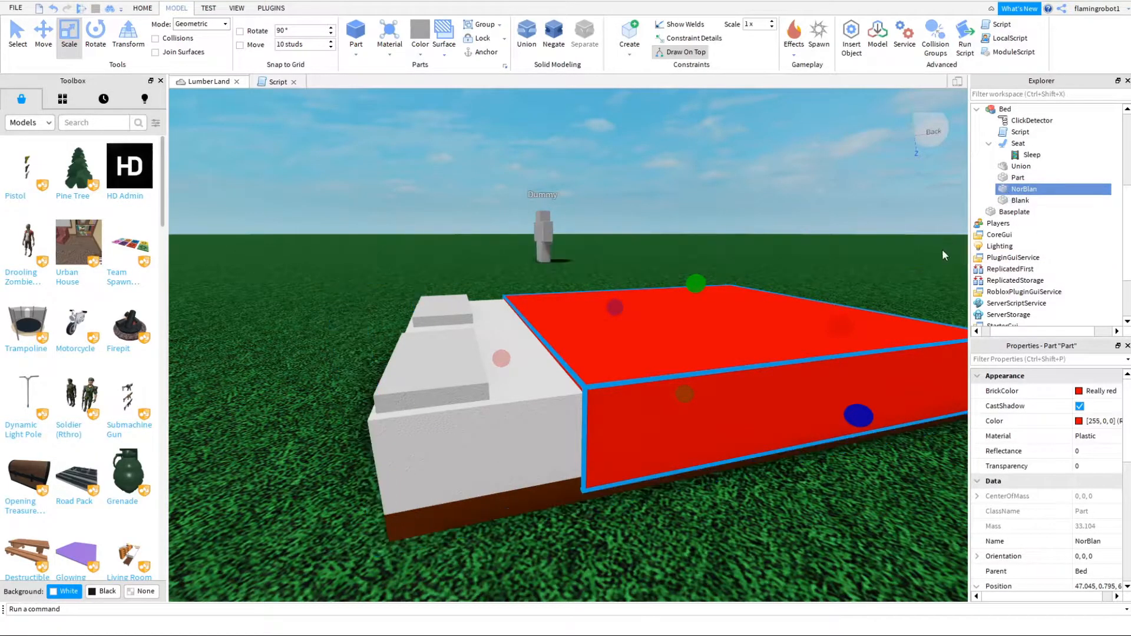
pyautogui.doubleClick(1005, 179)
pyautogui.moveTo(553, 368); pyautogui.dragTo(554, 368, button='right')
pyautogui.click(651, 483)
pyautogui.moveTo(650, 483); pyautogui.dragTo(650, 487, button='right')
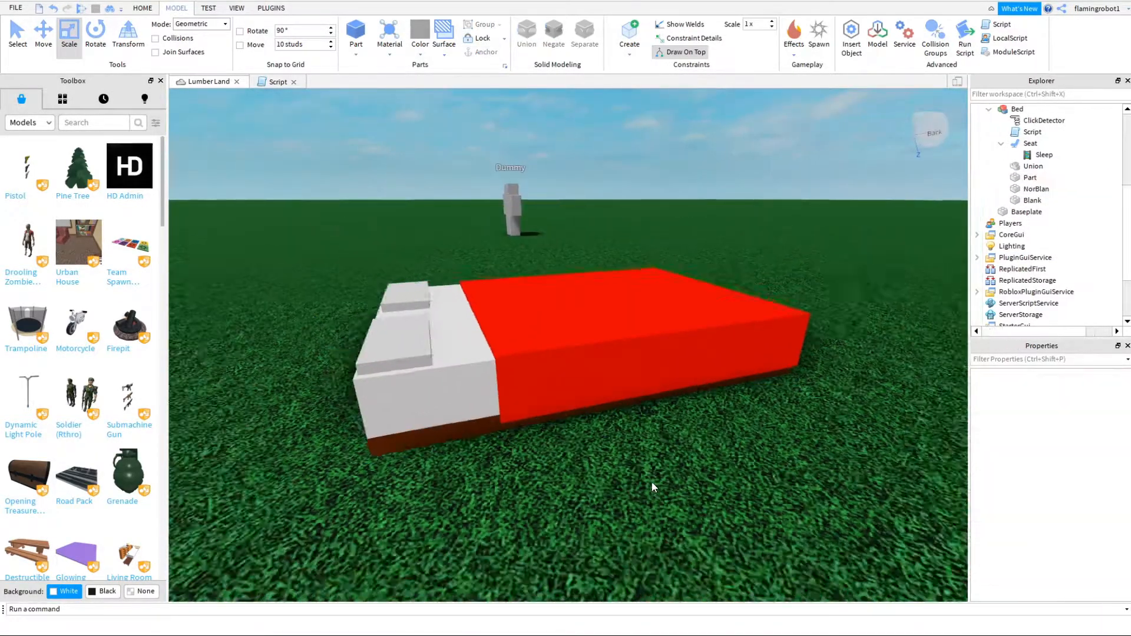
pyautogui.rightClick(1040, 178)
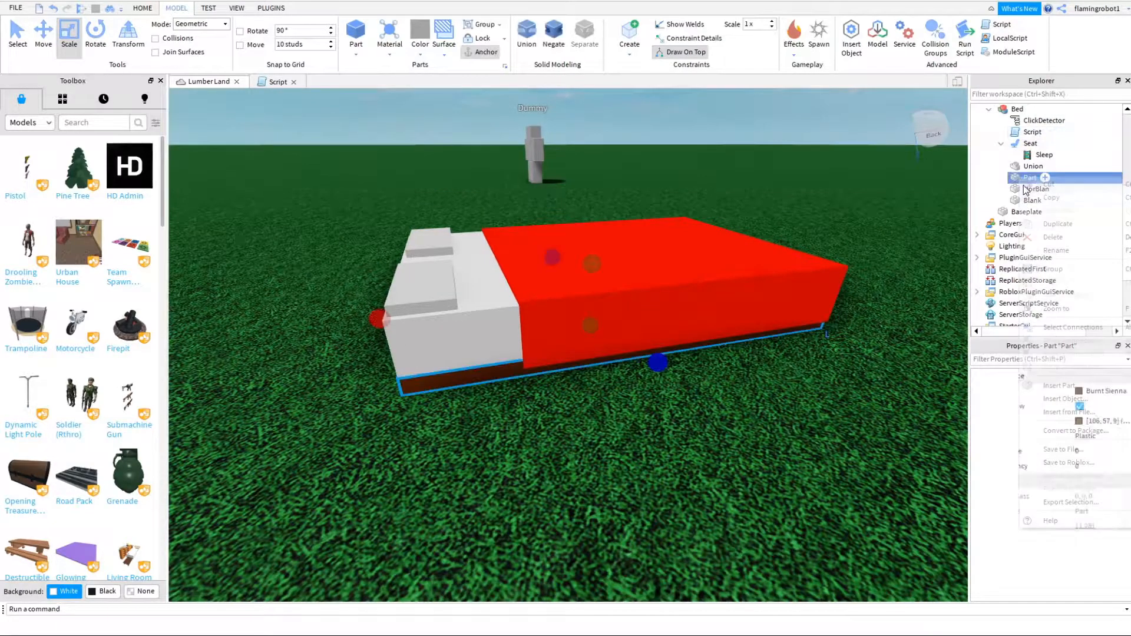
pyautogui.click(1060, 239)
pyautogui.hotkey('ctrl', 'z')
# - Rename the brown bottom part as Base and set it as the Bed model's PrimaryPart
pyautogui.rightClick(1037, 200)
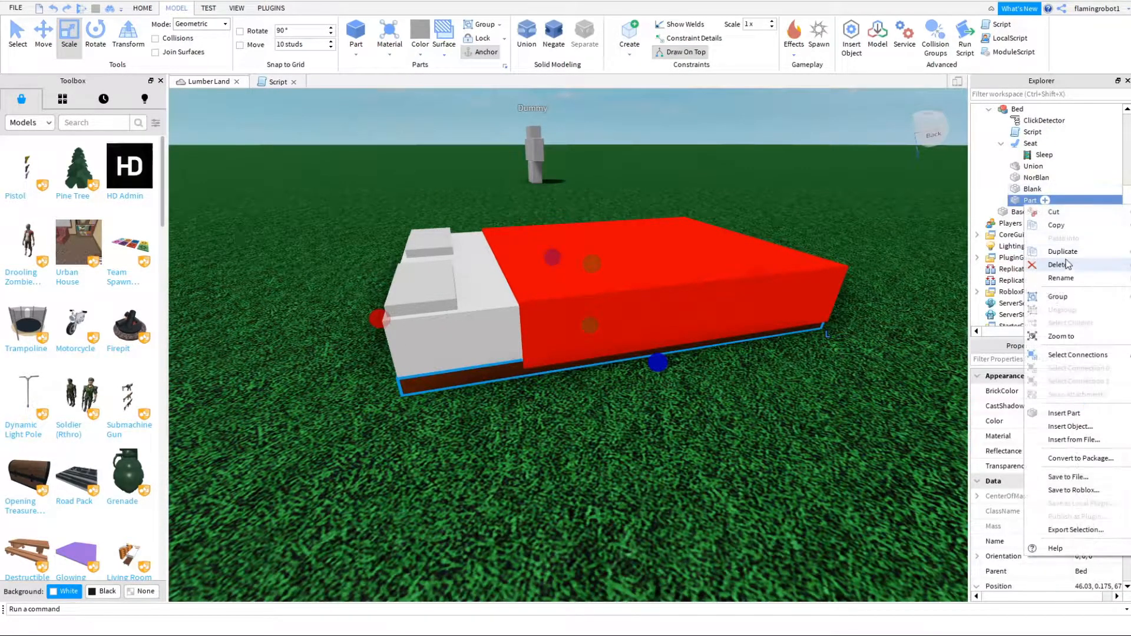
pyautogui.click(1070, 275)
pyautogui.write('Base')
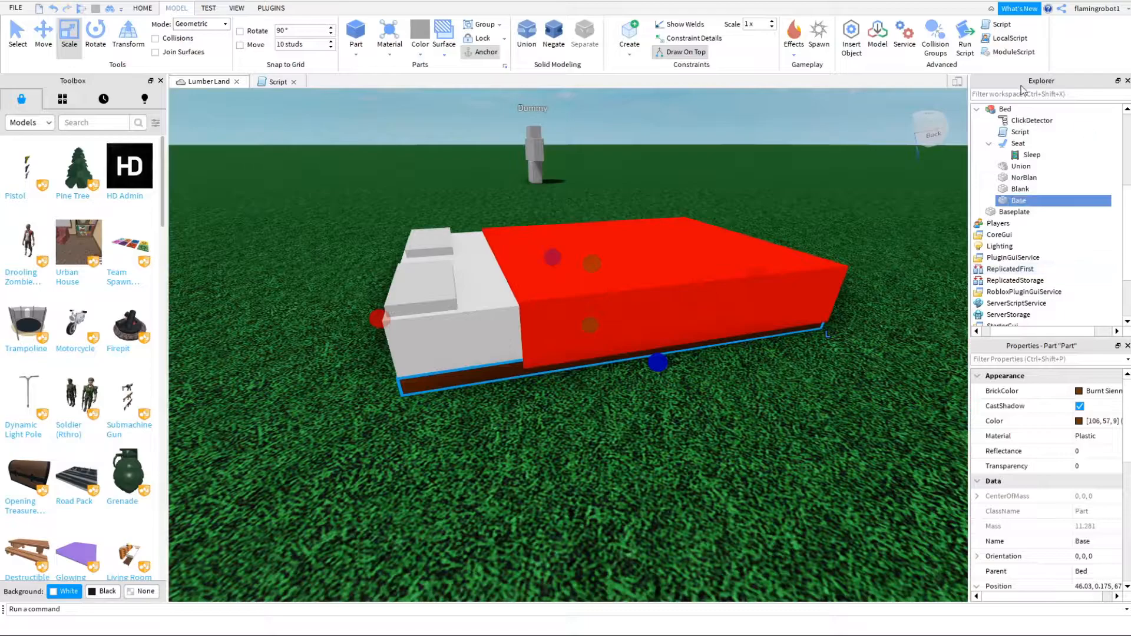
pyautogui.click(1005, 109)
pyautogui.click(1028, 201)
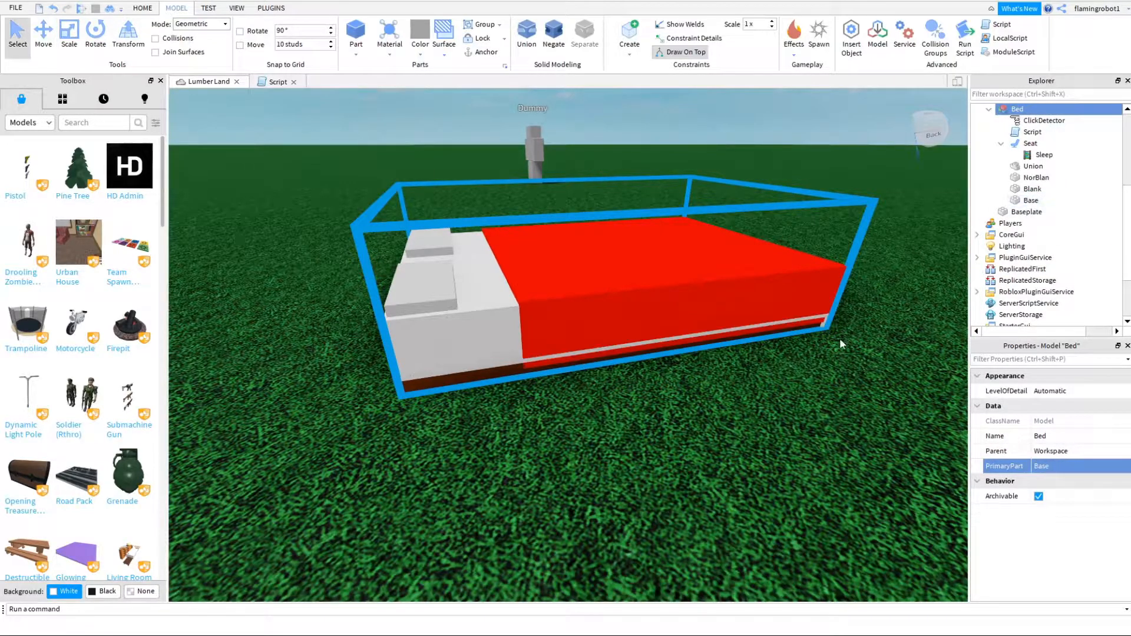
pyautogui.click(766, 403)
pyautogui.moveTo(754, 409); pyautogui.dragTo(752, 361, button='right')
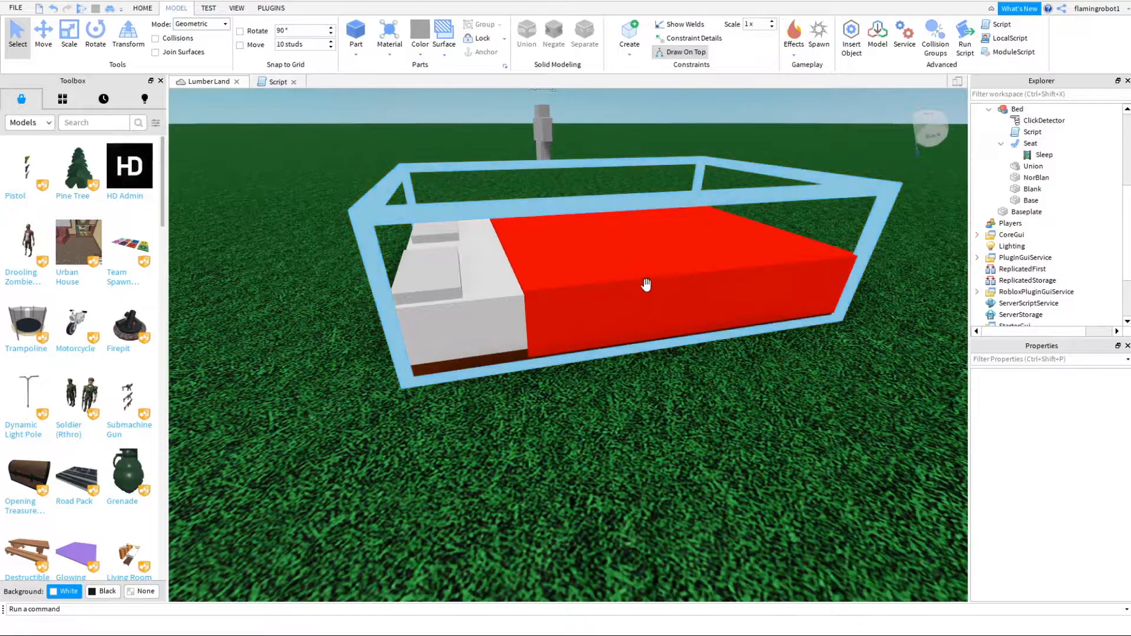
pyautogui.moveTo(758, 384); pyautogui.dragTo(758, 384, button='right')
pyautogui.press('w')
pyautogui.scroll(-5, 758, 384)
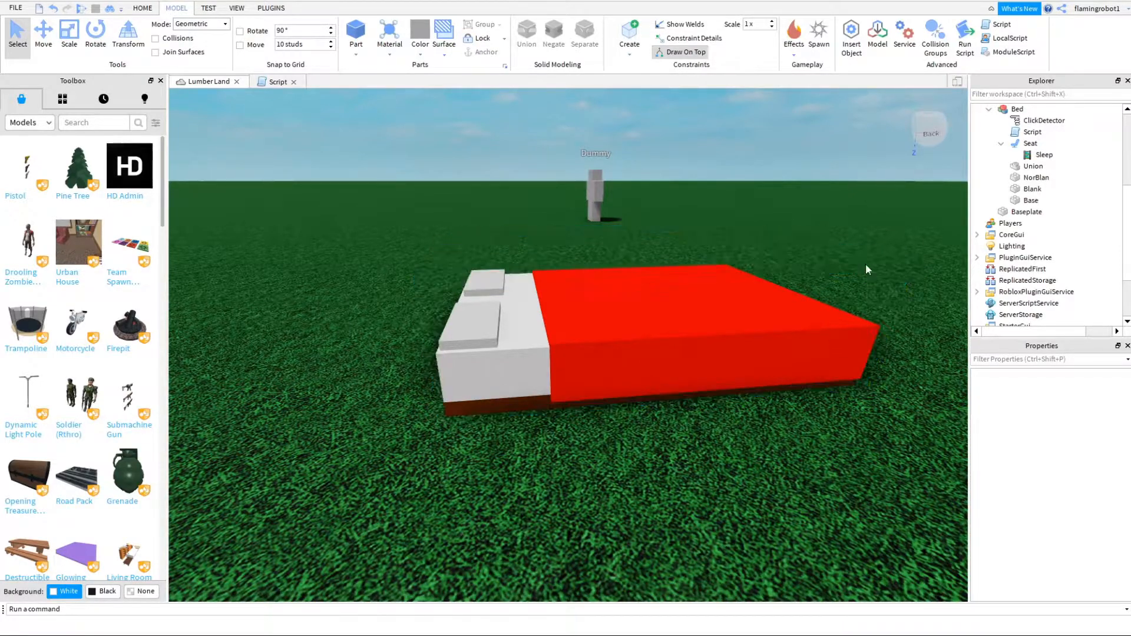
# - In the bed's script, add the line script.Parent.NorBlan.Transparency = 1 below anim:Play()
pyautogui.doubleClick(1025, 135)
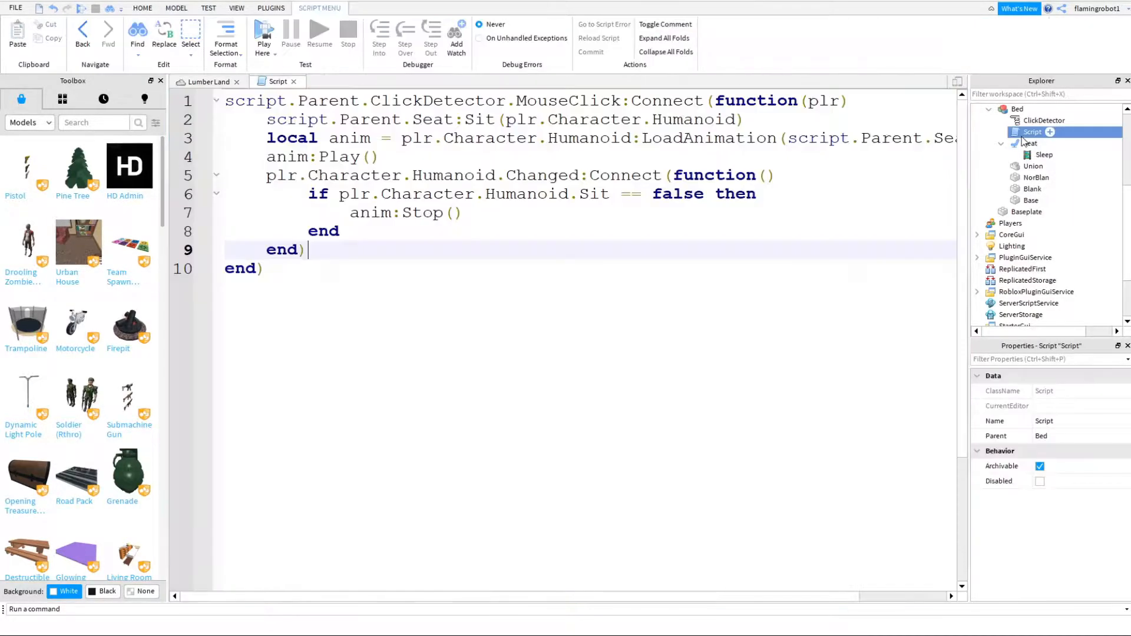
pyautogui.click(790, 156)
pyautogui.press('Return')
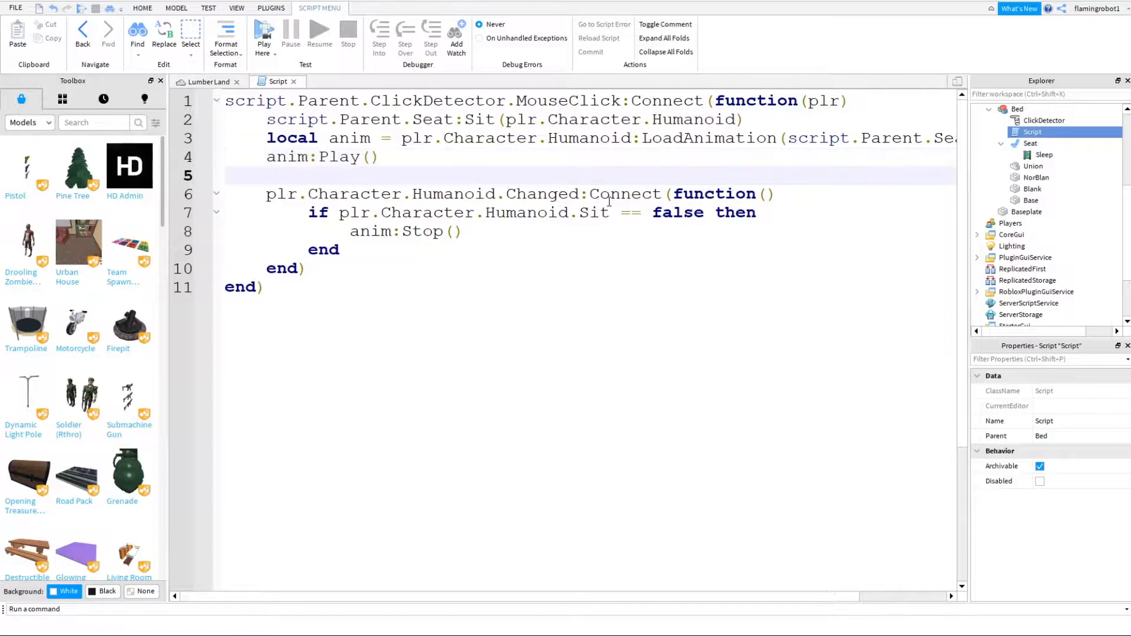
pyautogui.write('script.Parent.no')
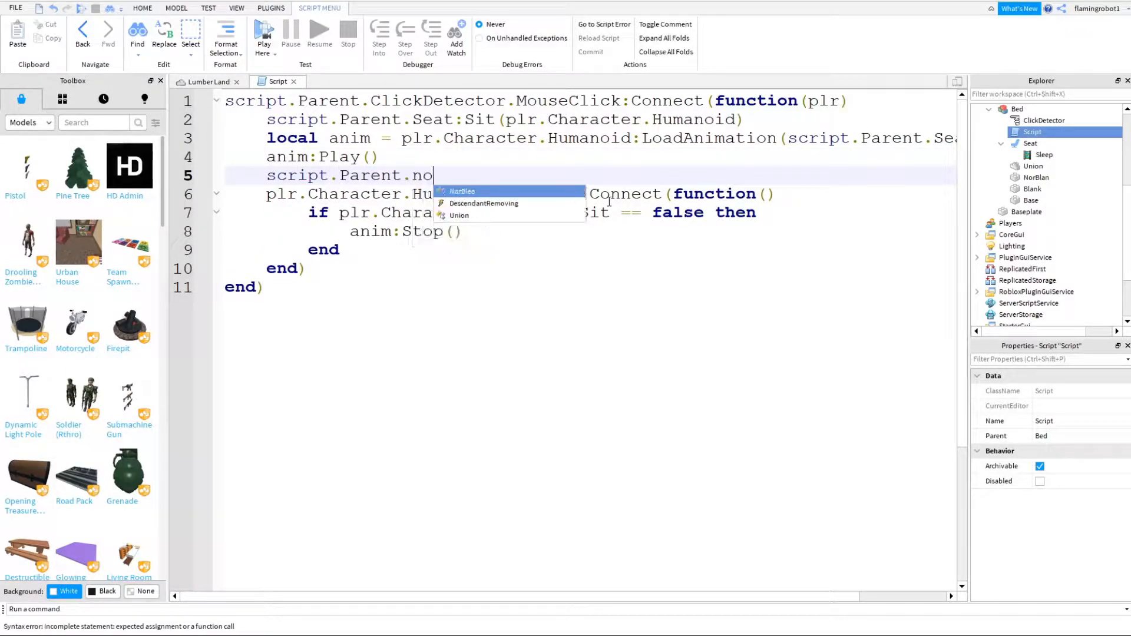
pyautogui.press('Tab')
pyautogui.write('.Touche')
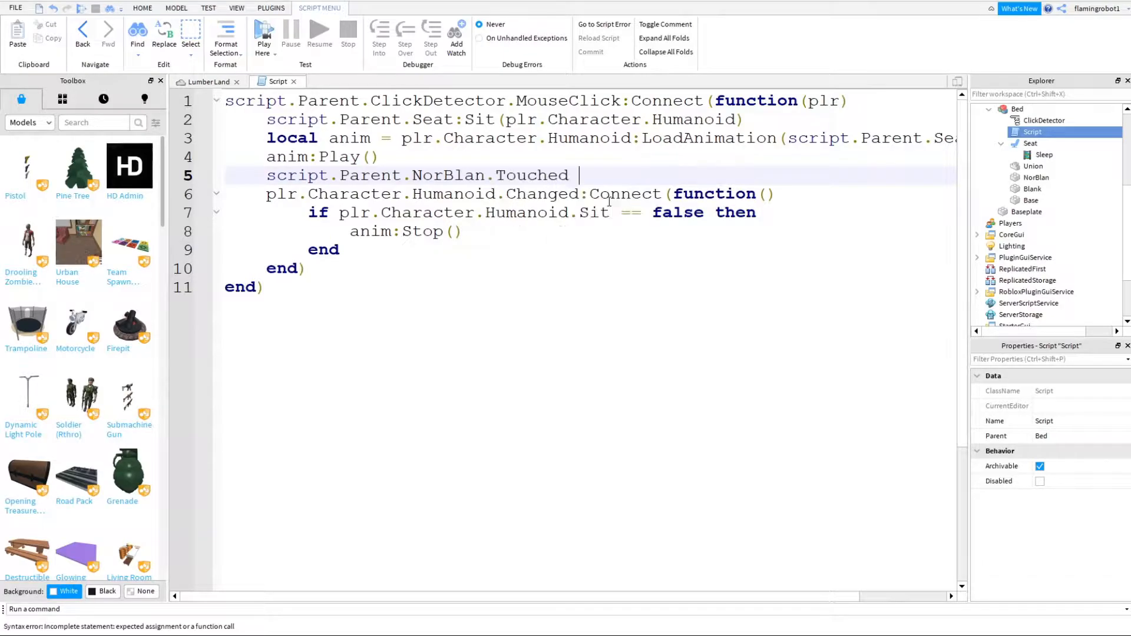
pyautogui.write('ran')
pyautogui.press('Tab')
pyautogui.write('= 1')
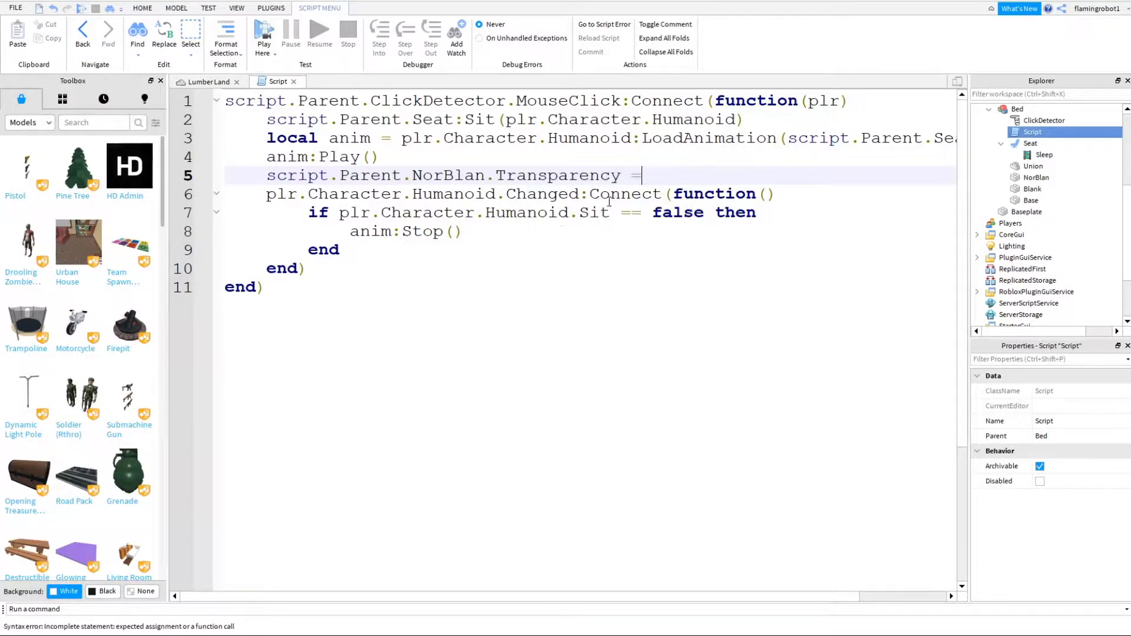
# - Add the line script.Parent.Blank.Transparency = 0 below the NorBlan transparency line
pyautogui.press('Return')
pyautogui.write('script.Parent')
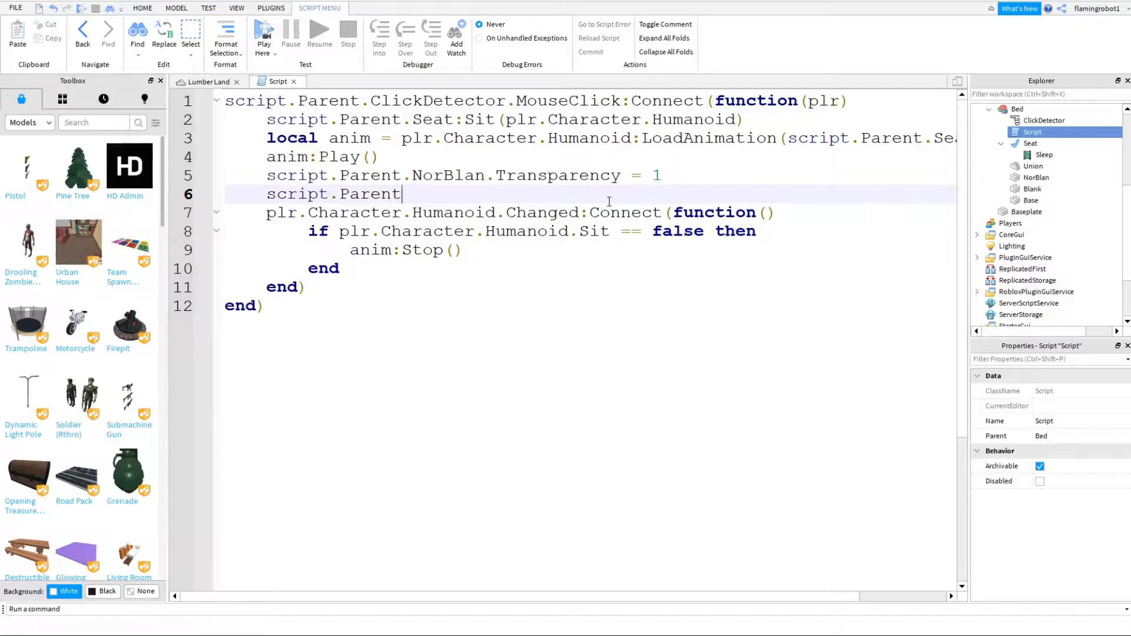
pyautogui.write('.Blank.tr')
pyautogui.press('Tab')
pyautogui.write('= ')
pyautogui.write('y')
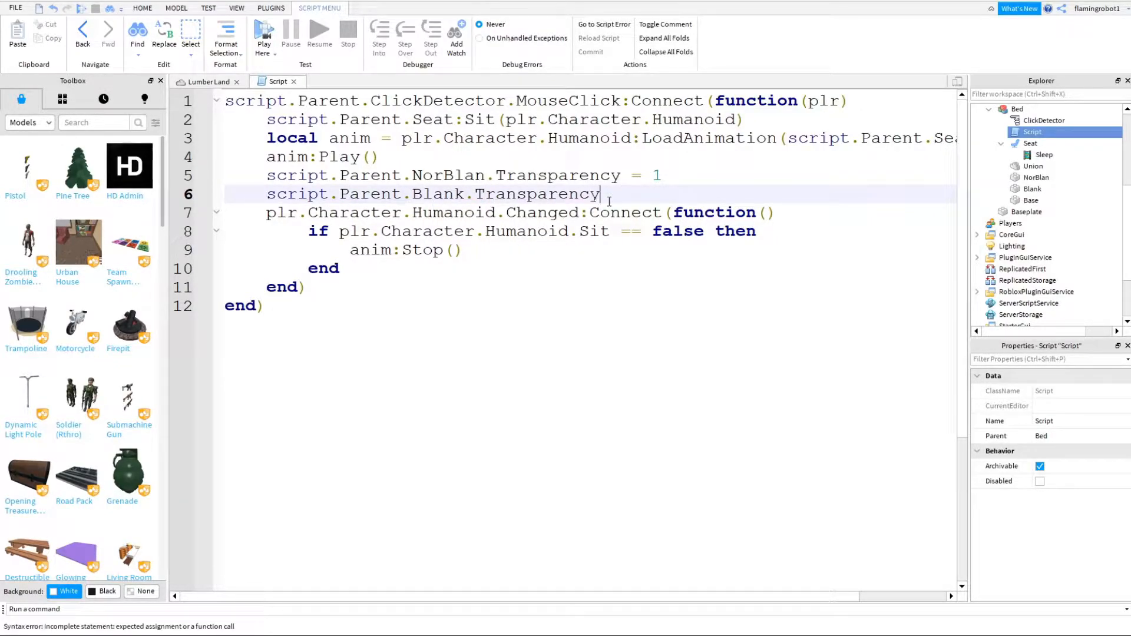
# - Copy both transparency lines below anim:Stop() and set the copied NorBlan transparency to 0
pyautogui.moveTo(669, 190); pyautogui.dragTo(291, 182)
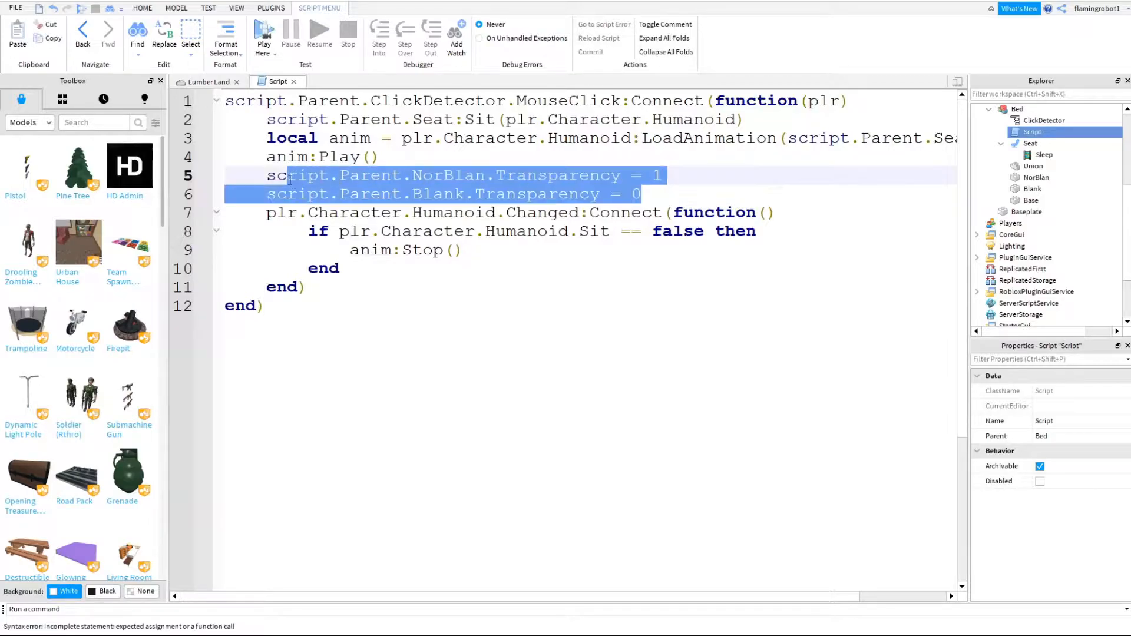
pyautogui.click(476, 258)
pyautogui.press('Return')
pyautogui.write('script.Parent.NorBlan.Transparency = 1 script.Parent.Blank.Transparency = 0')
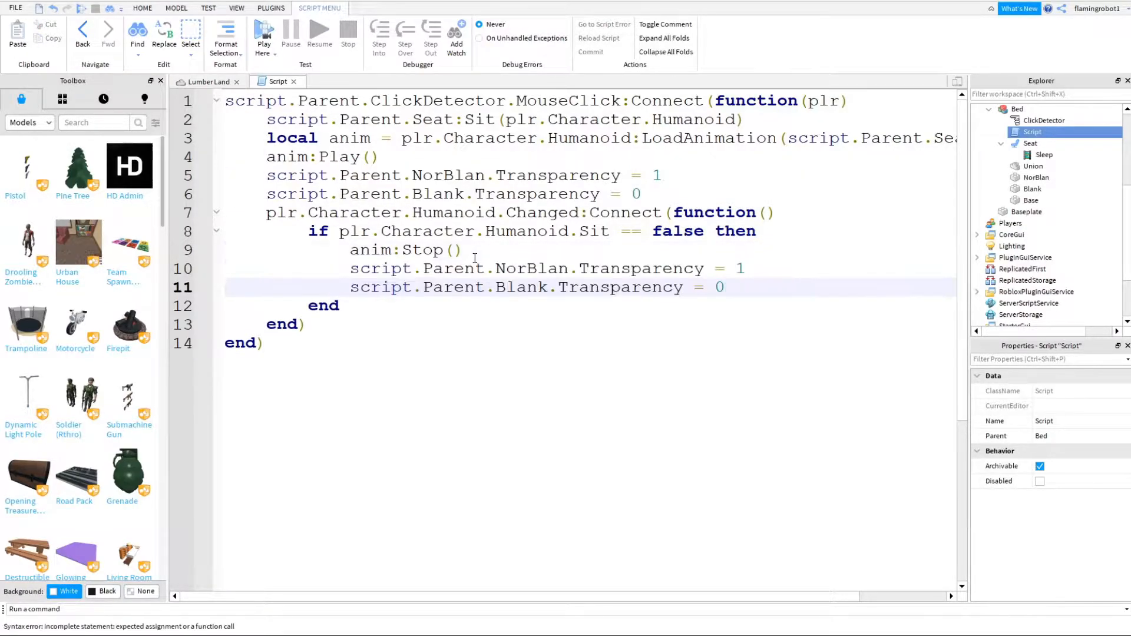
pyautogui.click(742, 270)
pyautogui.write('0')
pyautogui.click(725, 289)
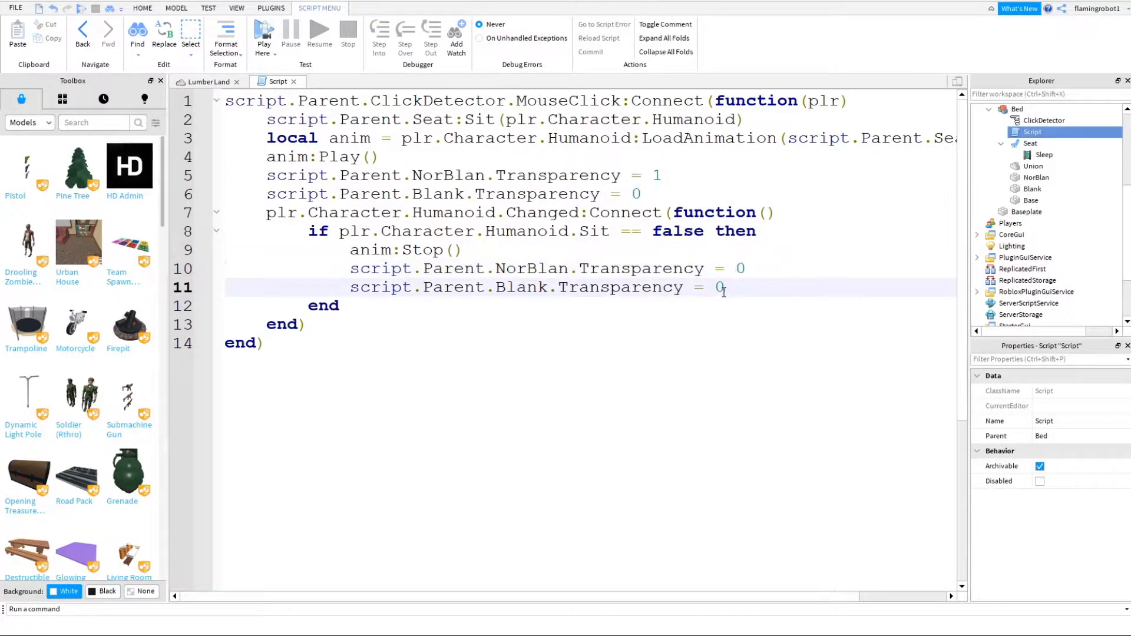
# - Playtest the place to check the blanket swap when the player sleeps in the bed, and stop the test
pyautogui.click(177, 84)
pyautogui.click(533, 34)
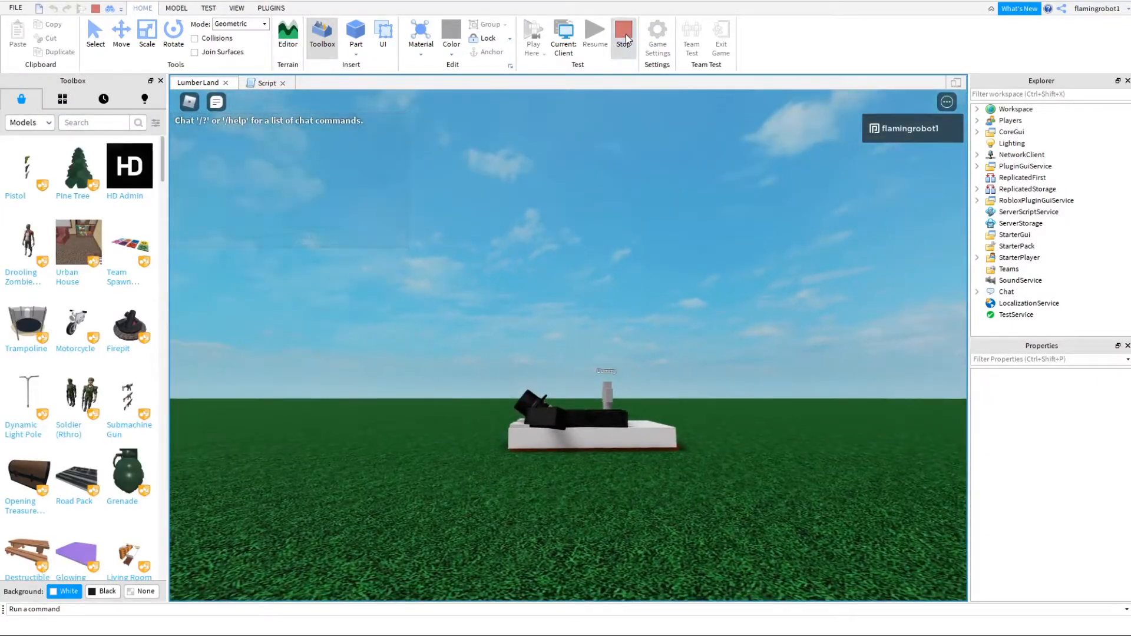
pyautogui.click(624, 44)
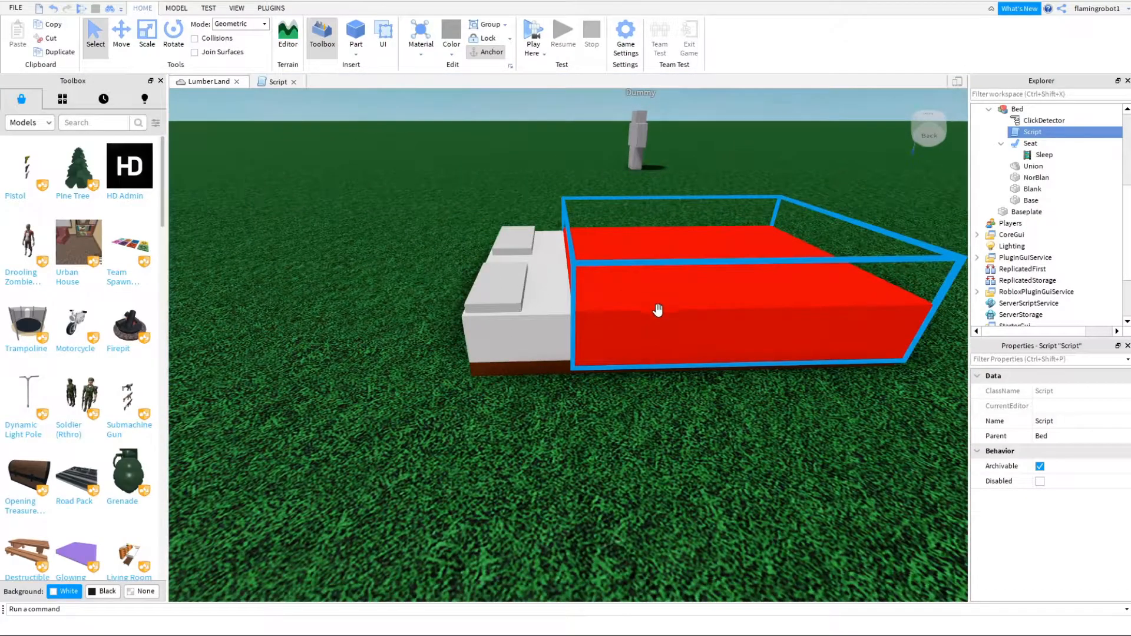
# - Anchor the two red blanket parts, Blank and NorBlan
pyautogui.click(657, 308)
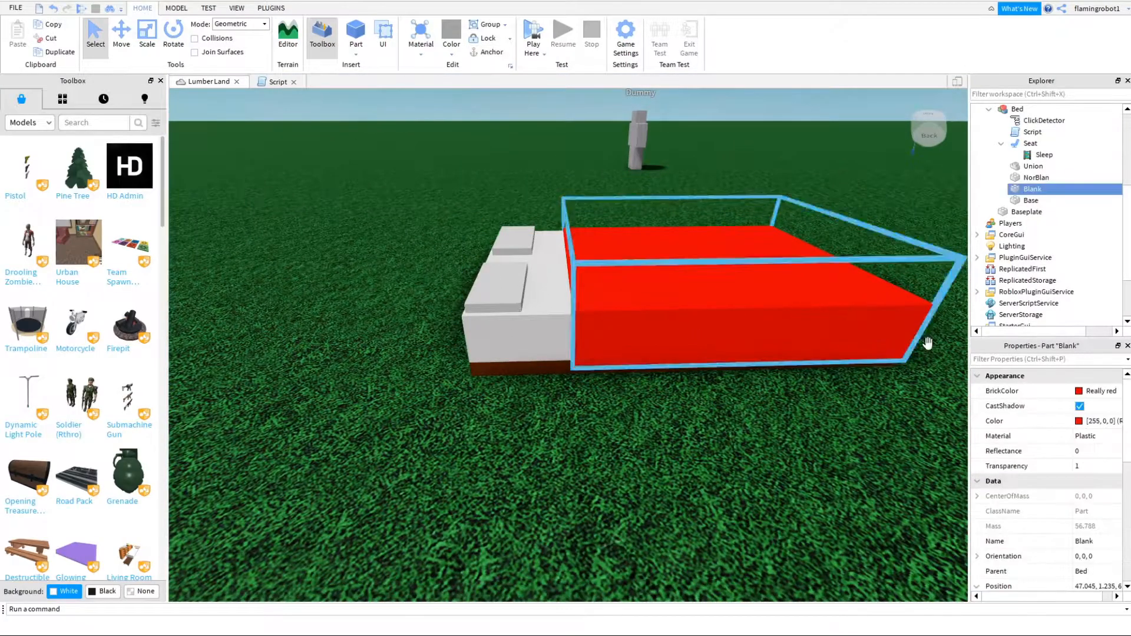
pyautogui.keyDown('ctrl'); pyautogui.click(1031, 178); pyautogui.keyUp('ctrl')
pyautogui.scroll(-3, 1076, 481)
pyautogui.click(1083, 557)
pyautogui.click(803, 446)
# - Anchor the white mattress and pillow union
pyautogui.moveTo(804, 447); pyautogui.dragTo(790, 489, button='right')
pyautogui.scroll(-3, 581, 233)
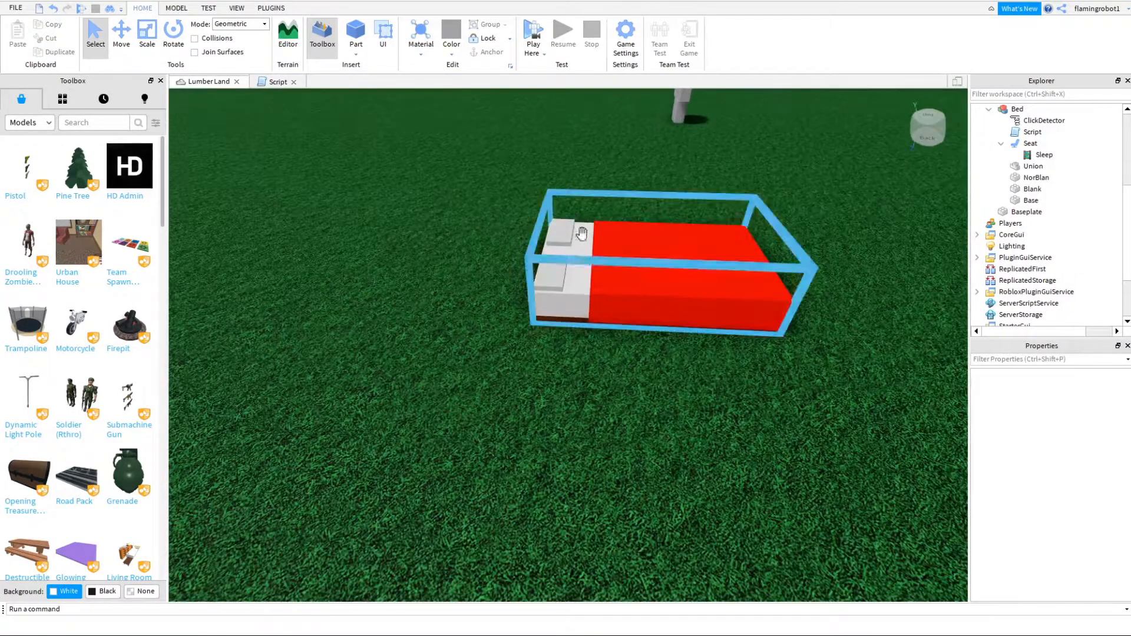
pyautogui.click(581, 233)
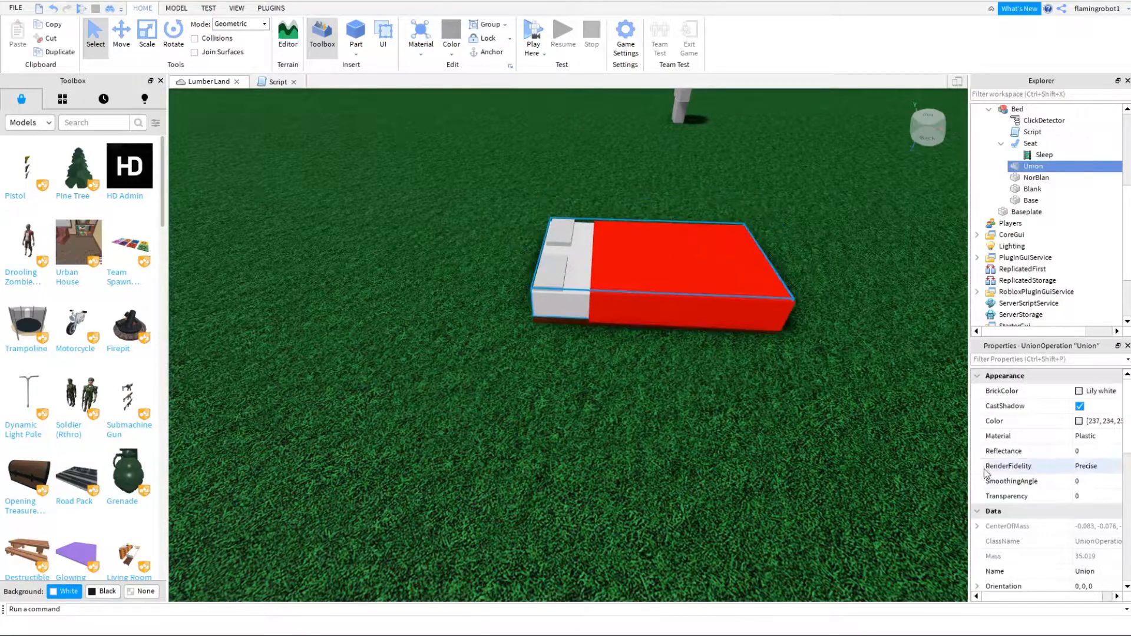
pyautogui.scroll(-3, 1097, 529)
pyautogui.scroll(-2, 1095, 529)
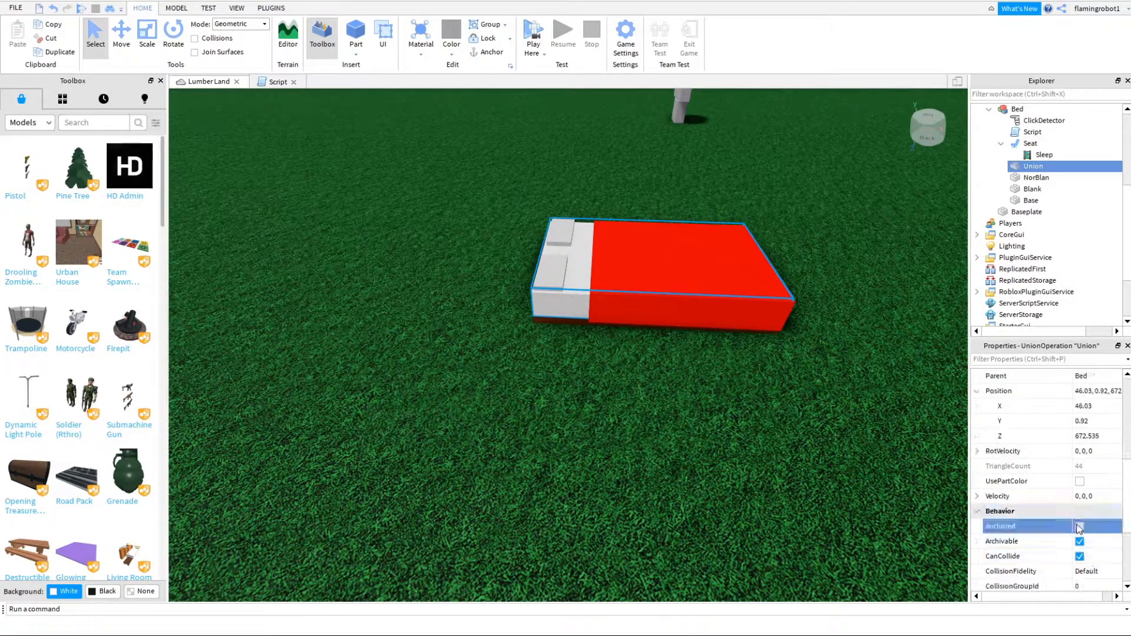
pyautogui.click(1082, 527)
pyautogui.click(843, 347)
# - Playtest the bed by lying down, jumping out and lying down again, and stop the test
pyautogui.click(550, 30)
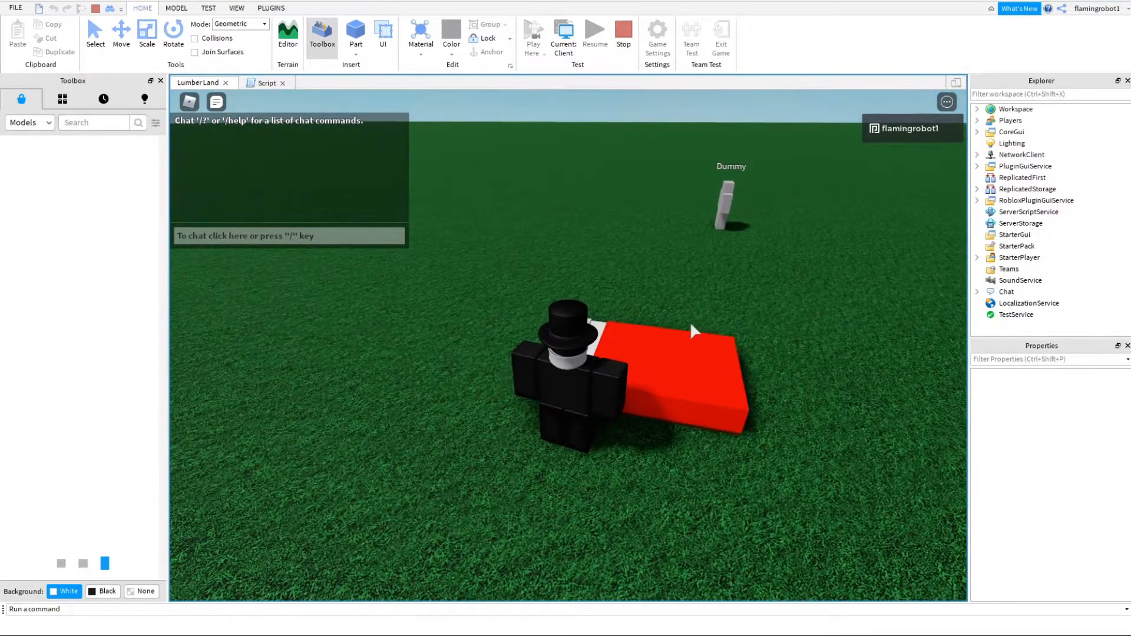
pyautogui.moveTo(690, 354); pyautogui.dragTo(691, 353, button='right')
pyautogui.moveTo(585, 419); pyautogui.dragTo(652, 450, button='right')
pyautogui.press('space')
pyautogui.press('s')
pyautogui.click(635, 439)
pyautogui.press('space')
pyautogui.click(629, 52)
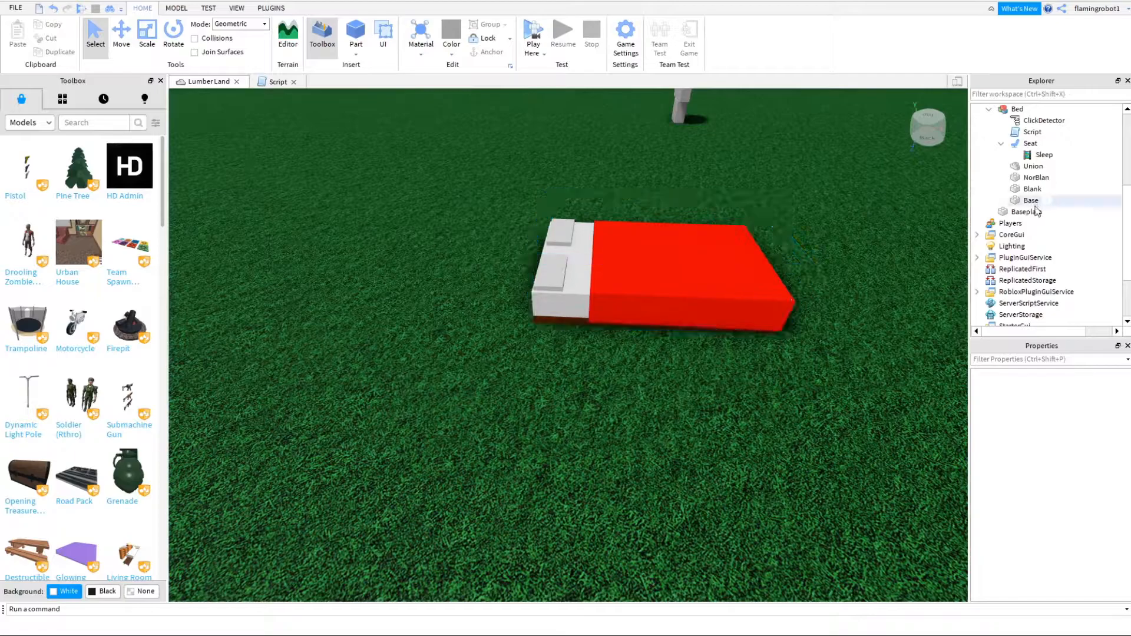
# - Set the Blank part's Transparency to 0
pyautogui.click(1028, 189)
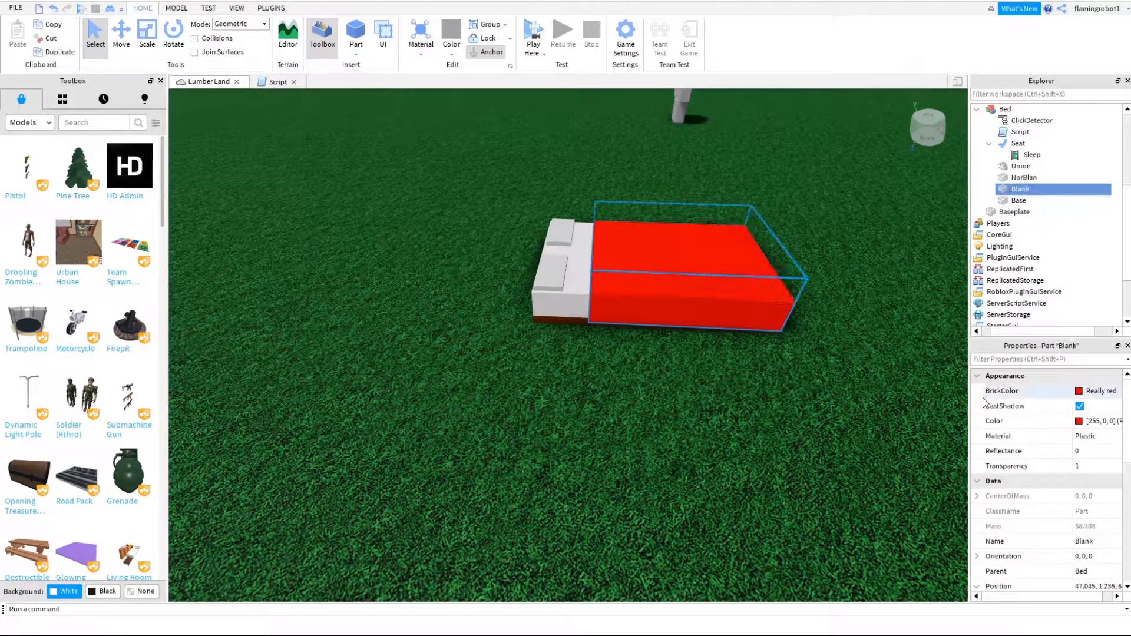
pyautogui.click(1084, 466)
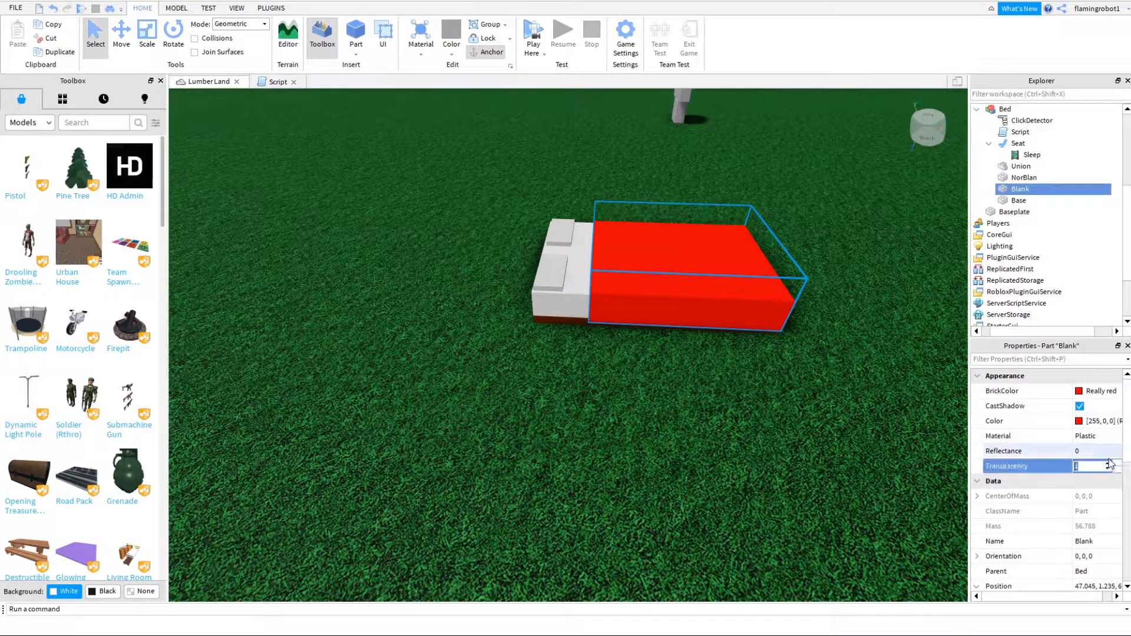
pyautogui.write('0')
# - Duplicate the Blank part and scale the copy into a smaller block inside the blanket that protrudes from its pillow end
pyautogui.click(146, 36)
pyautogui.hotkey('ctrl', 'd')
pyautogui.moveTo(694, 209); pyautogui.dragTo(695, 217)
pyautogui.press('w')
pyautogui.moveTo(695, 217); pyautogui.dragTo(694, 217, button='right')
pyautogui.press('a')
pyautogui.keyDown('ctrl'); pyautogui.moveTo(715, 246); pyautogui.dragTo(710, 246); pyautogui.keyUp('ctrl')
pyautogui.moveTo(576, 299); pyautogui.dragTo(559, 255)
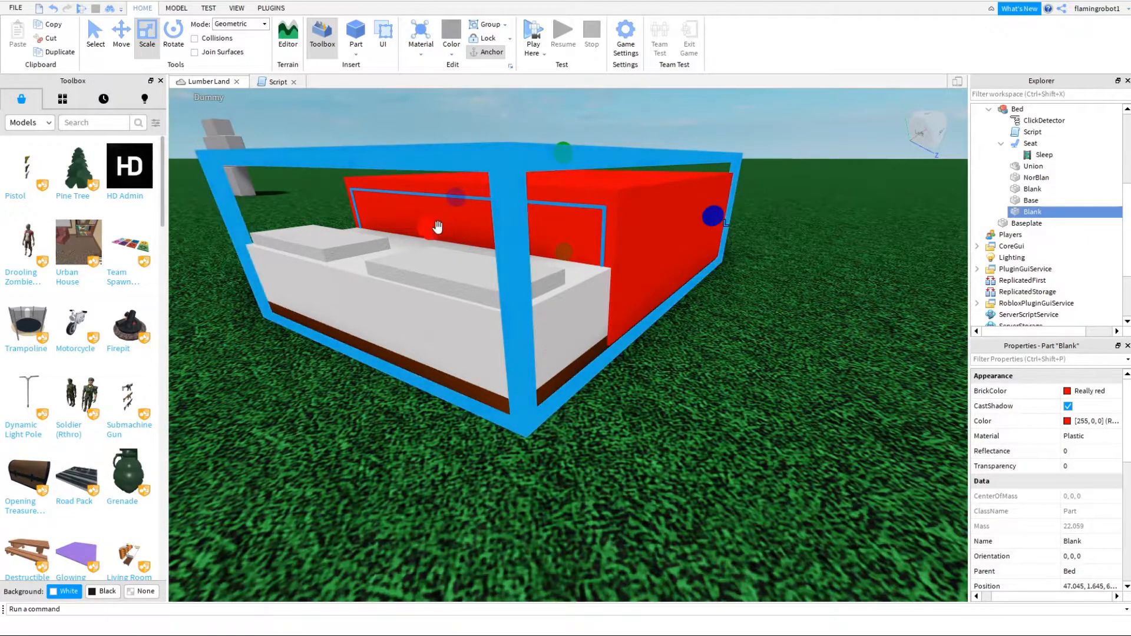
pyautogui.moveTo(430, 226); pyautogui.dragTo(383, 235)
pyautogui.press('d')
pyautogui.moveTo(730, 270); pyautogui.dragTo(729, 270, button='right')
pyautogui.moveTo(610, 331); pyautogui.dragTo(596, 330)
pyautogui.moveTo(575, 242); pyautogui.dragTo(575, 242, button='right')
pyautogui.press('a')
# - Negate the smaller block and union it with Blank to hollow out the blanket from the pillow end
pyautogui.click(176, 8)
pyautogui.click(208, 8)
pyautogui.click(176, 8)
pyautogui.click(554, 35)
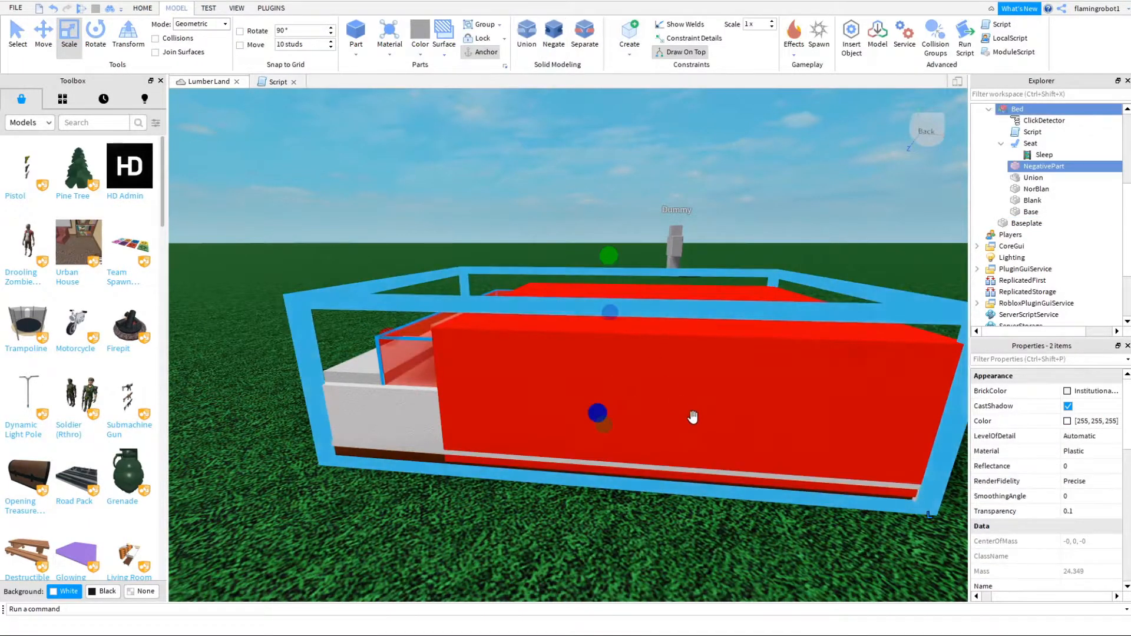
pyautogui.keyDown('ctrl'); pyautogui.click(736, 405); pyautogui.keyUp('ctrl')
pyautogui.keyDown('ctrl'); pyautogui.keyDown('alt'); pyautogui.click(727, 389); pyautogui.keyUp('alt'); pyautogui.keyUp('ctrl')
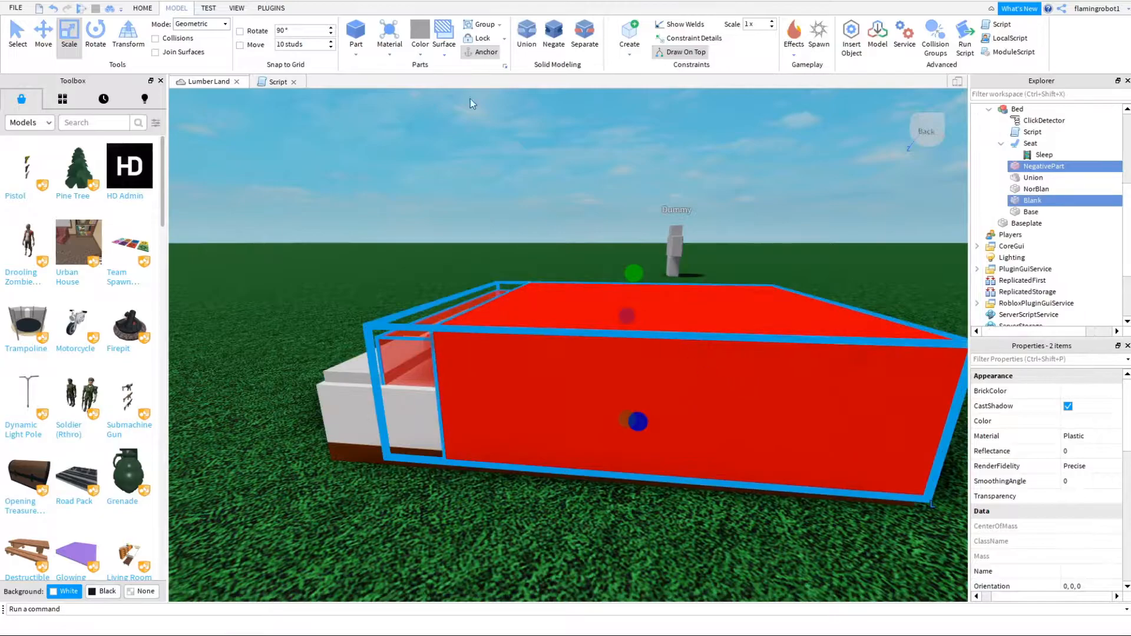
pyautogui.click(524, 40)
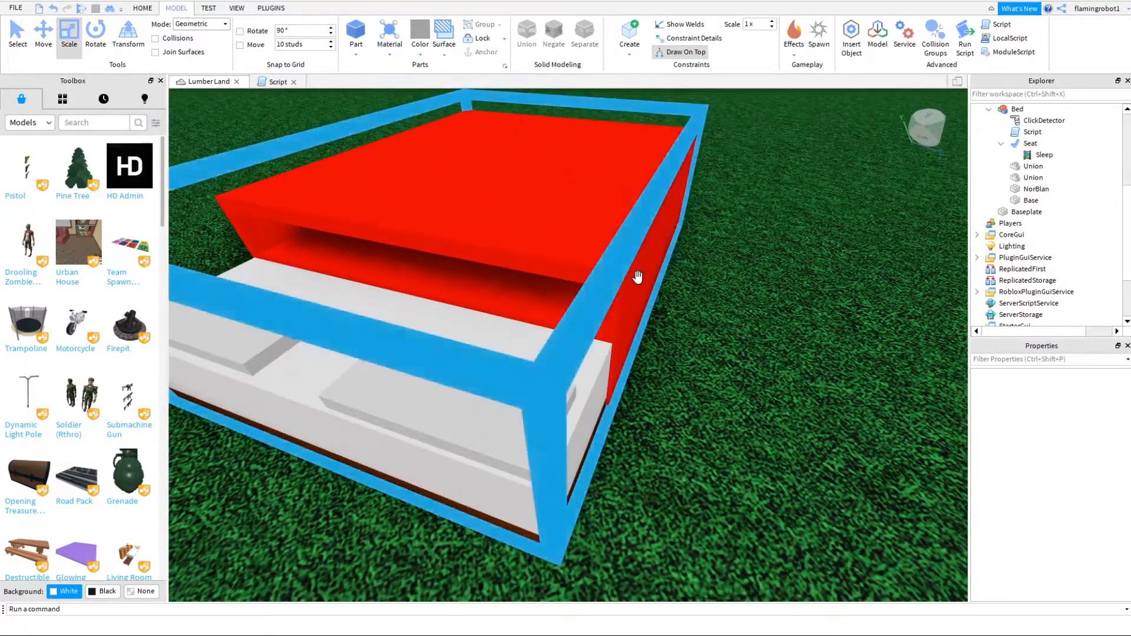
# - Rename the hollowed blanket union as Blank and make it fully transparent
pyautogui.rightClick(1042, 177)
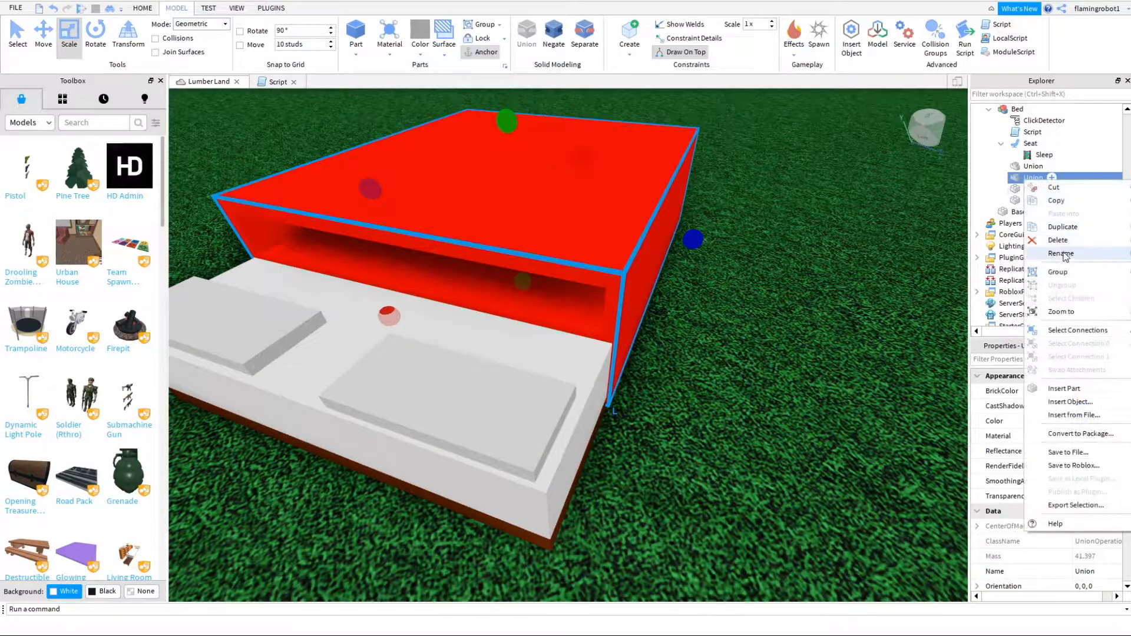
pyautogui.click(1018, 265)
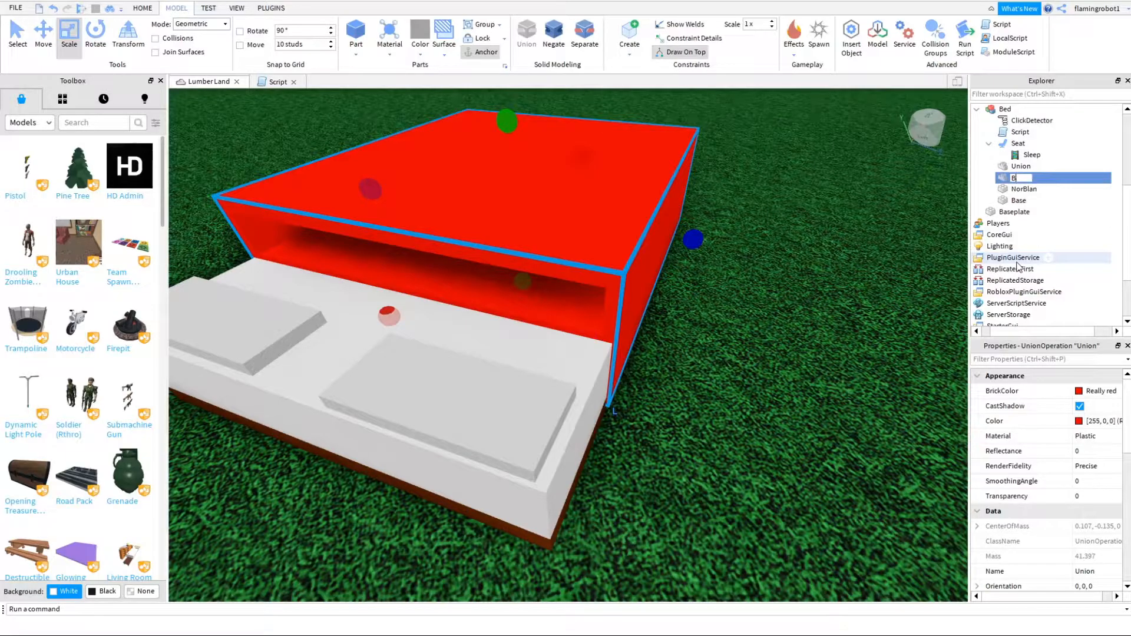
pyautogui.scroll(-10, 1061, 471)
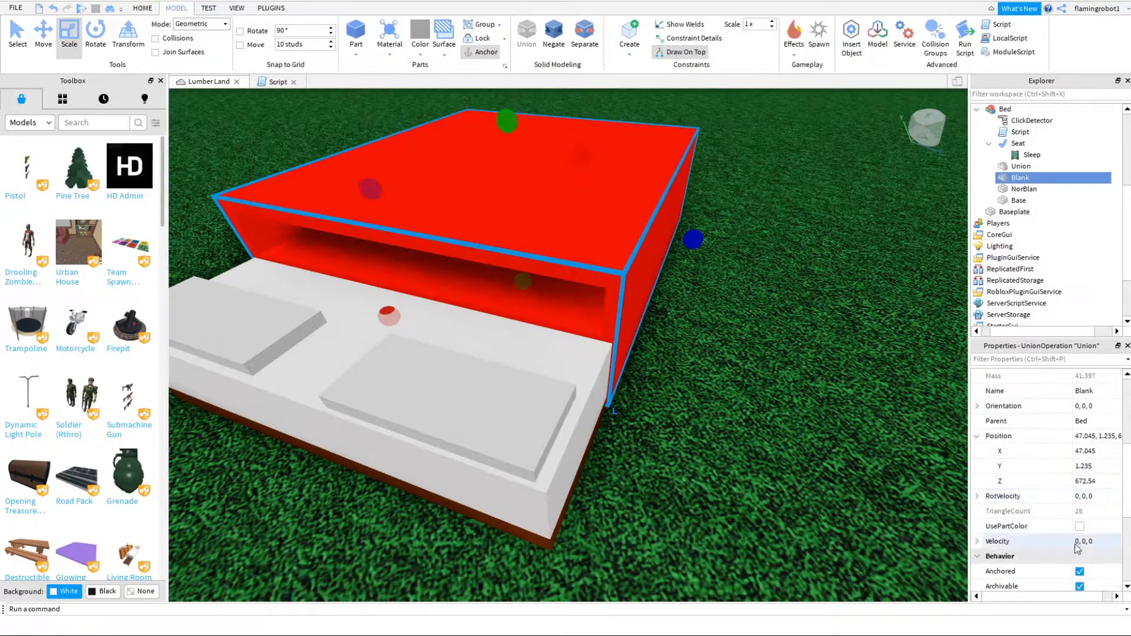
pyautogui.scroll(7, 1085, 466)
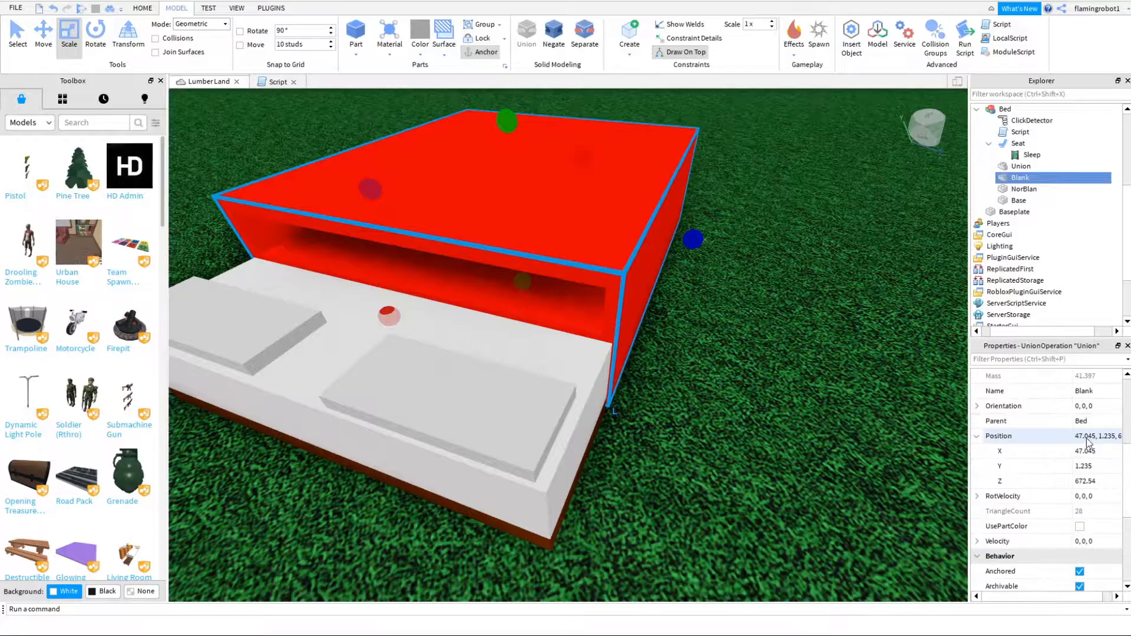
pyautogui.scroll(-5, 705, 416)
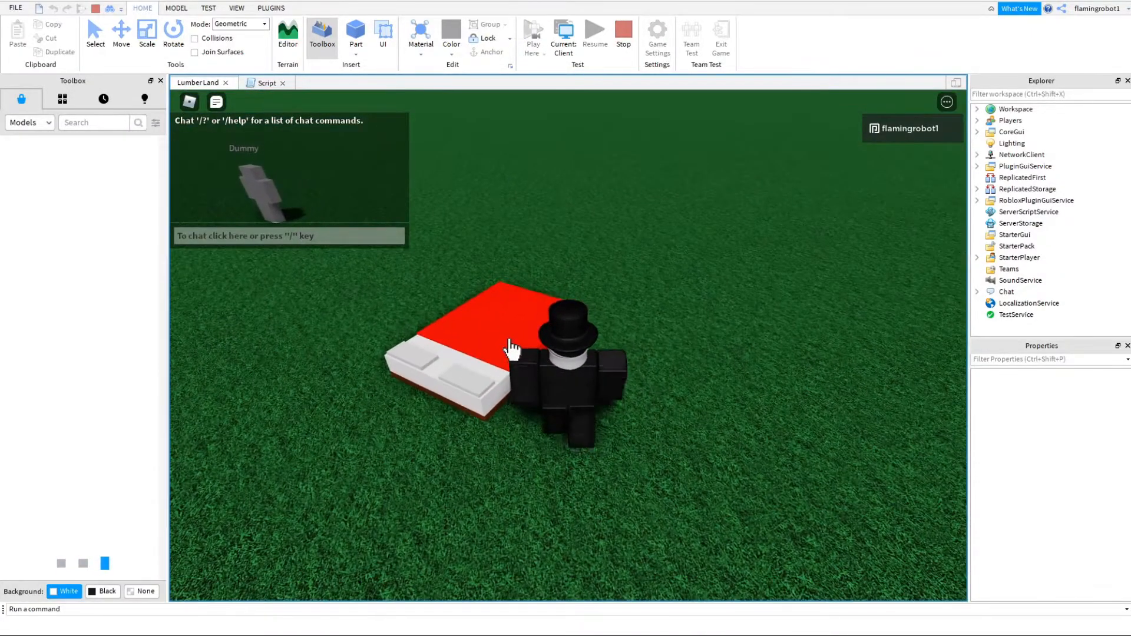
# - Playtest sleeping under the hollowed blanket, jumping out and getting back into bed, and stop the test
pyautogui.click(510, 348)
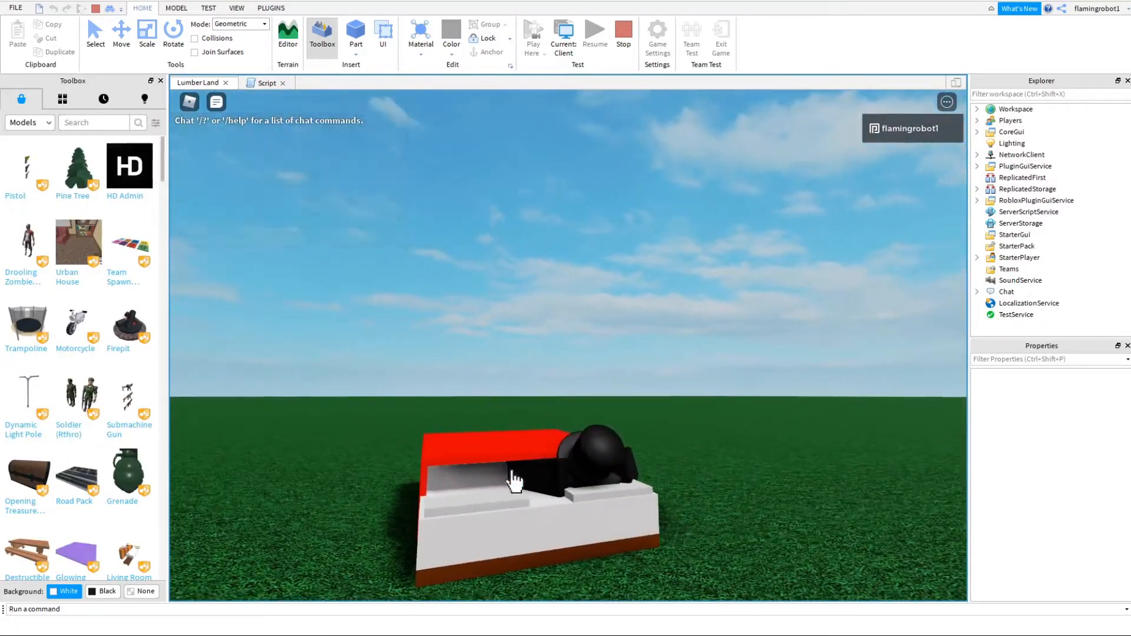
pyautogui.moveTo(454, 451); pyautogui.dragTo(457, 463, button='right')
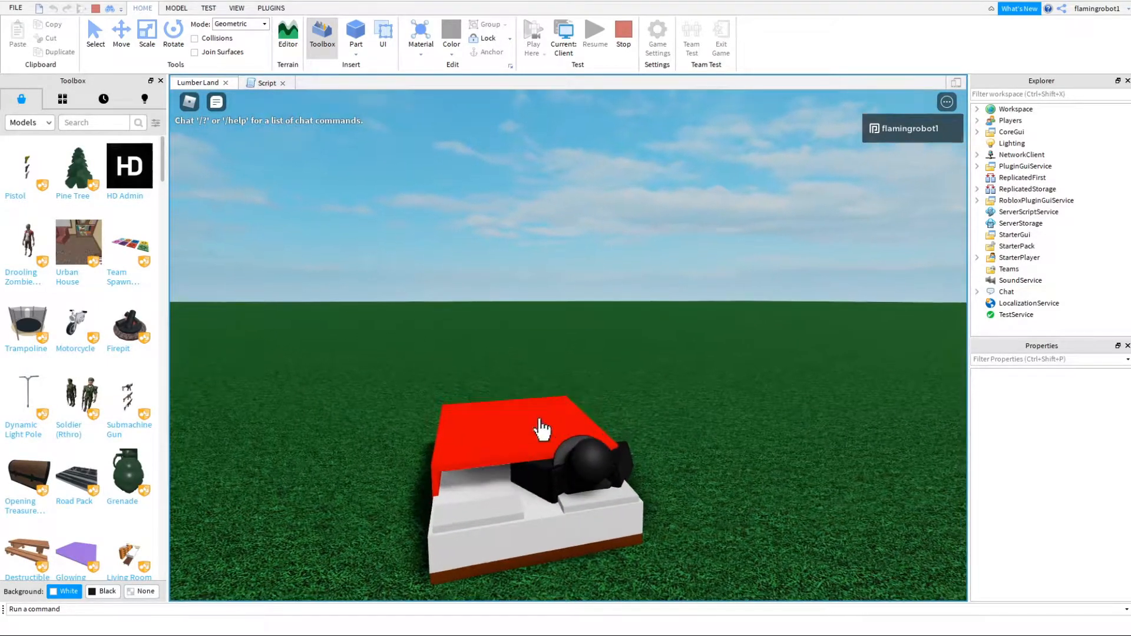
pyautogui.press('space')
pyautogui.moveTo(643, 451); pyautogui.dragTo(644, 453, button='right')
pyautogui.press('a')
pyautogui.click(645, 453)
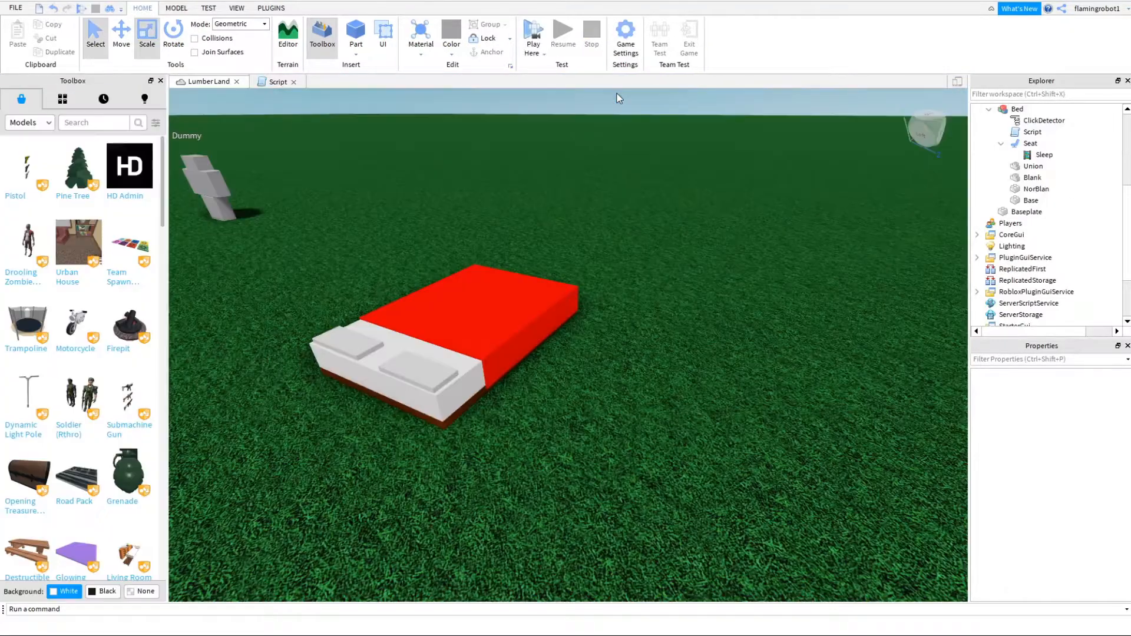
pyautogui.scroll(-5, 599, 183)
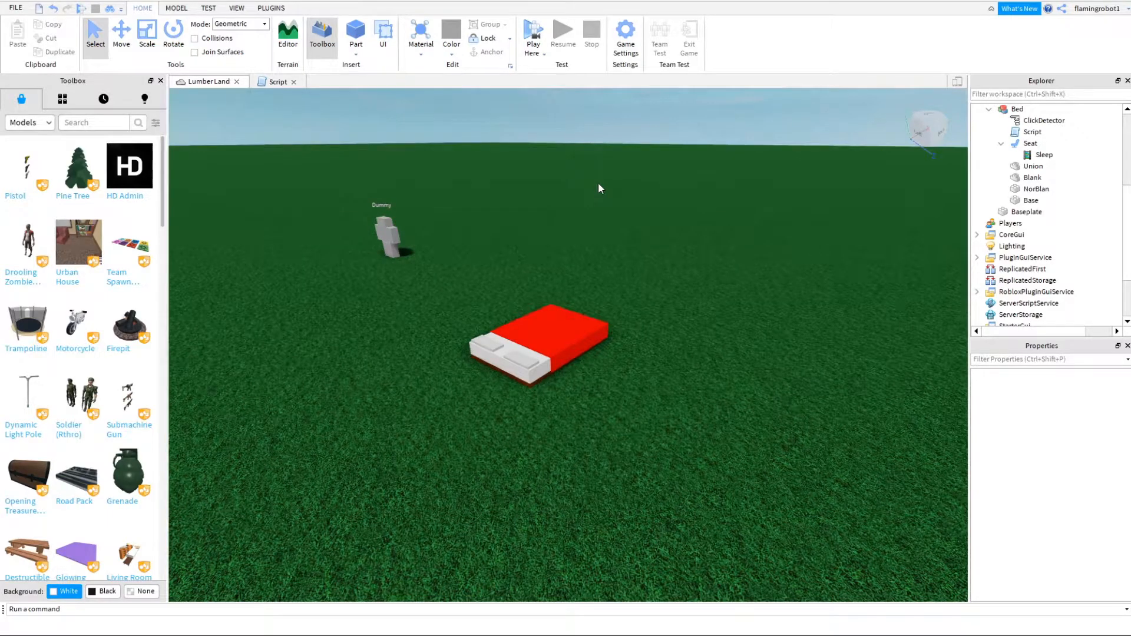
pyautogui.click(1018, 109)
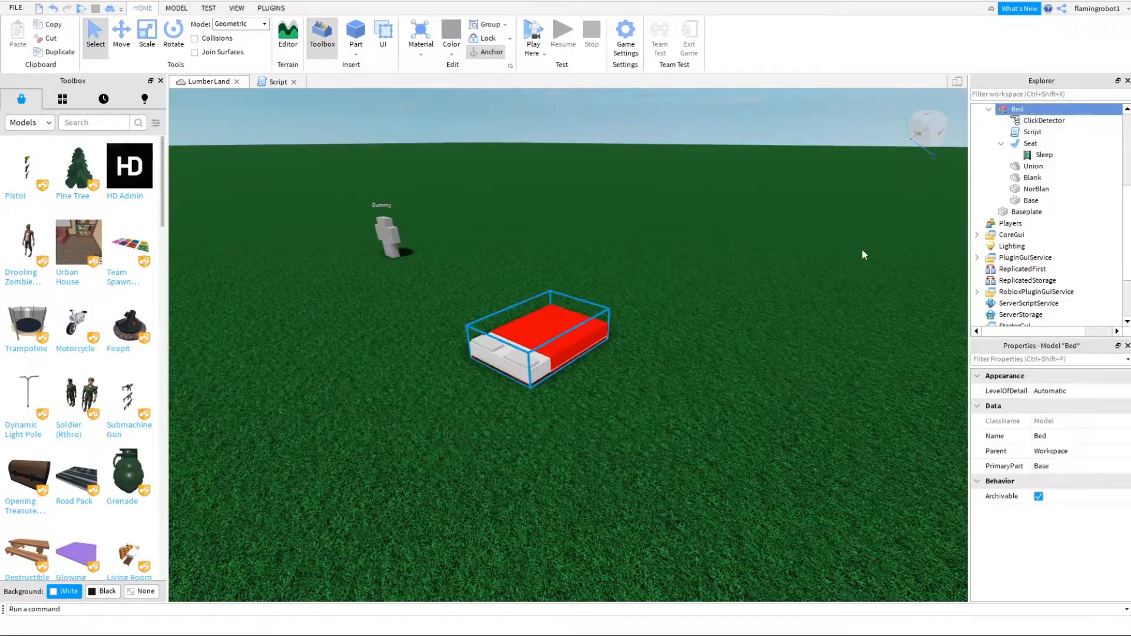
pyautogui.click(608, 416)
pyautogui.moveTo(793, 554); pyautogui.dragTo(472, 271)
pyautogui.click(703, 494)
pyautogui.click(546, 324)
pyautogui.click(641, 402)
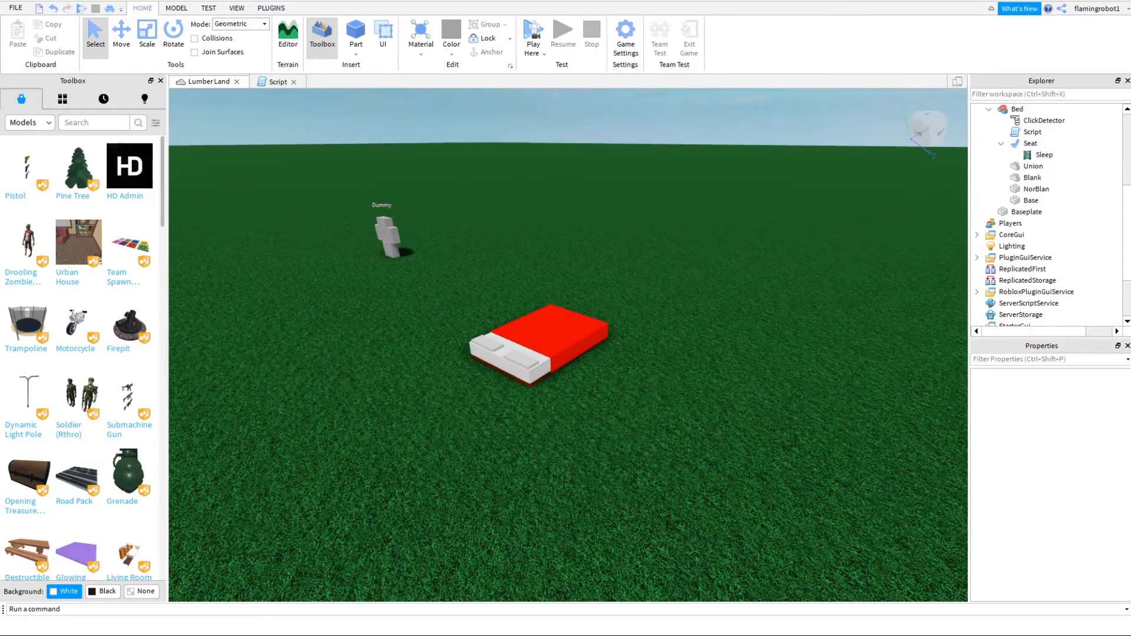
pyautogui.click(1130, 465)
pyautogui.click(898, 461)
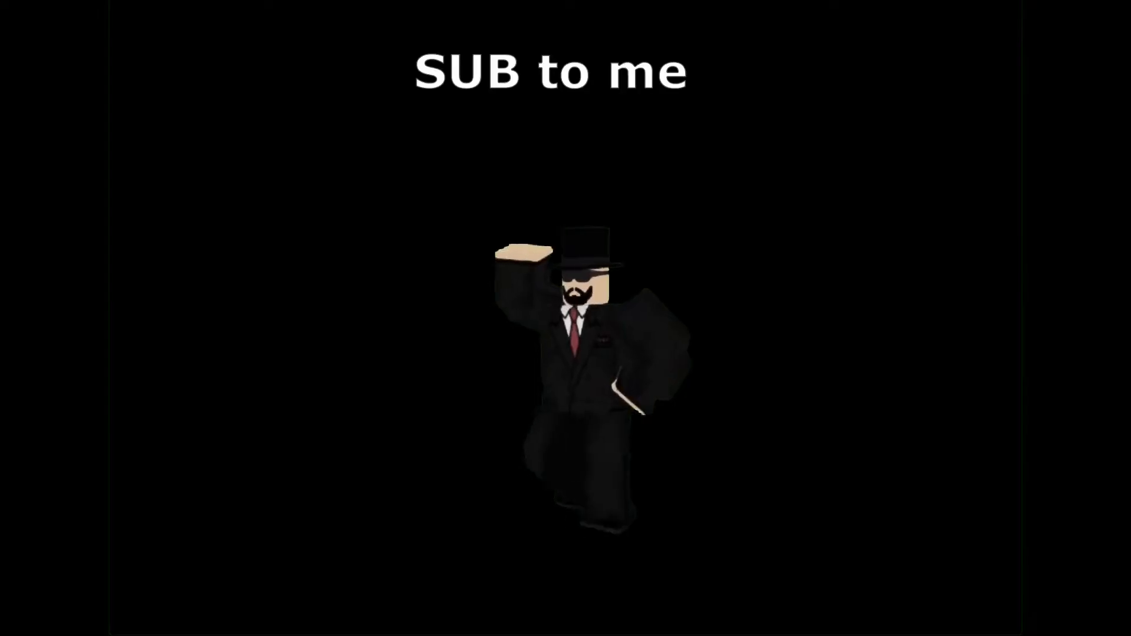